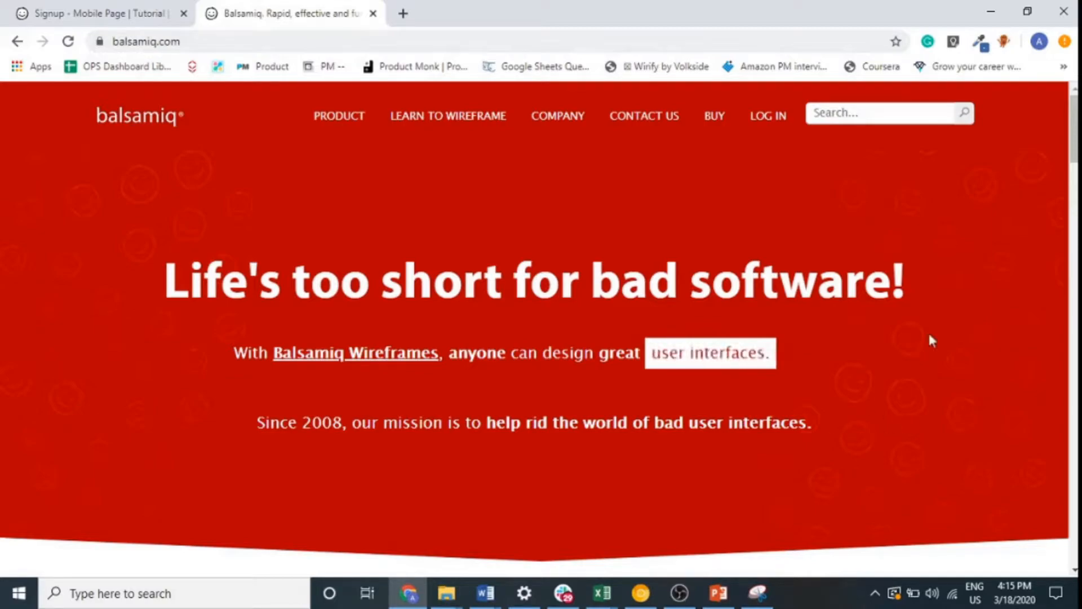
Go to Balsamiq Cloud and open the Youtube video sharing wireframe in the Tutorial project.
left_click(762, 118)
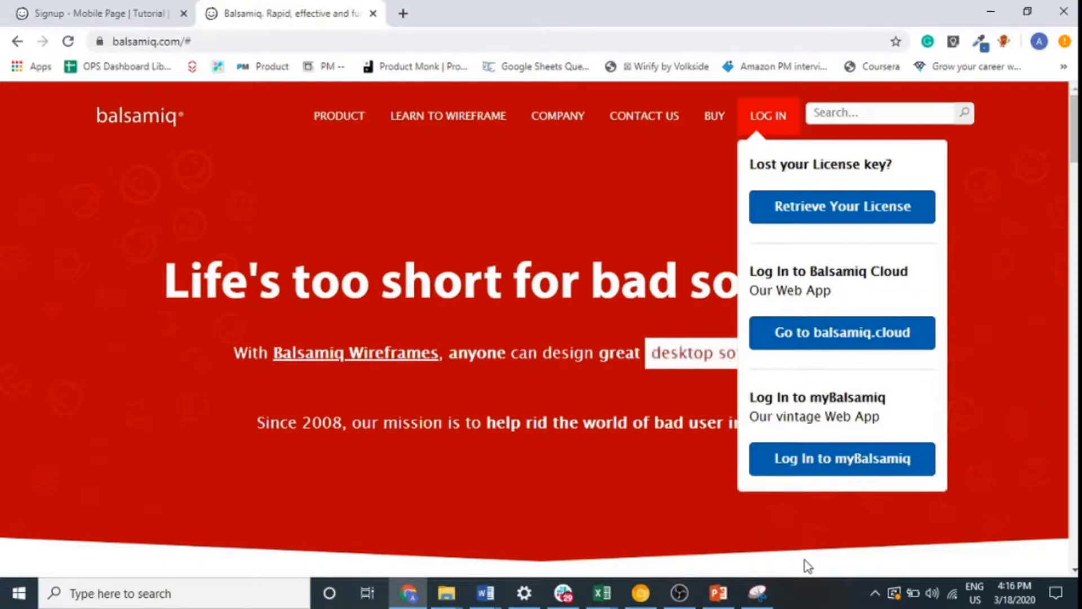
left_click(803, 351)
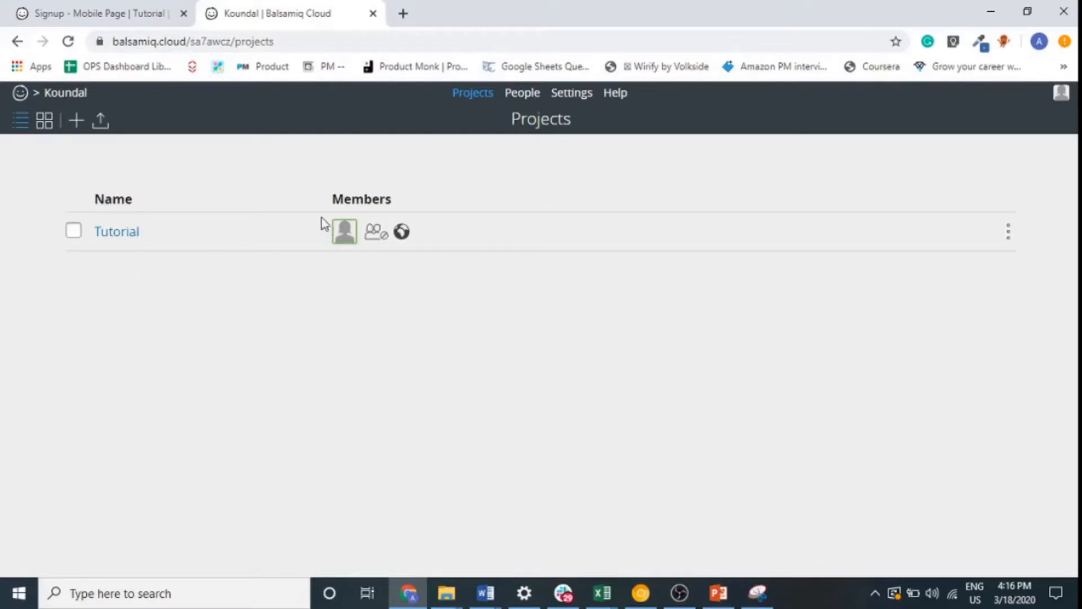
mouse_move(335, 239)
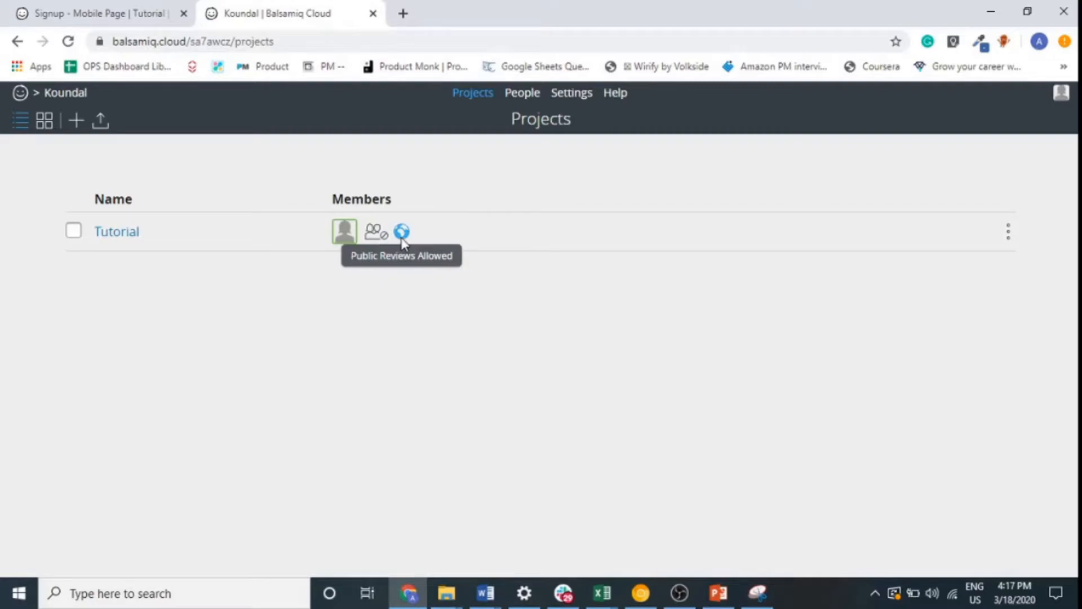
left_click(128, 235)
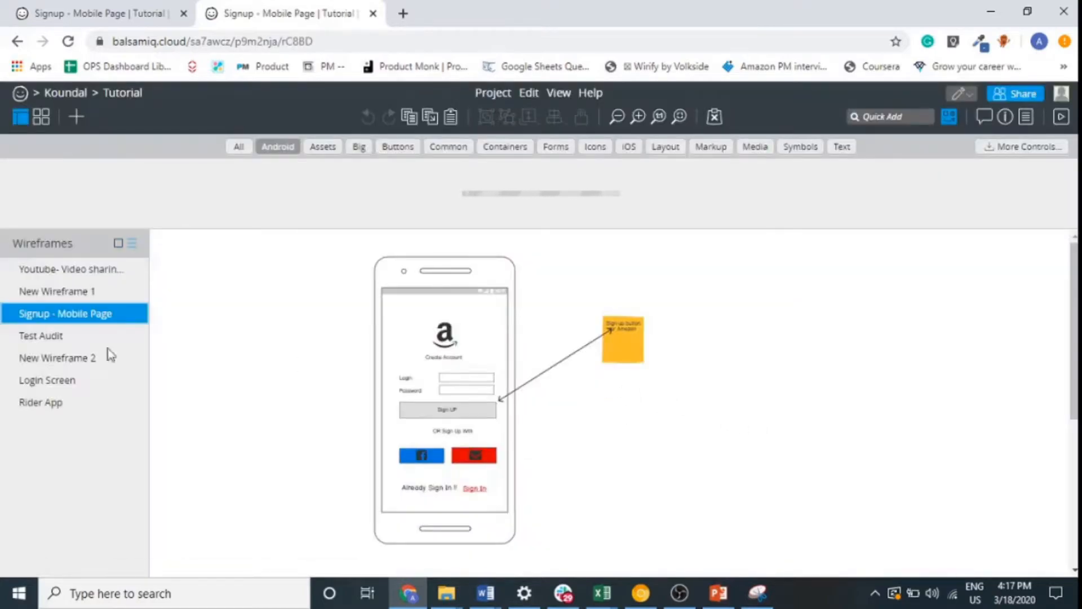
left_click(55, 272)
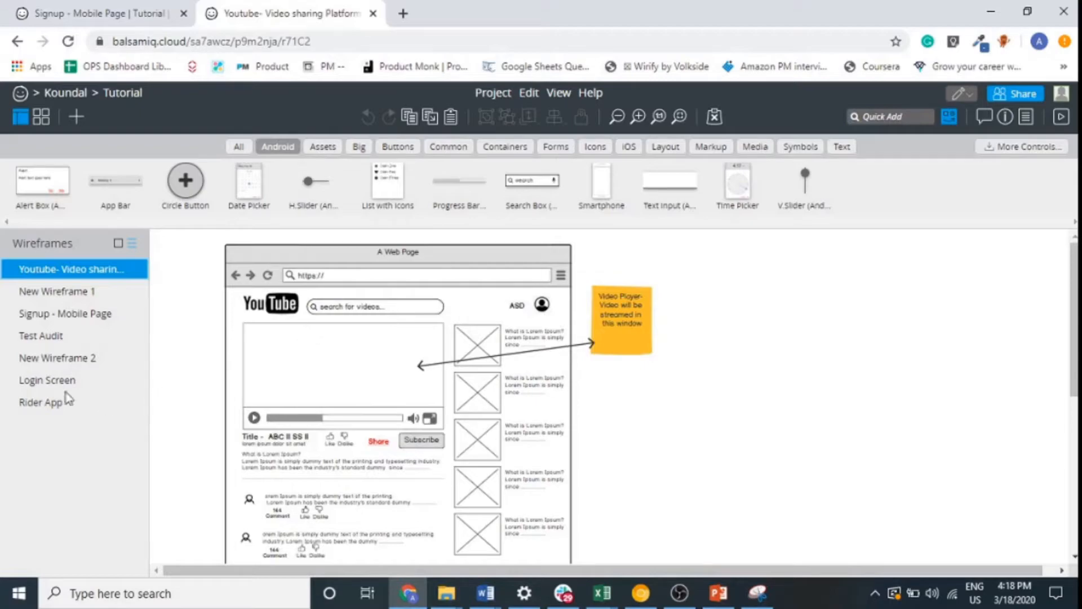
Rename the Tutorial project as "Balsamiq 101".
double_click(125, 96)
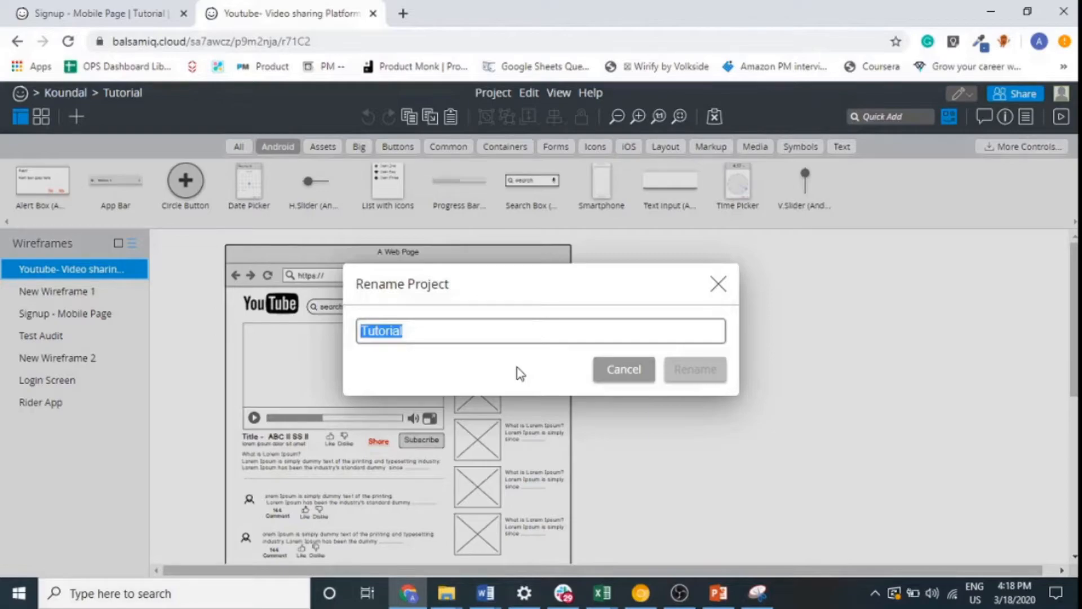
key("BackSpace")
type("Balsa")
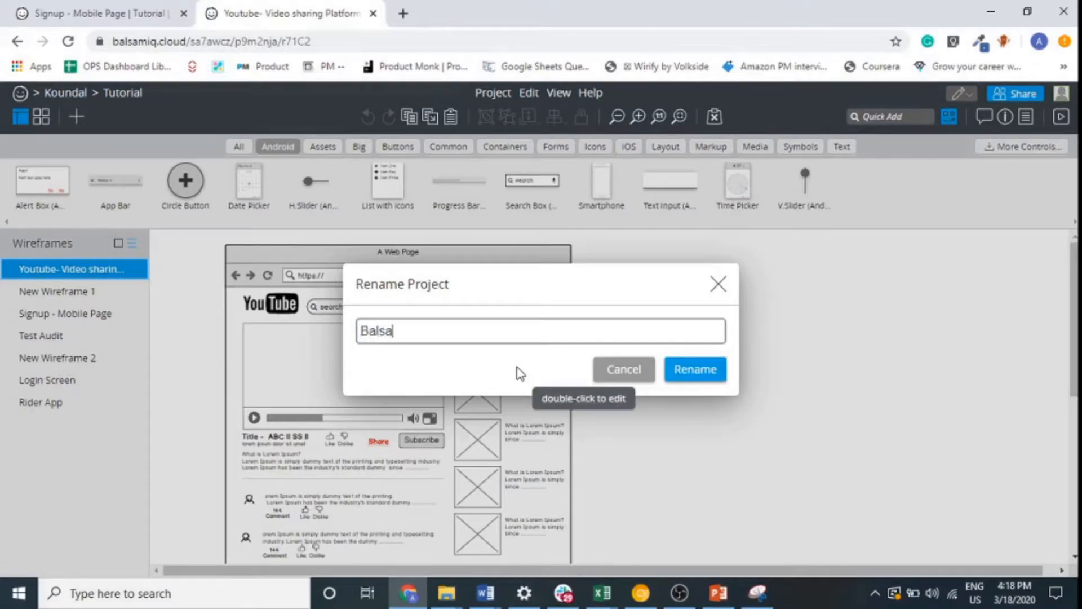
type("miq 1001")
key("BackSpace")
key("BackSpace")
type("1")
left_click(698, 373)
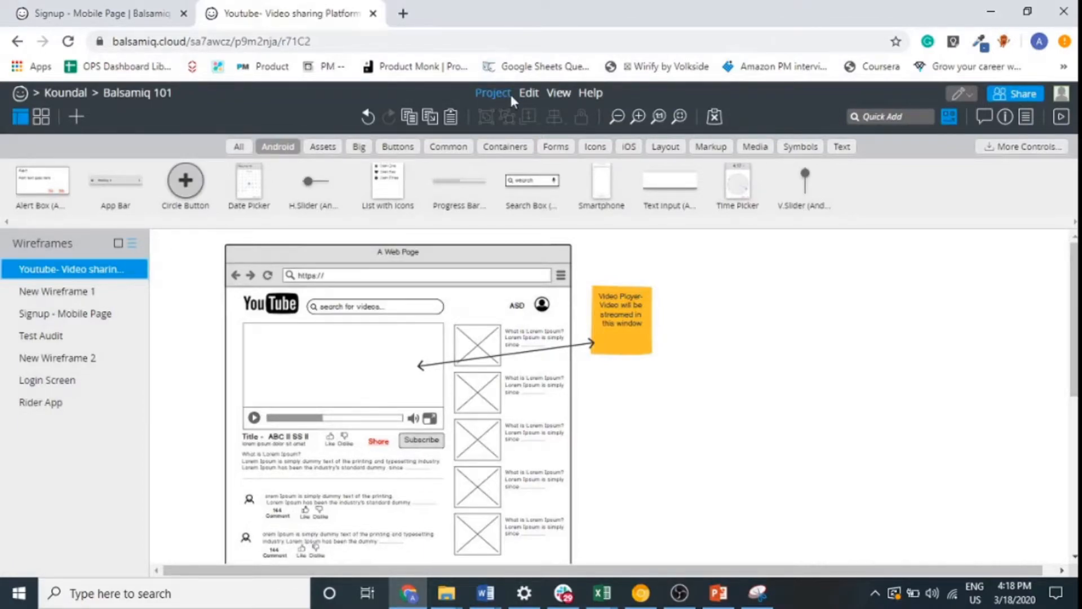
Review the available project and help commands and the project's editing and review modes.
left_click(491, 96)
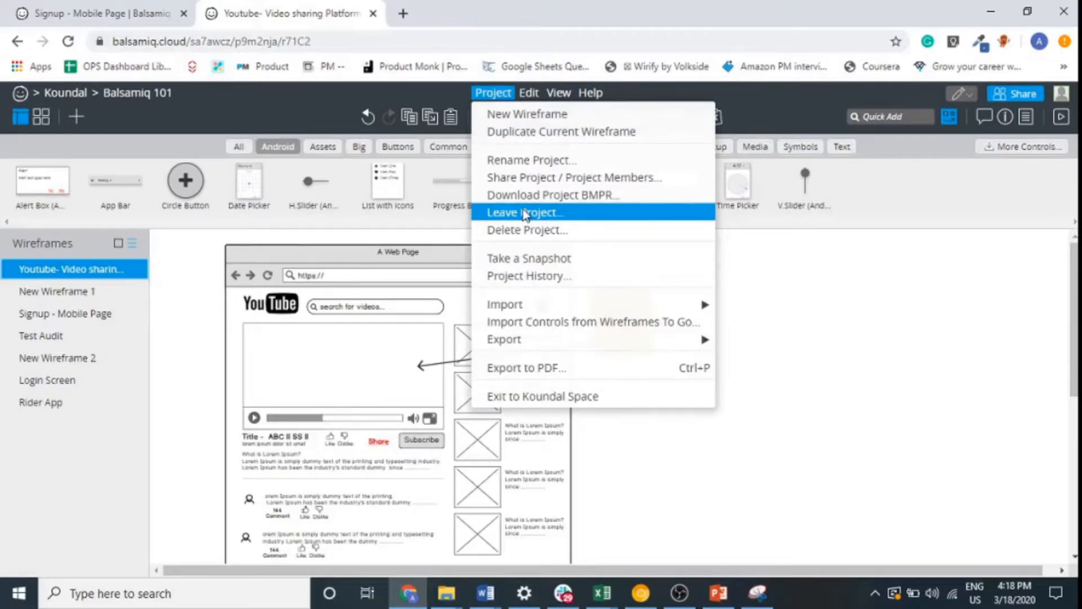
mouse_move(614, 344)
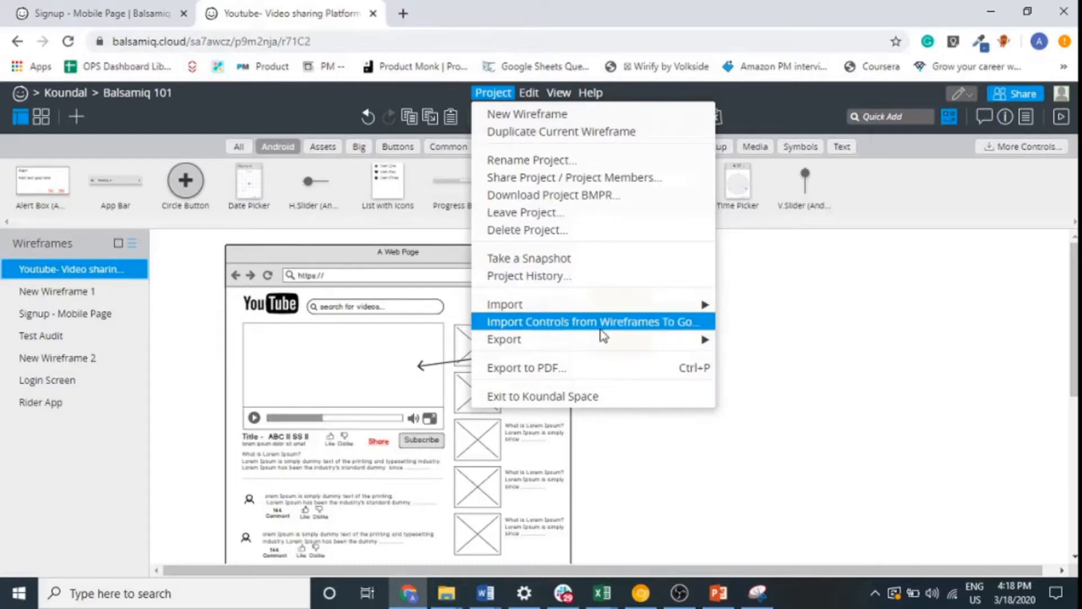
mouse_move(591, 311)
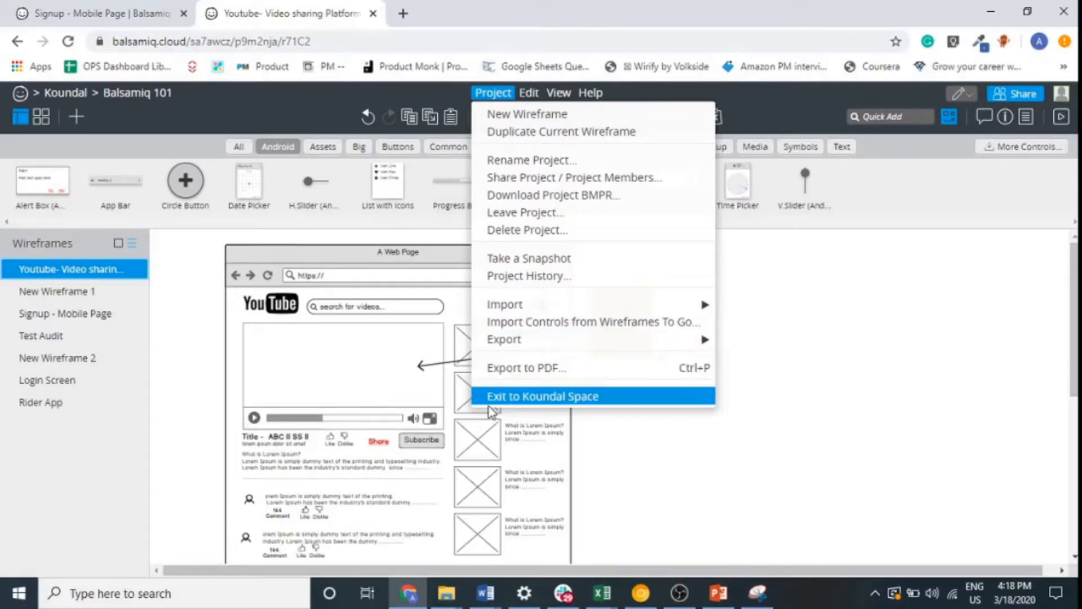
mouse_move(590, 93)
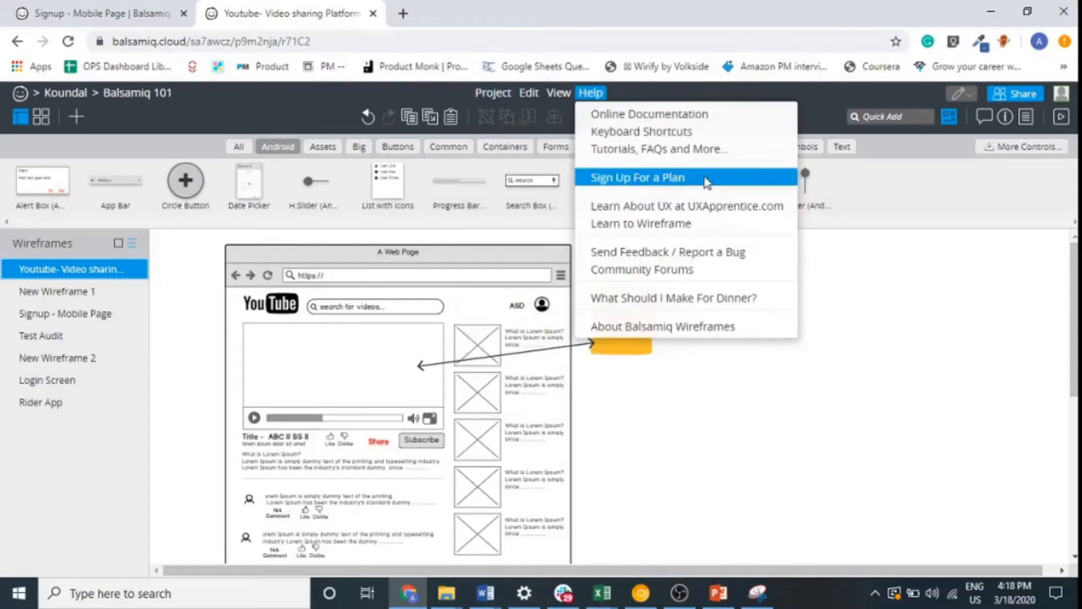
left_click(793, 440)
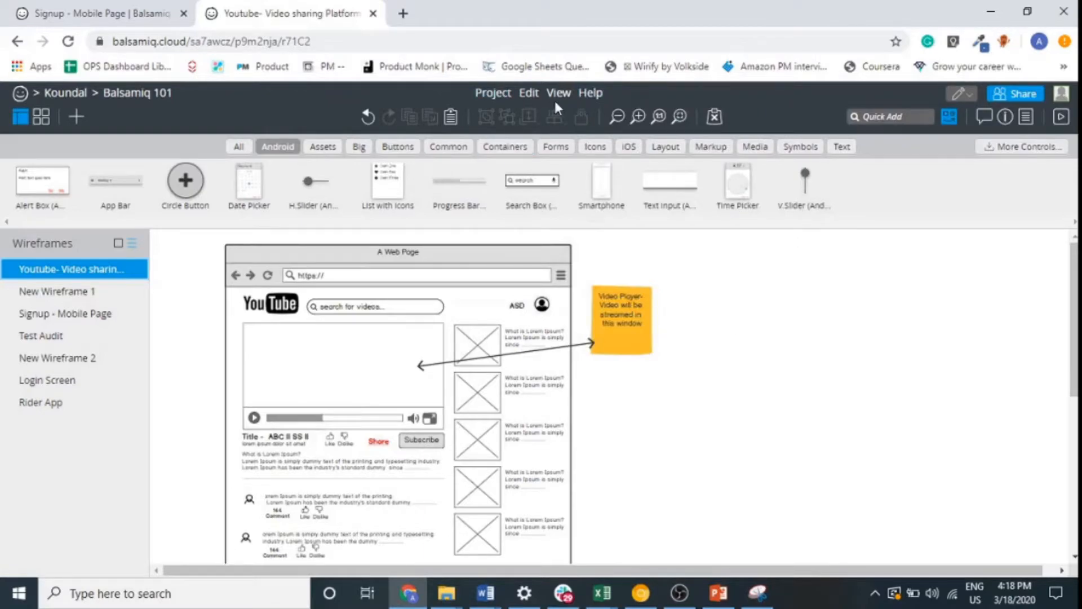
left_click(964, 93)
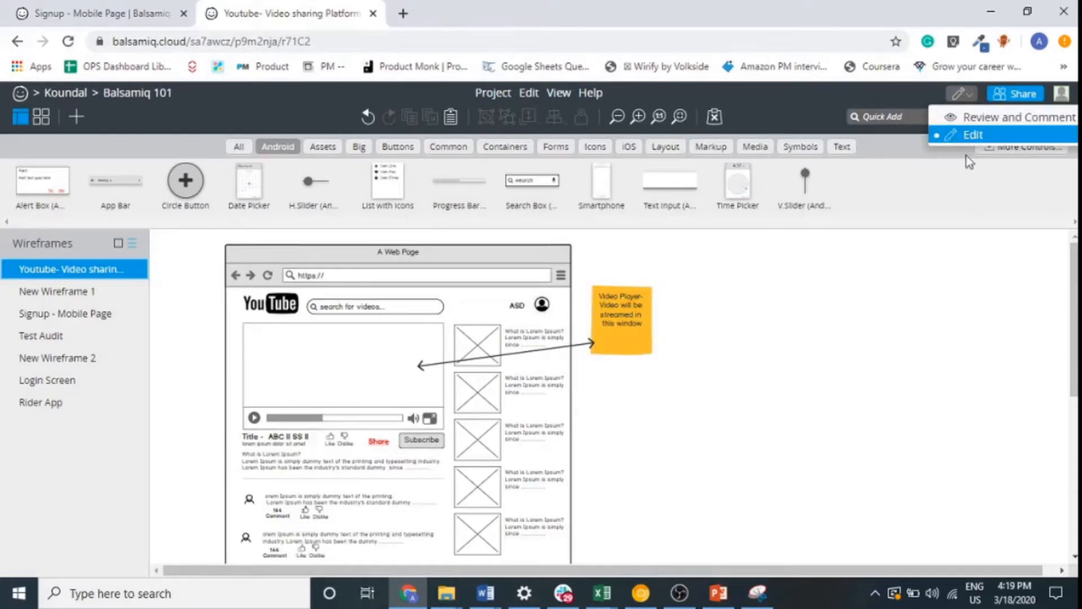
left_click(938, 263)
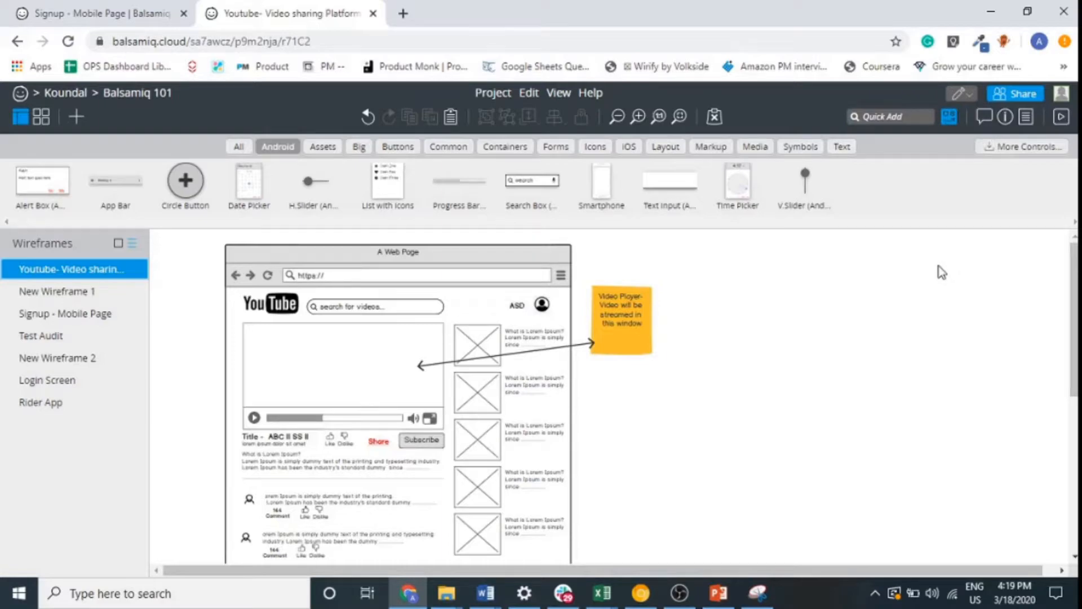
left_click(966, 94)
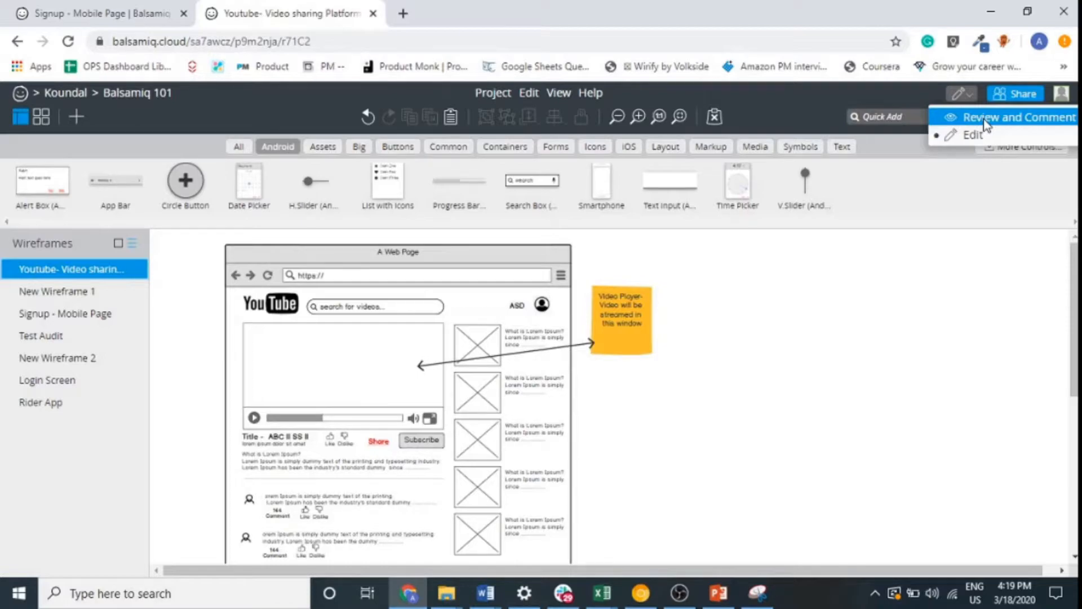
left_click(967, 276)
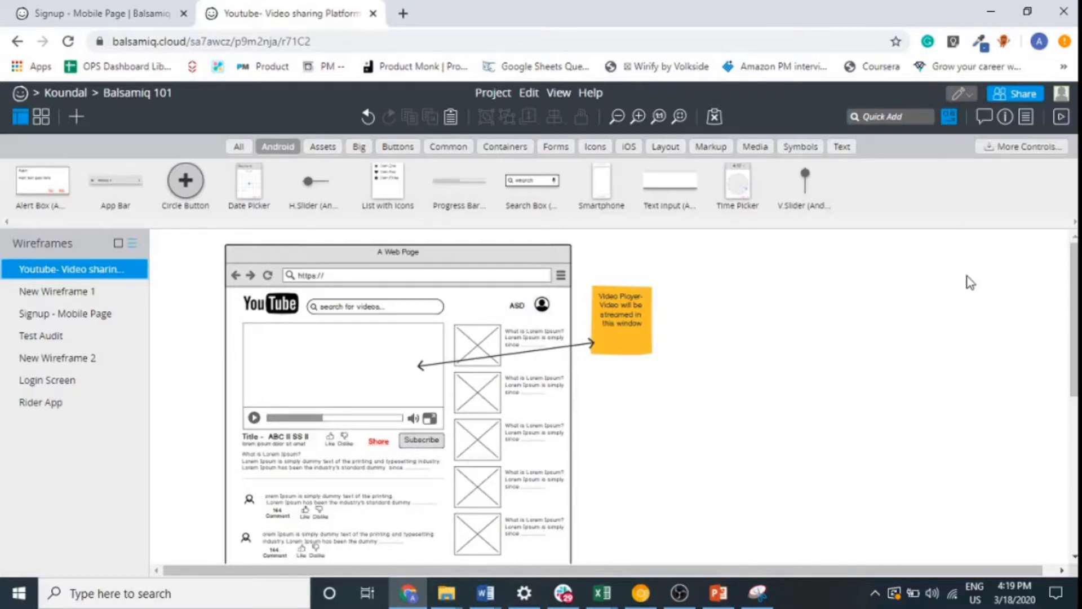
Review the project's sharing settings and the access roles available for invited people.
left_click(1030, 96)
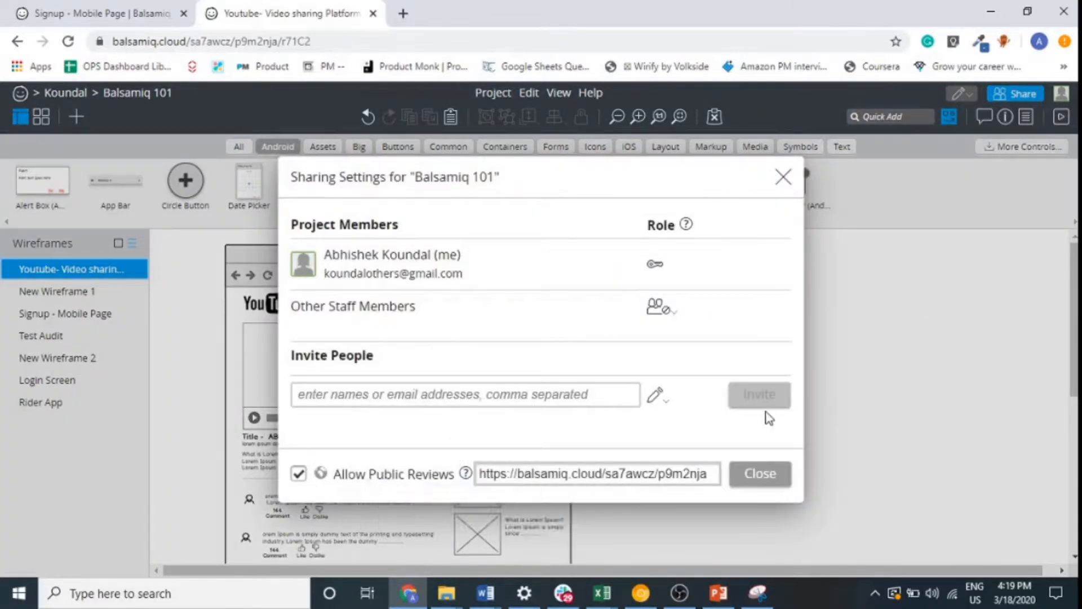
left_click(663, 400)
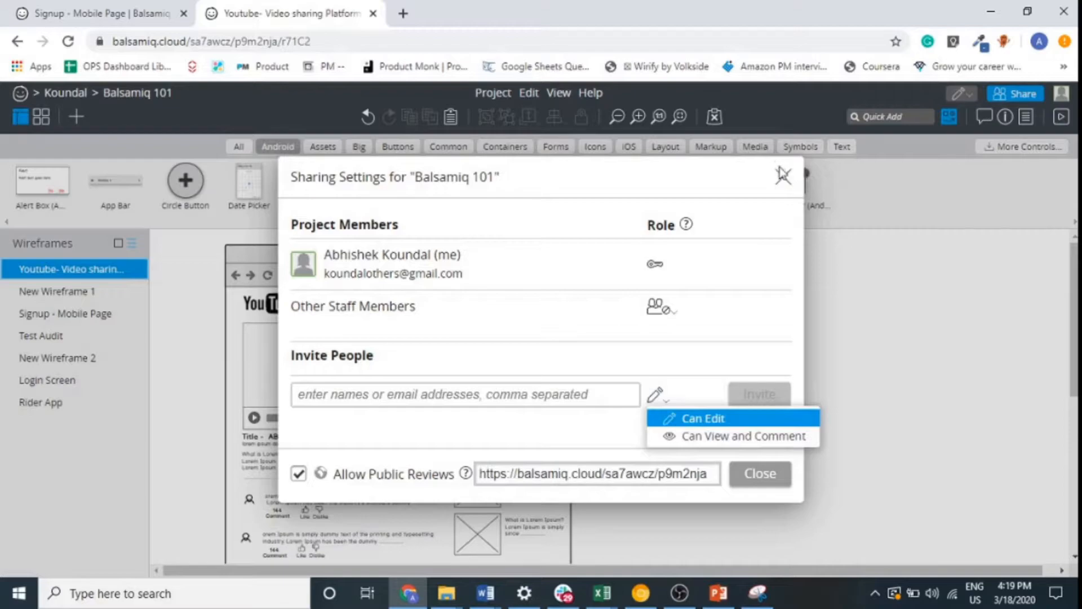
left_click(788, 176)
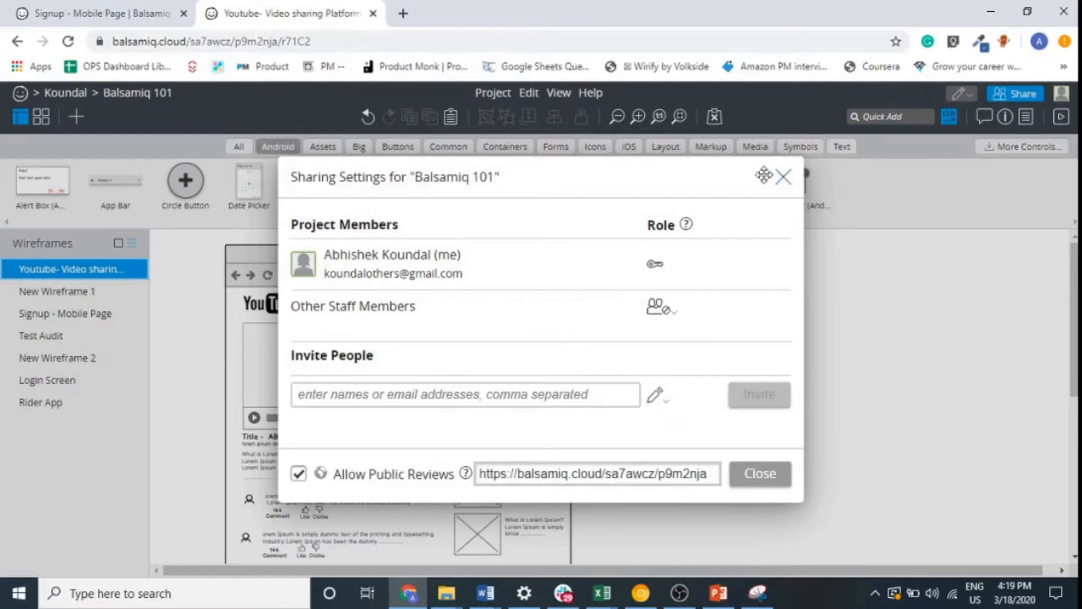
left_click(784, 178)
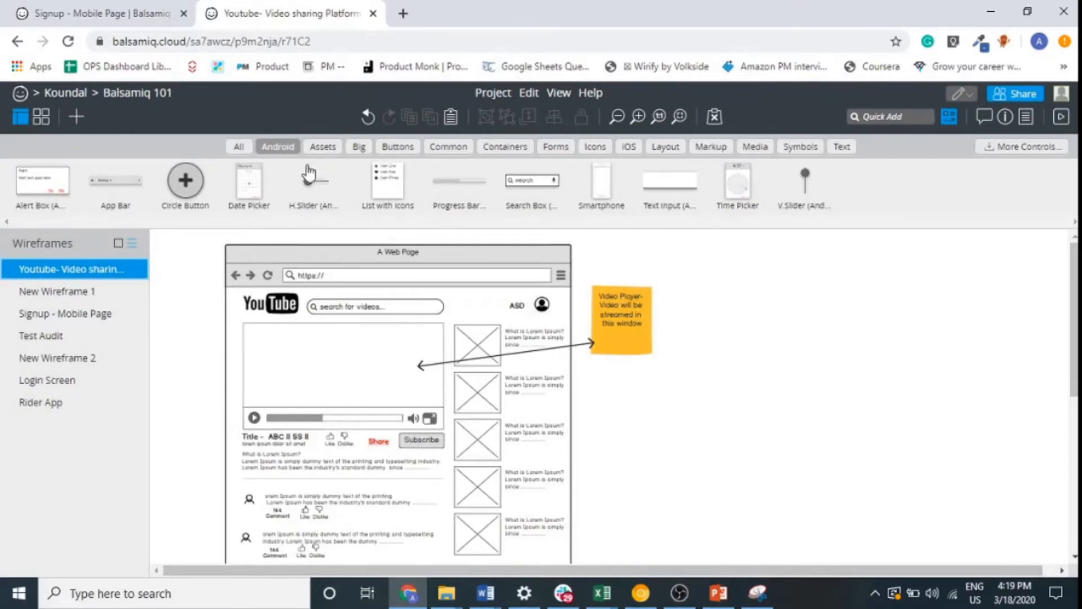
Browse the UI control library across the All, Android, Assets, Big, Buttons, Common, Forms and iOS categories.
left_click(241, 147)
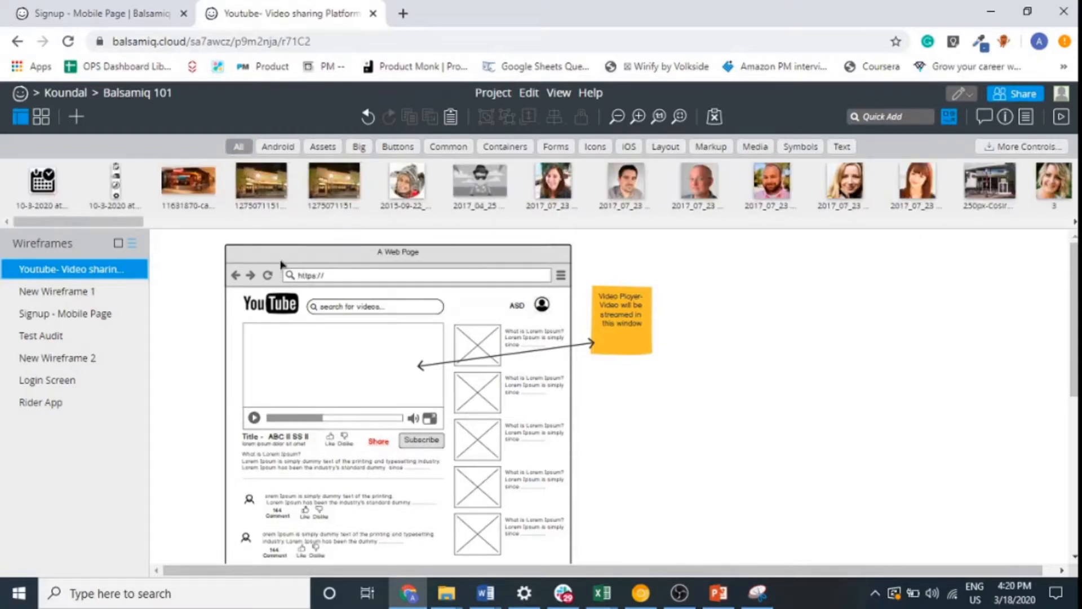
left_click_drag(121, 224, 981, 277)
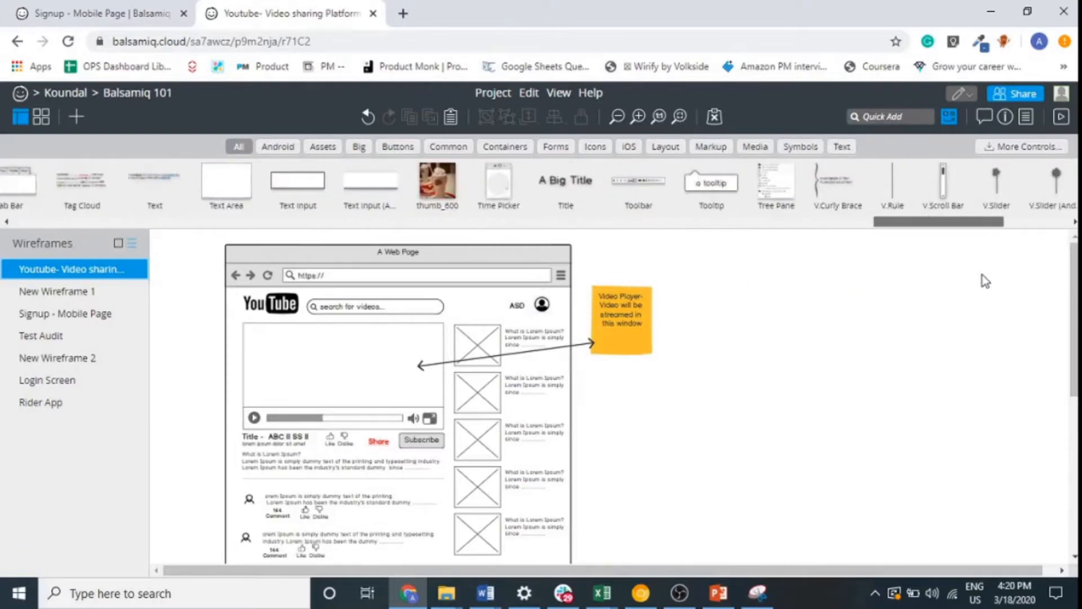
left_click(278, 147)
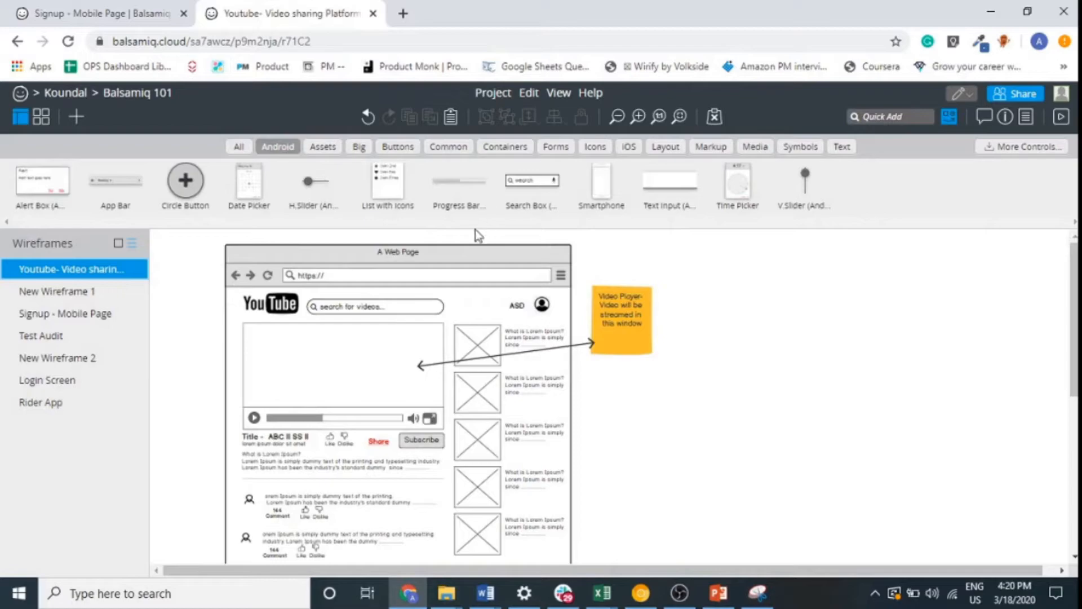
left_click(310, 147)
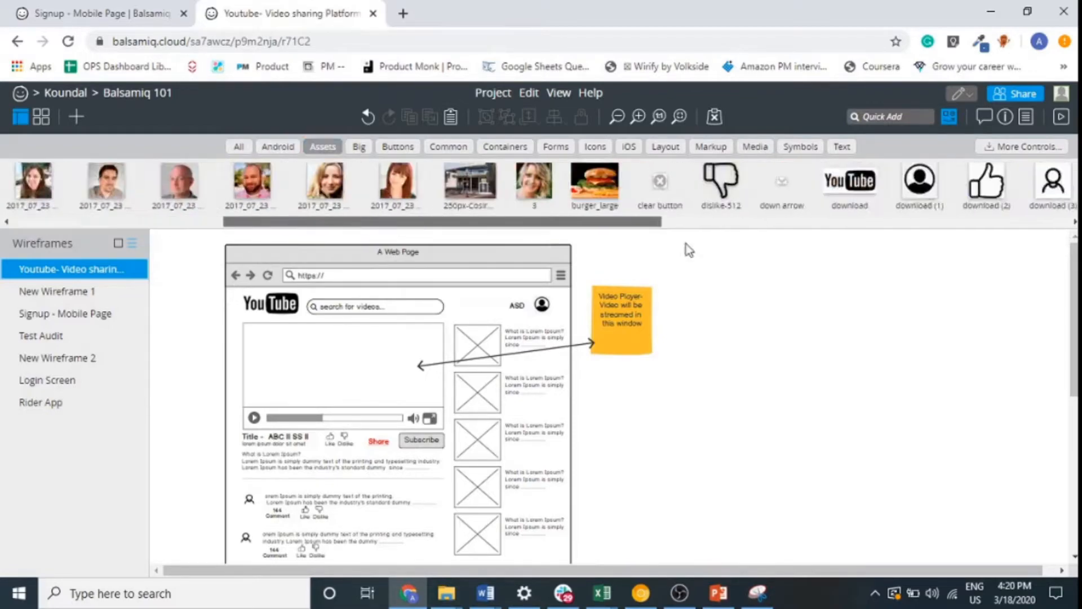
left_click_drag(686, 243, 1048, 252)
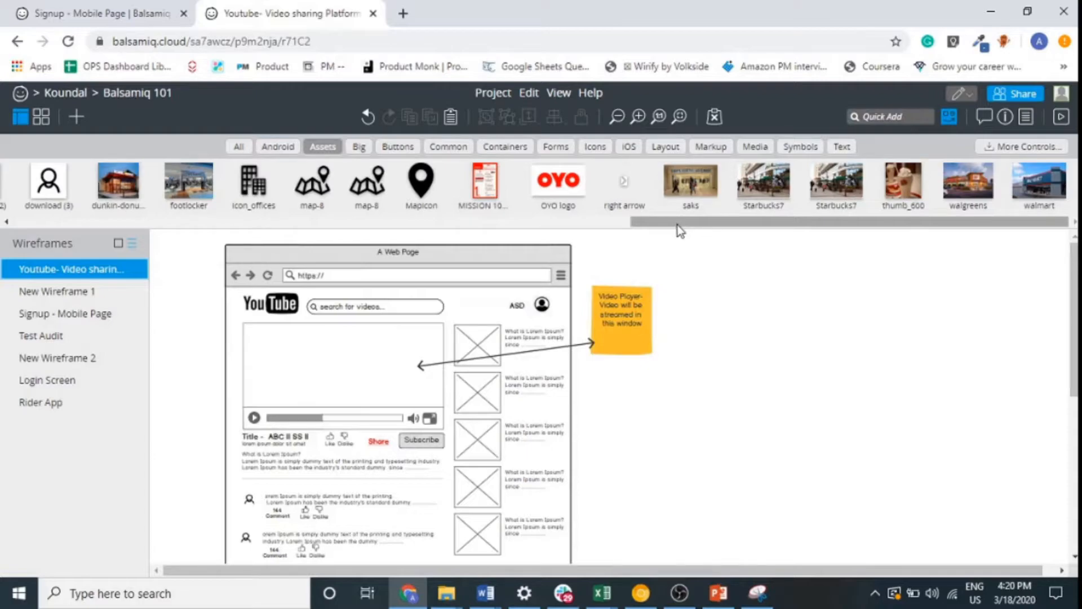
left_click_drag(677, 225, 60, 225)
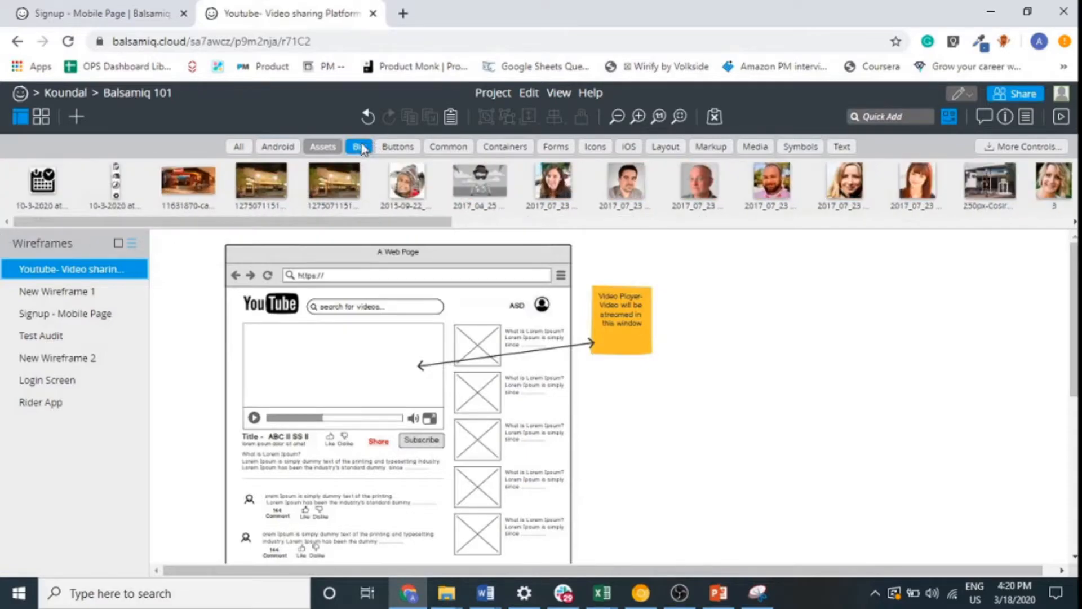
left_click(362, 147)
left_click(398, 147)
left_click(427, 147)
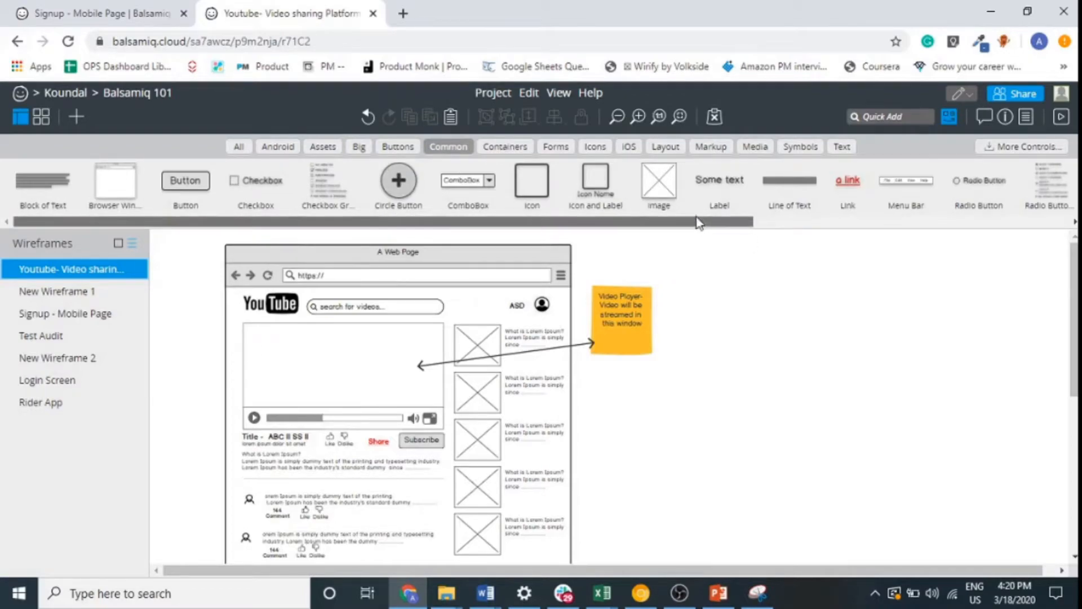
left_click_drag(699, 223, 847, 238)
left_click(565, 149)
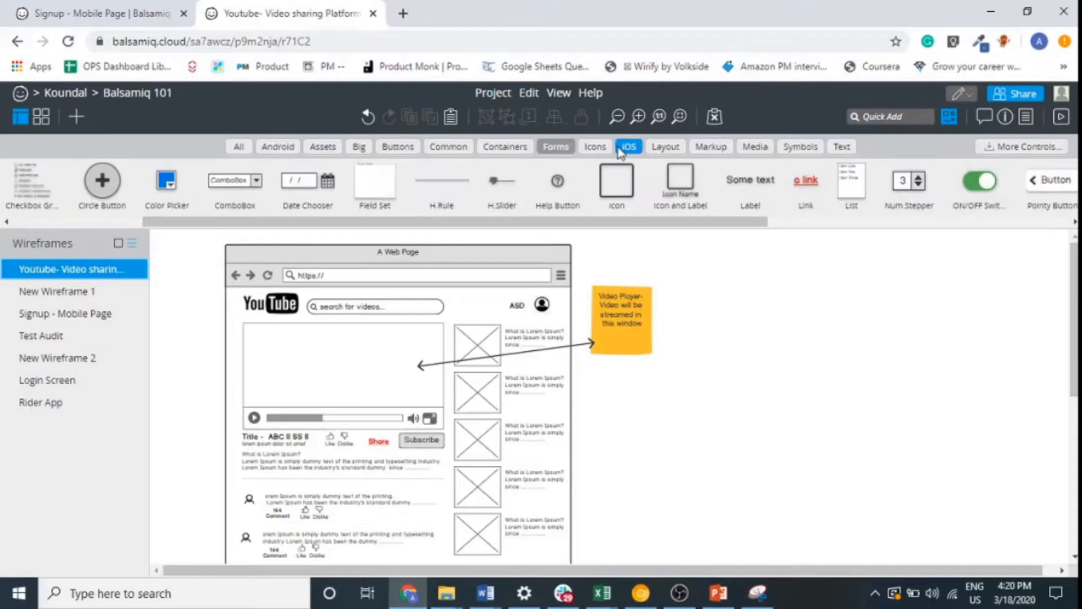
left_click(626, 147)
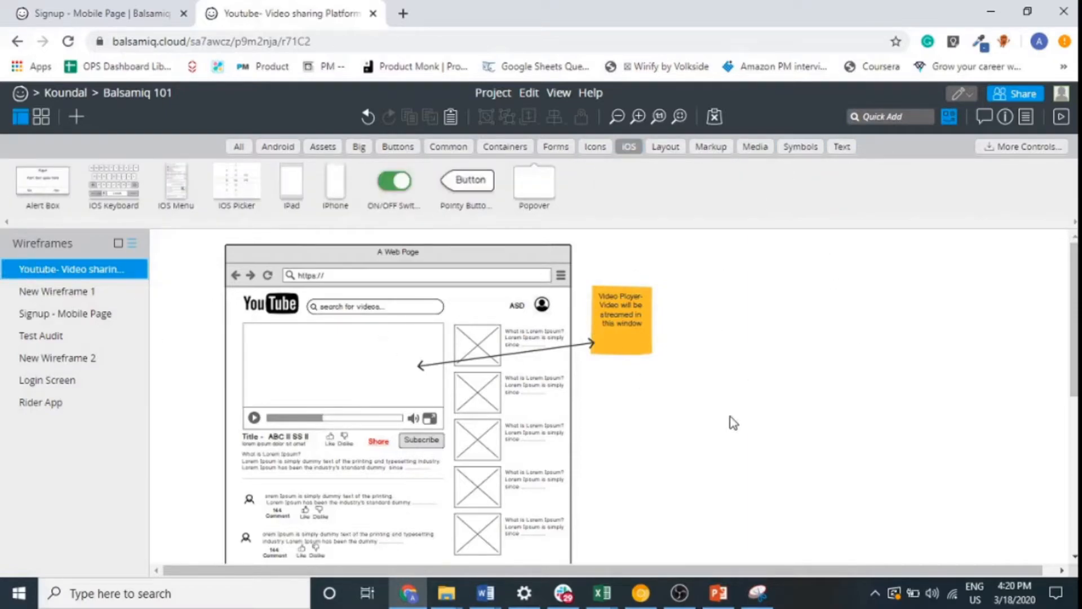
Create a new wireframe in the project and name it "Sign up Page".
left_click(76, 117)
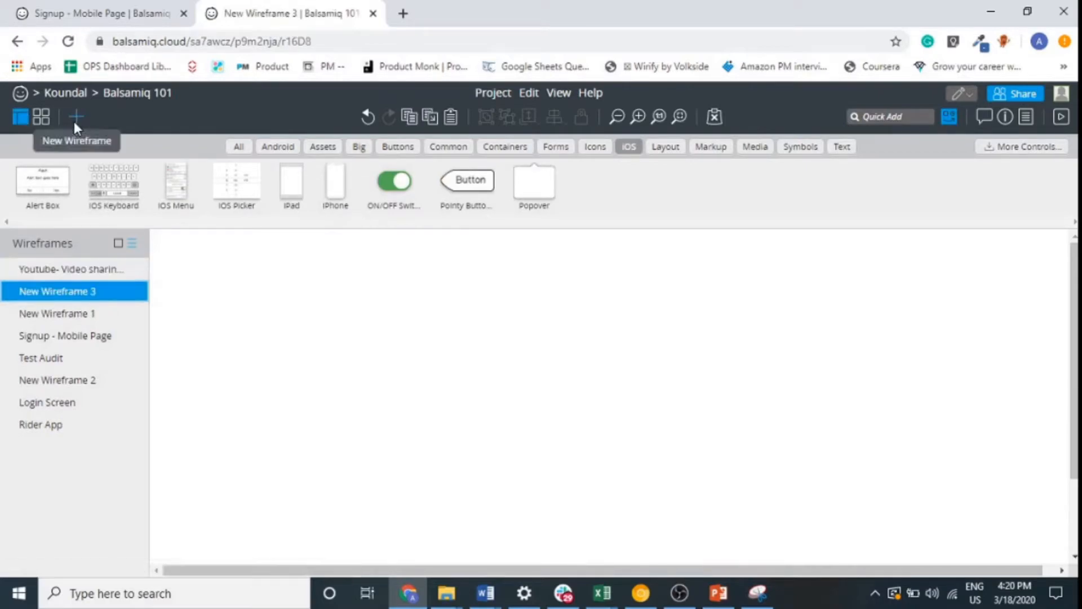
double_click(71, 289)
key("BackSpace")
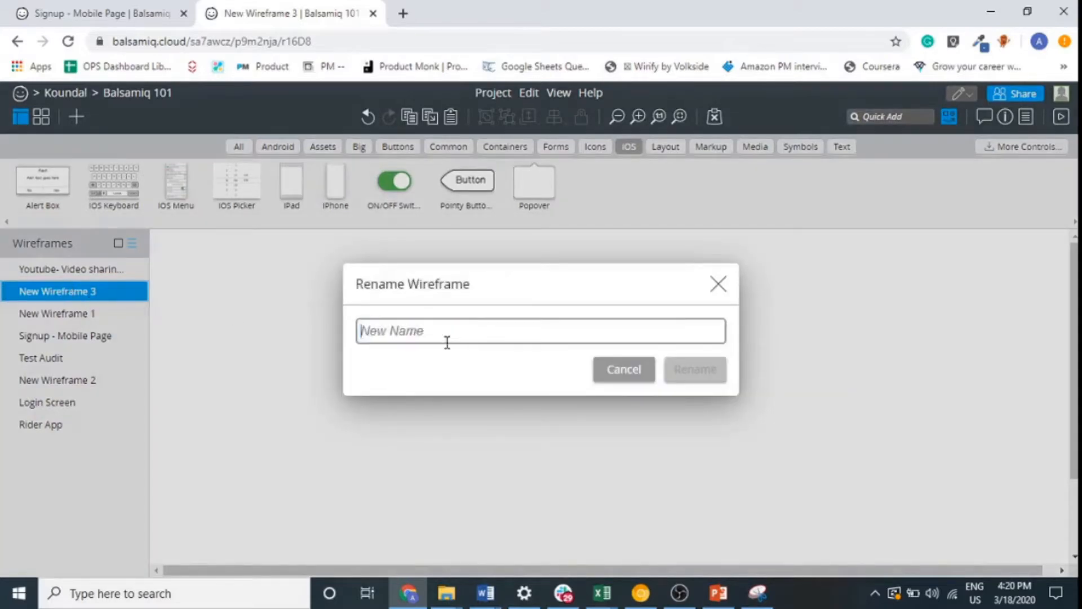
type("Sign up ")
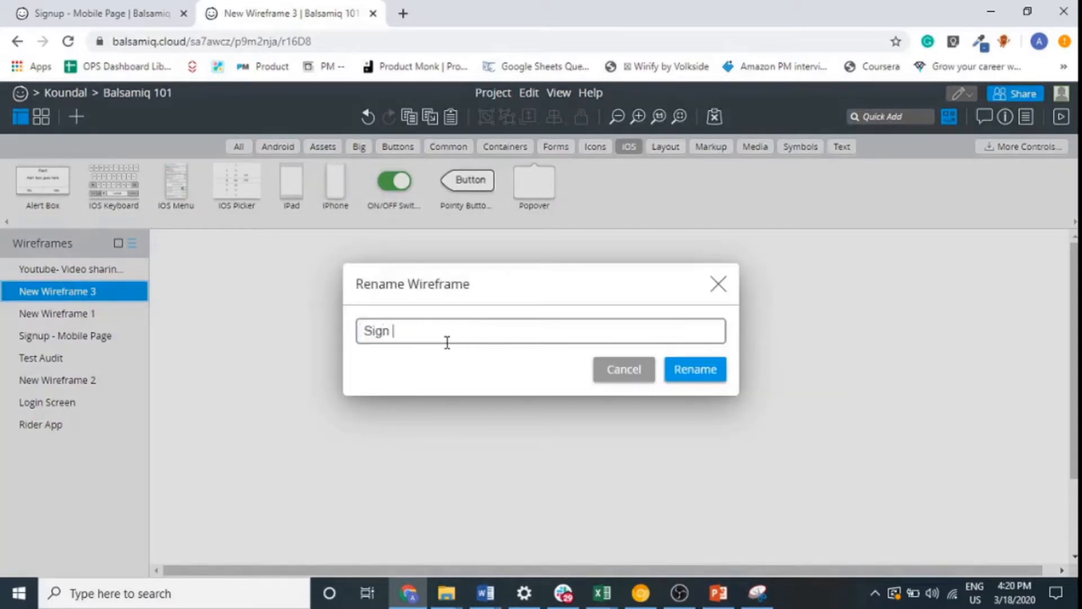
type("Pae")
key("BackSpace")
type("ge")
left_click(701, 368)
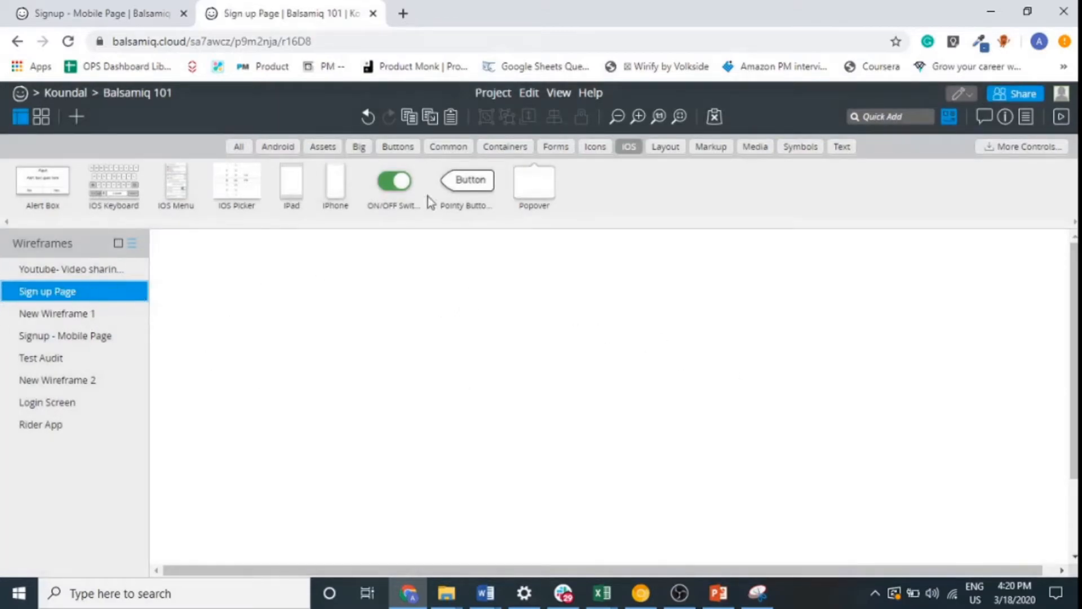
Add an Android Smartphone control to the Sign up Page wireframe and position it near the middle of the canvas.
left_click(278, 146)
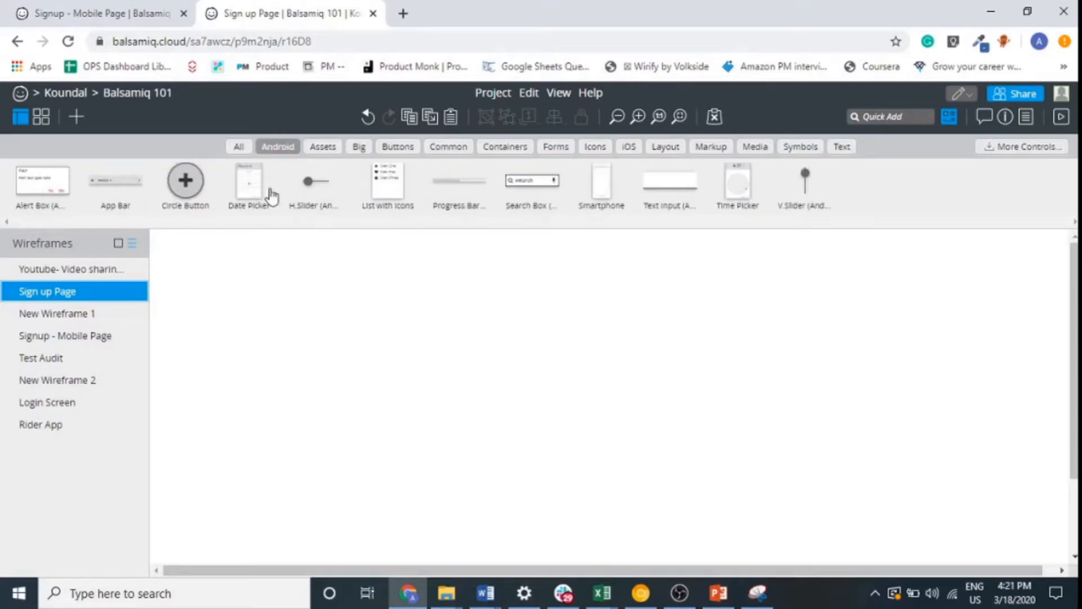
left_click_drag(603, 184, 495, 367)
left_click(617, 117)
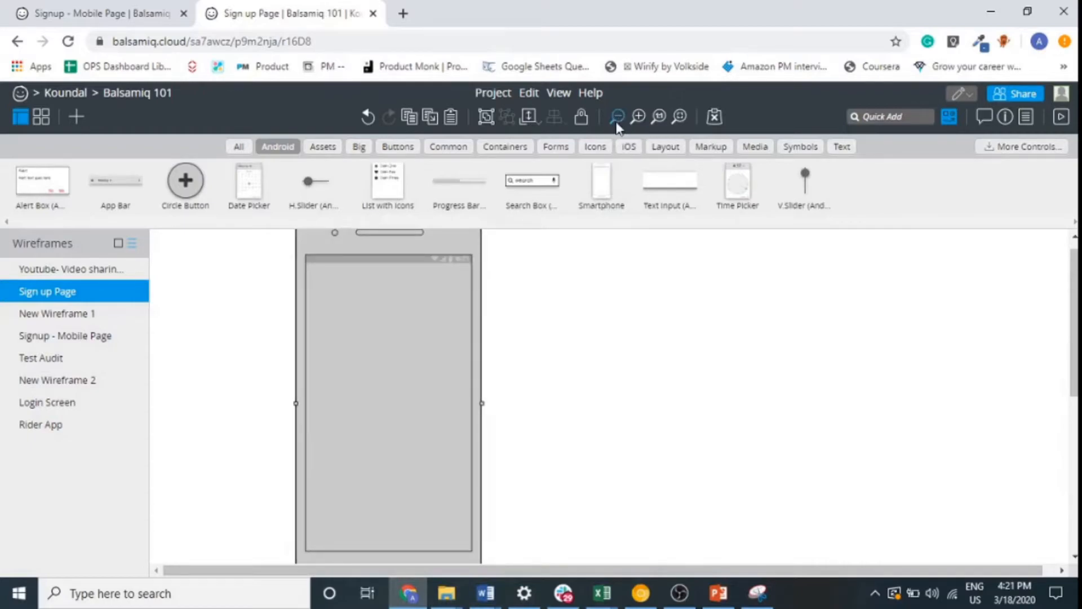
left_click(617, 117)
left_click_drag(369, 346, 528, 343)
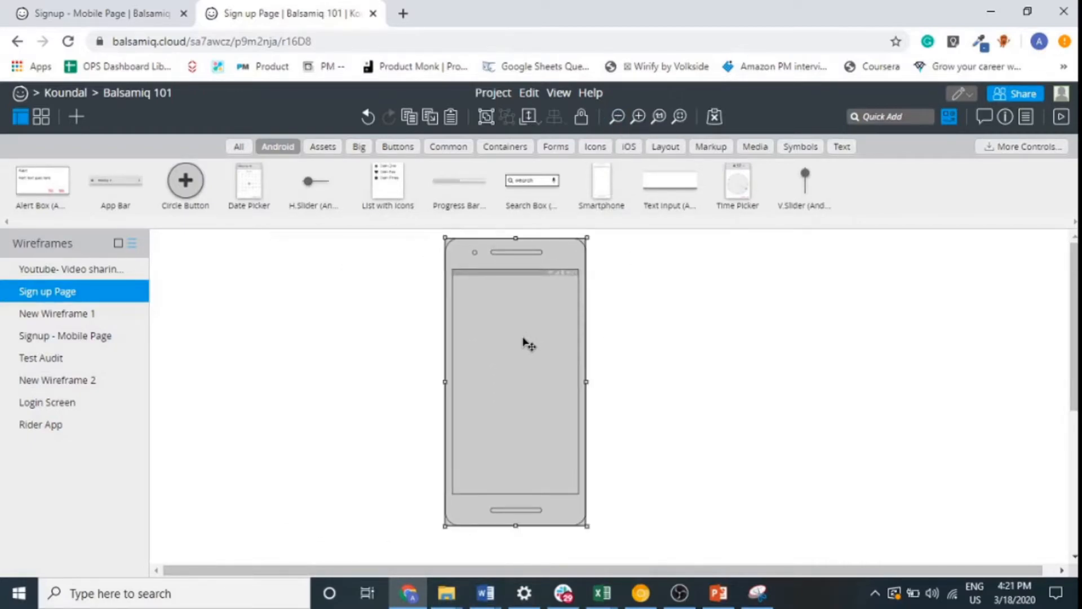
Replace the project description with "Simple: Signup page for Amazon" and save it.
left_click(1024, 117)
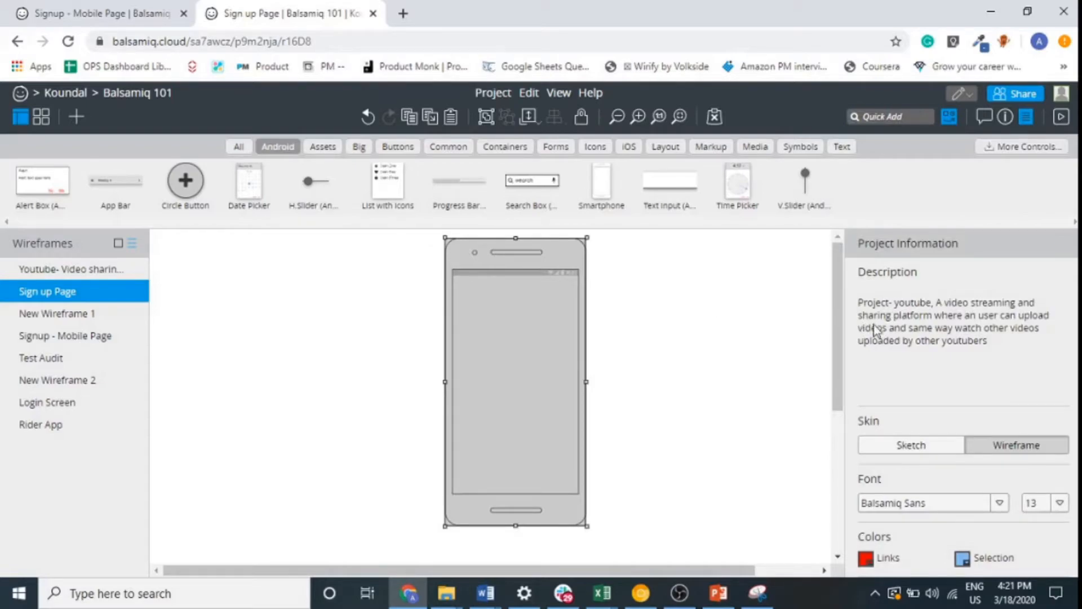
left_click(896, 306)
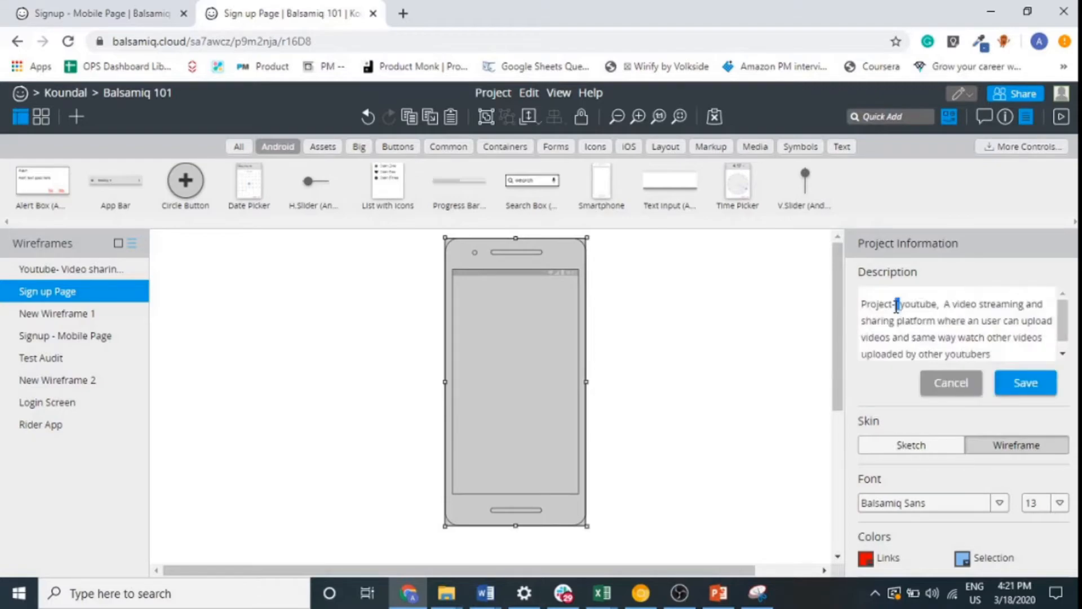
left_click_drag(990, 305, 981, 324)
left_click(922, 317)
key("ctrl+a")
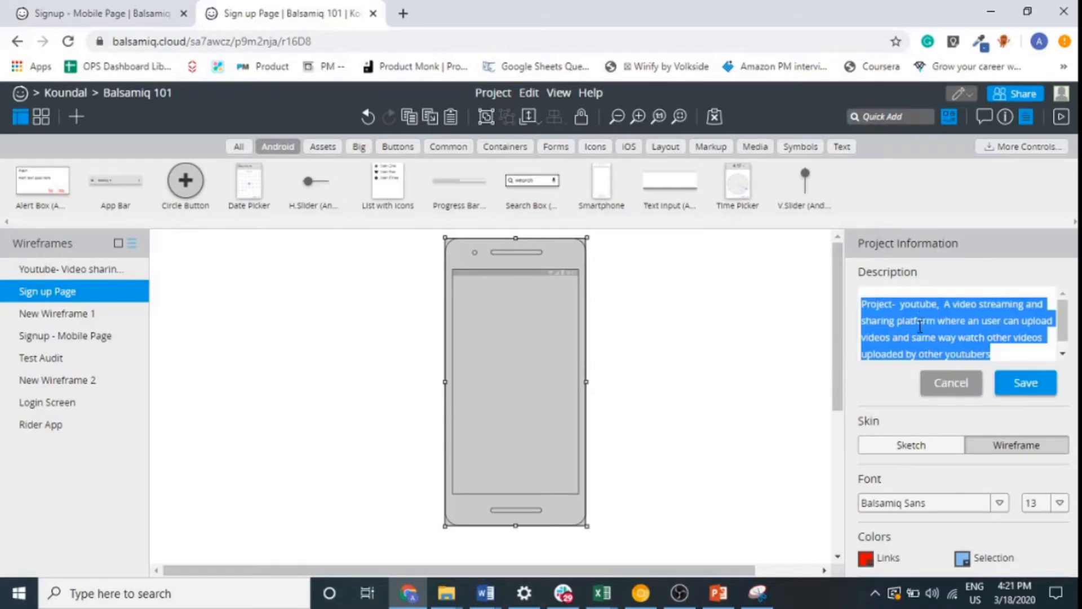
type("Simp")
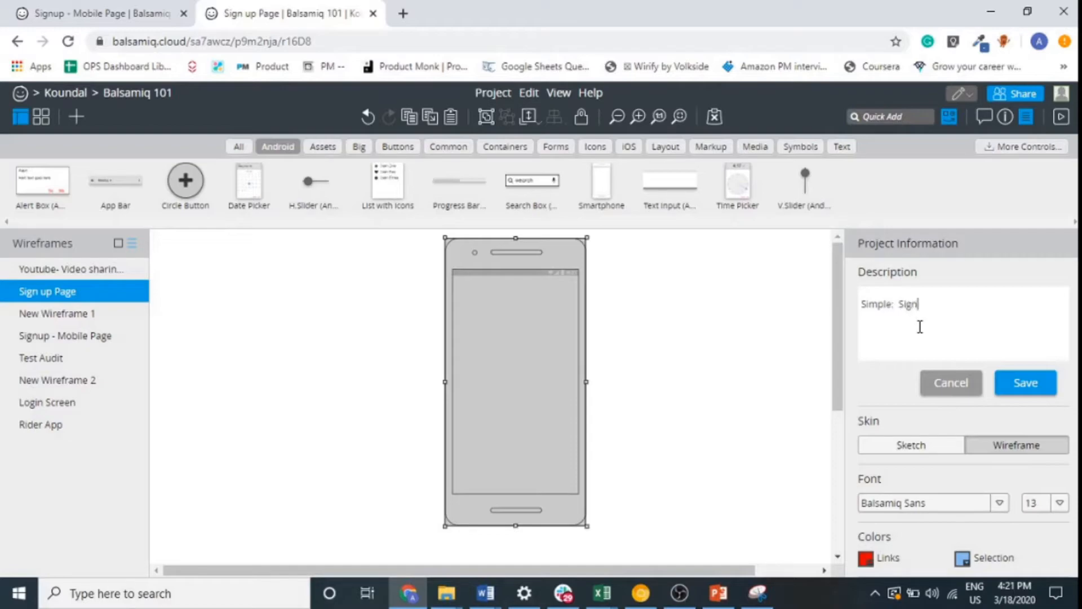
type("le:  Signup page for Amazon")
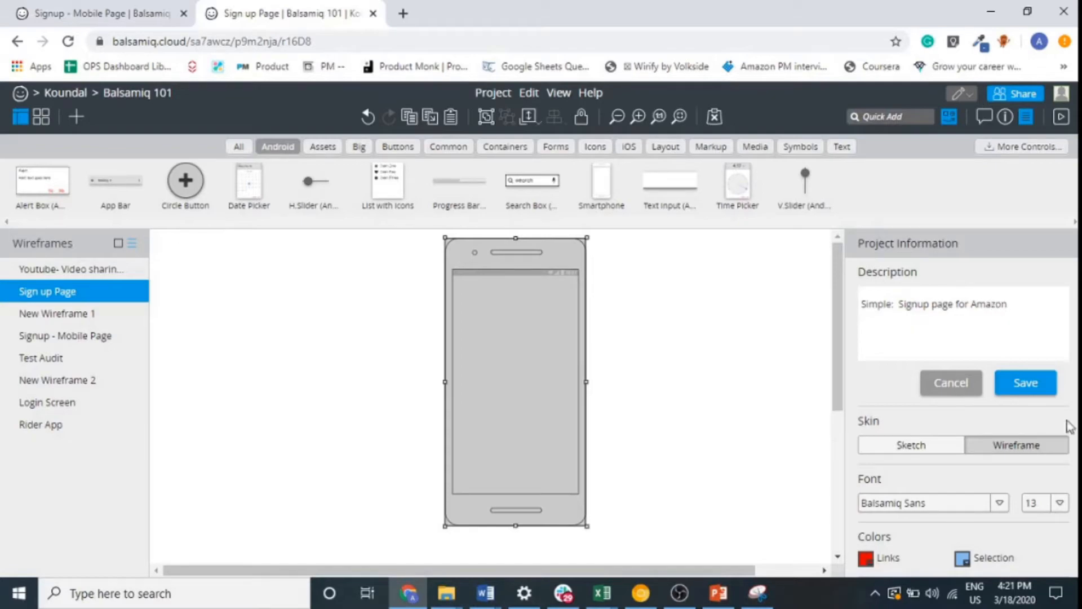
left_click(1044, 383)
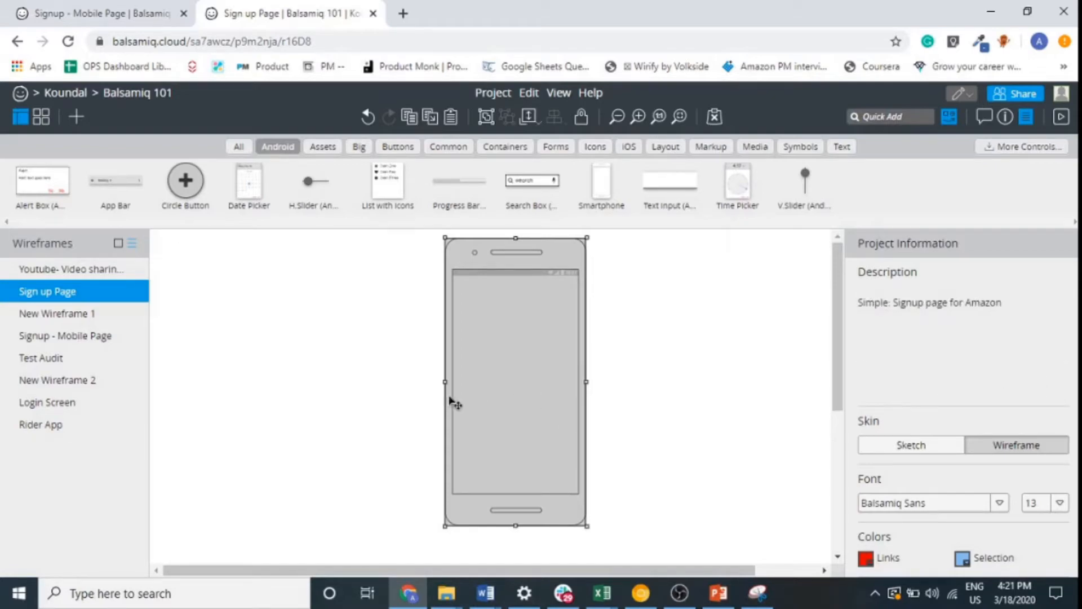
left_click(668, 386)
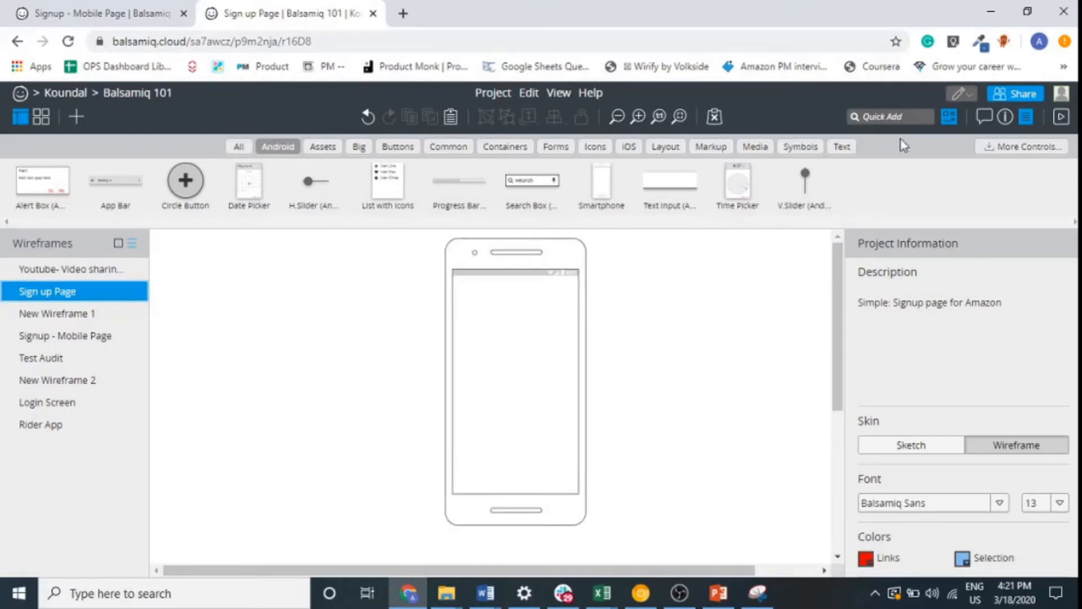
Find the Amazon icon by searching for "ama" and place it in the upper part of the phone screen.
left_click(899, 118)
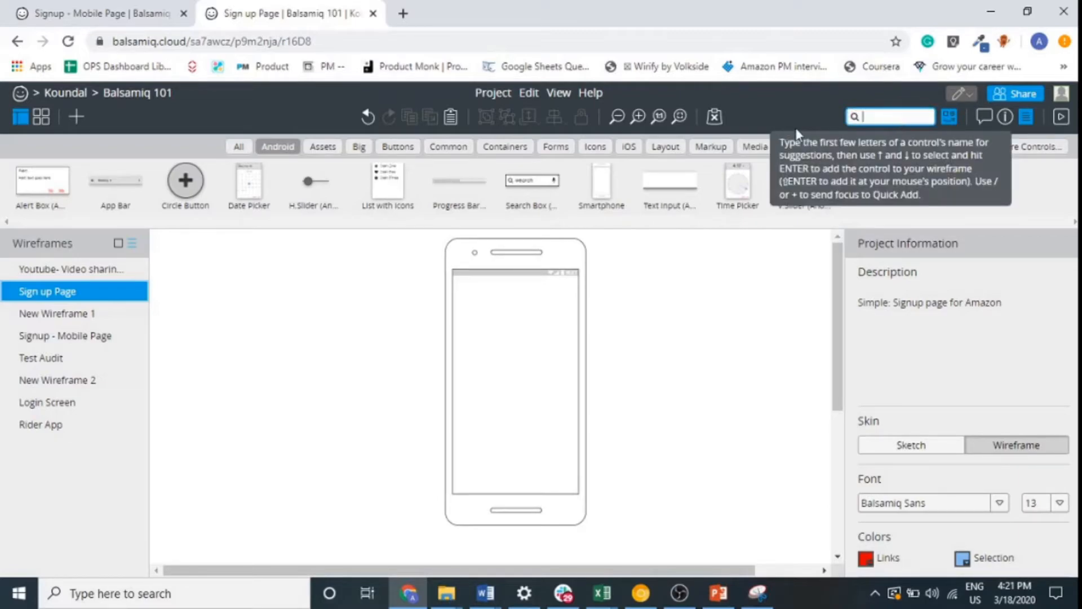
left_click(823, 123)
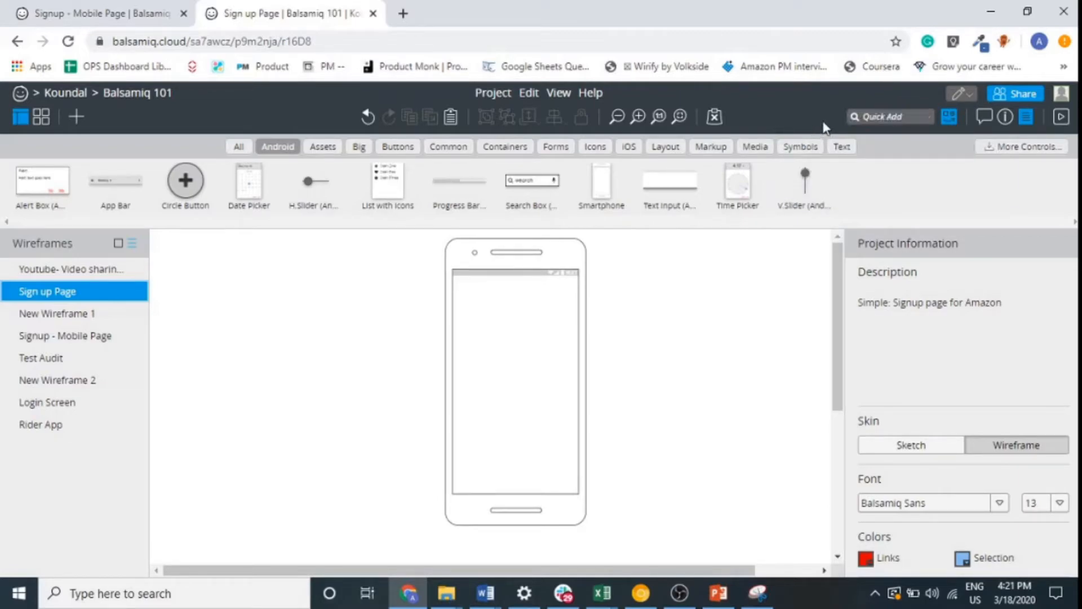
left_click(887, 119)
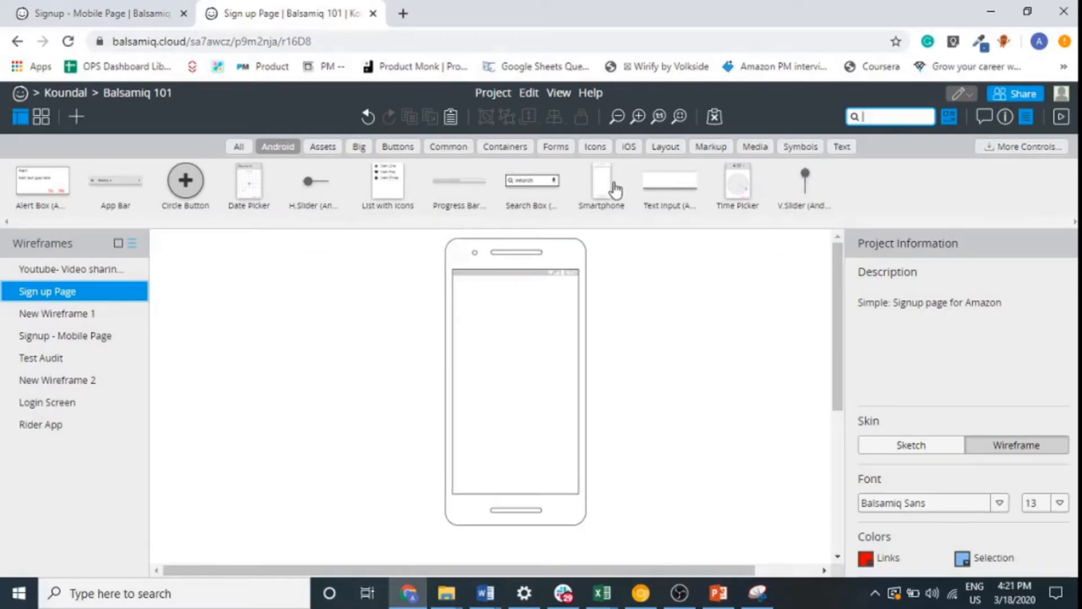
left_click(588, 145)
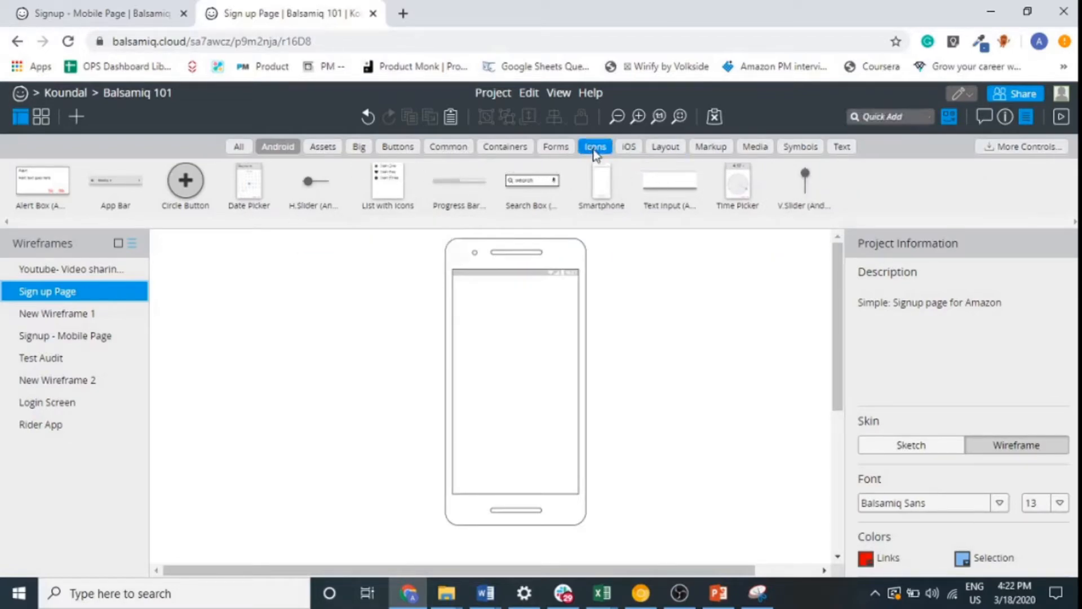
scroll(497, 203, "down", 5)
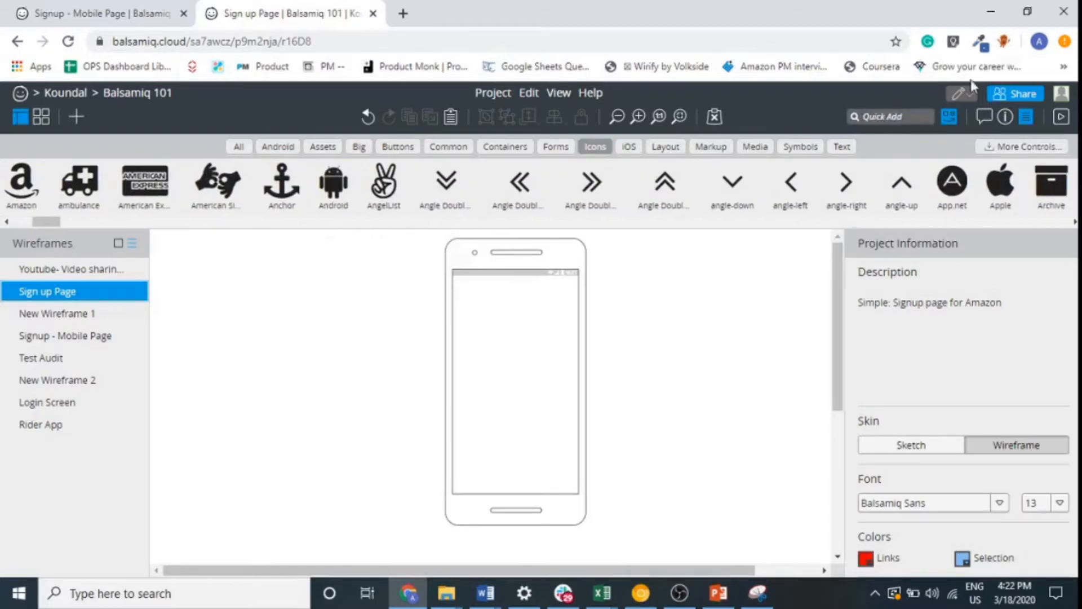
left_click(893, 117)
type("ama")
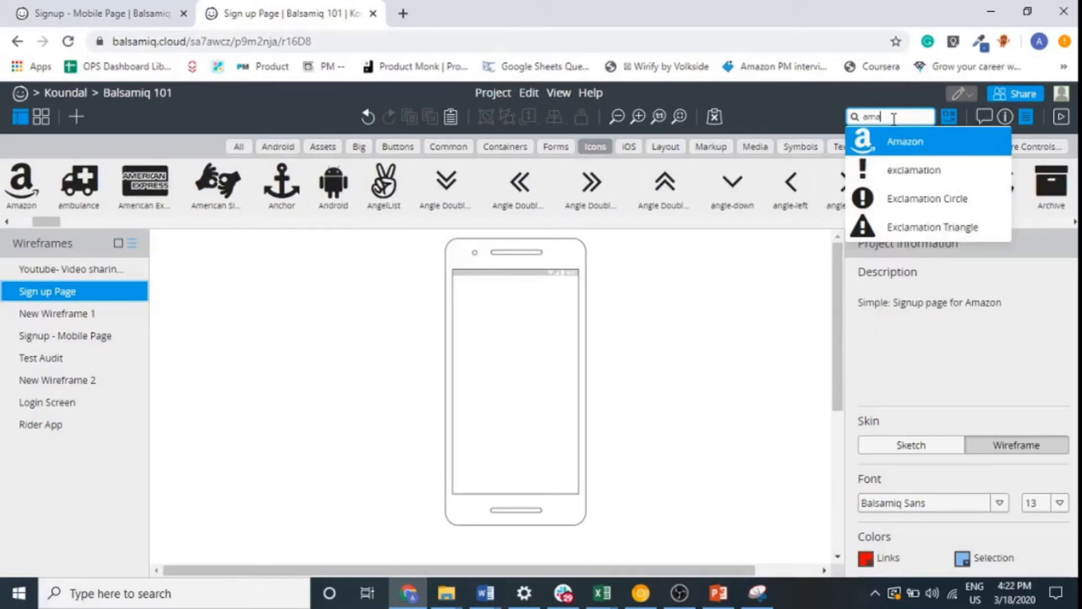
left_click(898, 141)
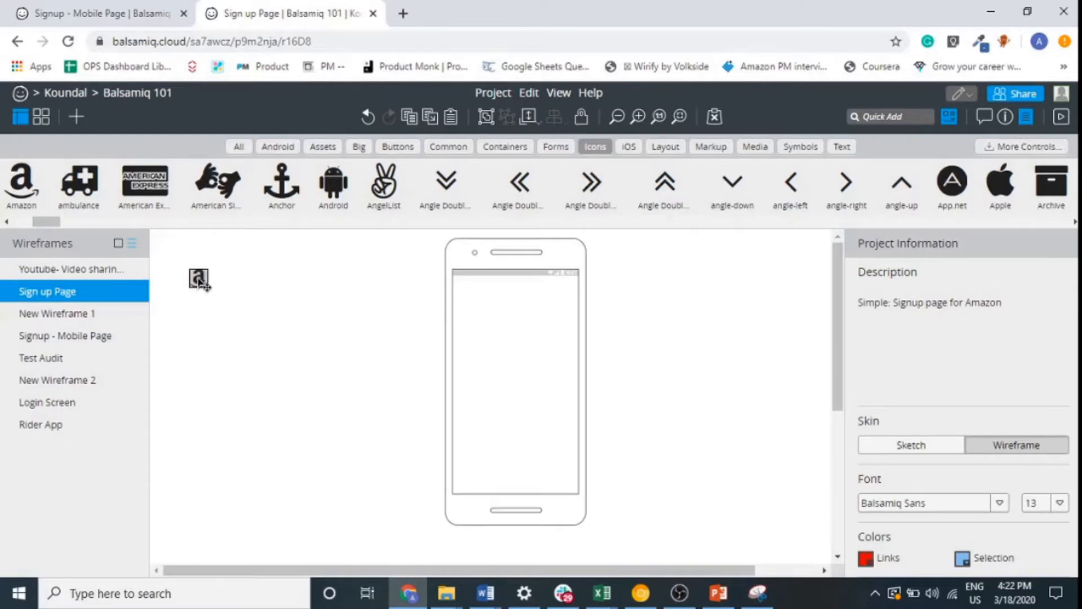
left_click_drag(202, 284, 513, 330)
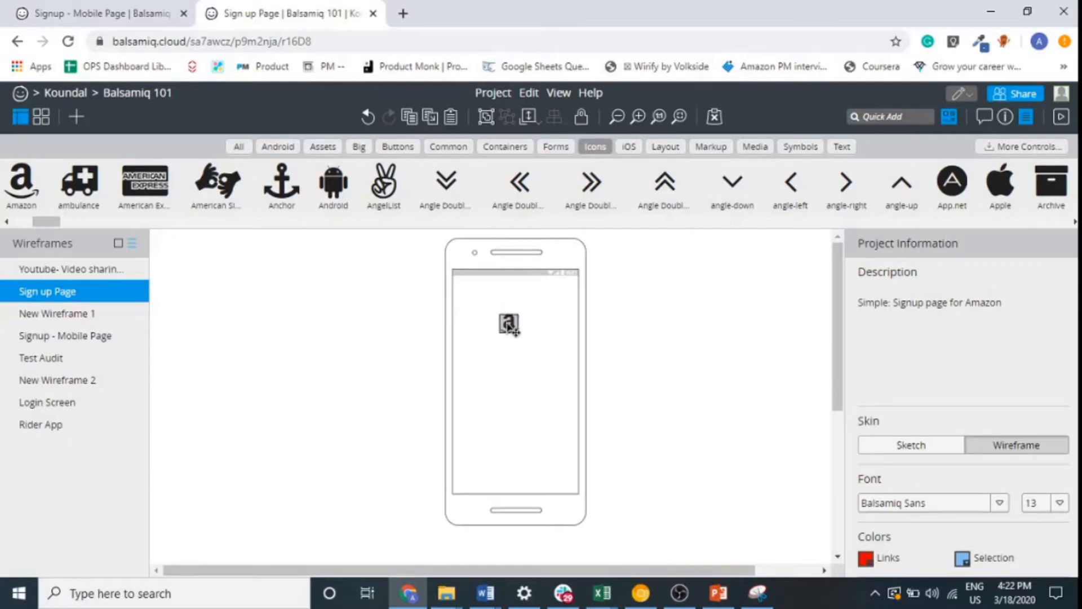
Enlarge the Amazon icon to size XL, choosing it again in the icon library with the search "ama".
double_click(508, 324)
left_click(510, 342)
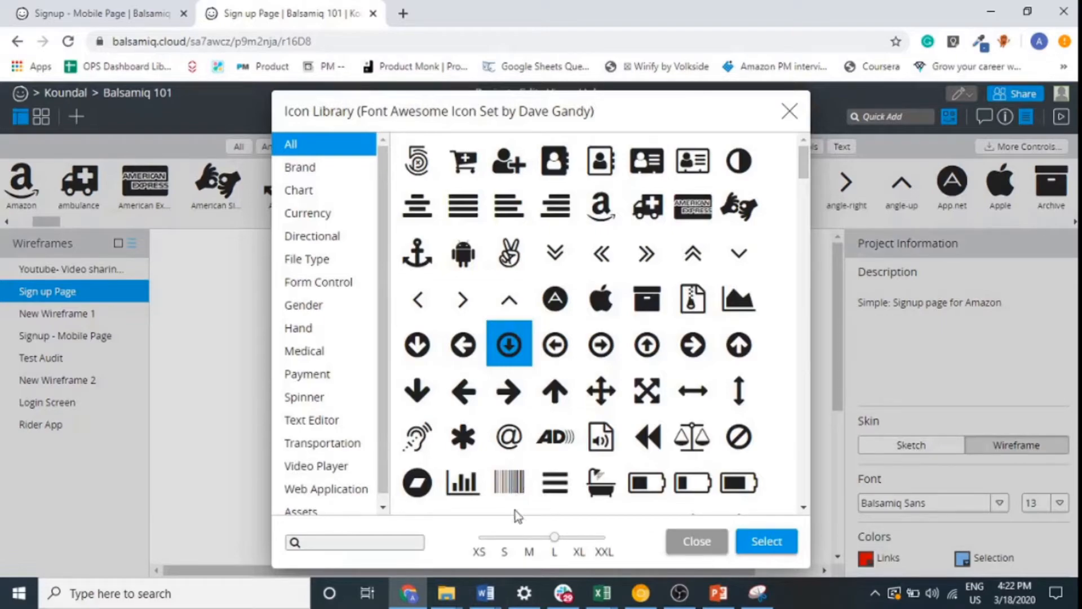
left_click(574, 539)
left_click(338, 541)
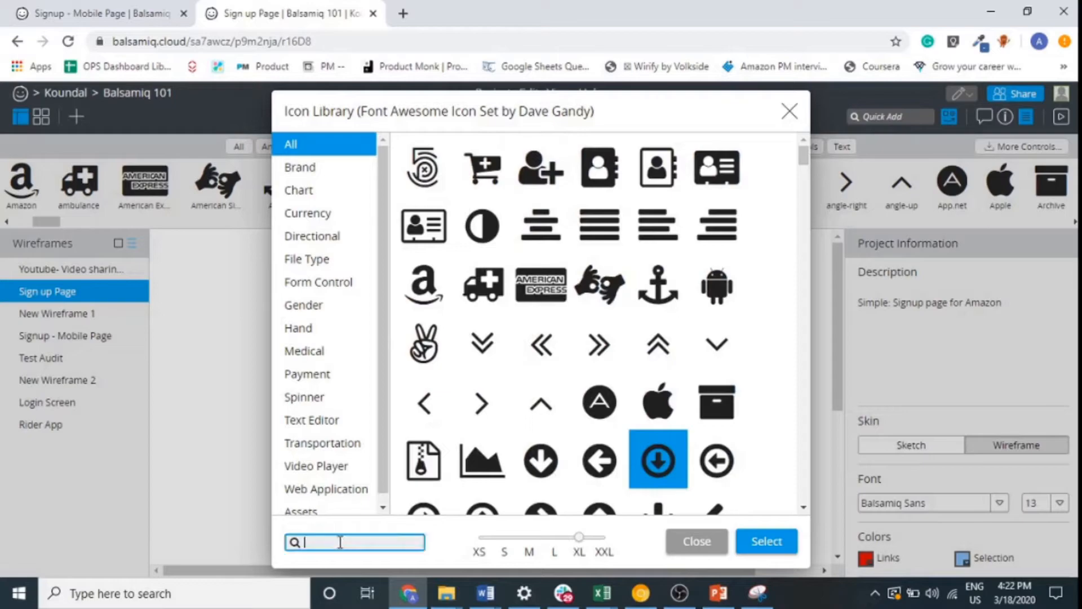
type("ama")
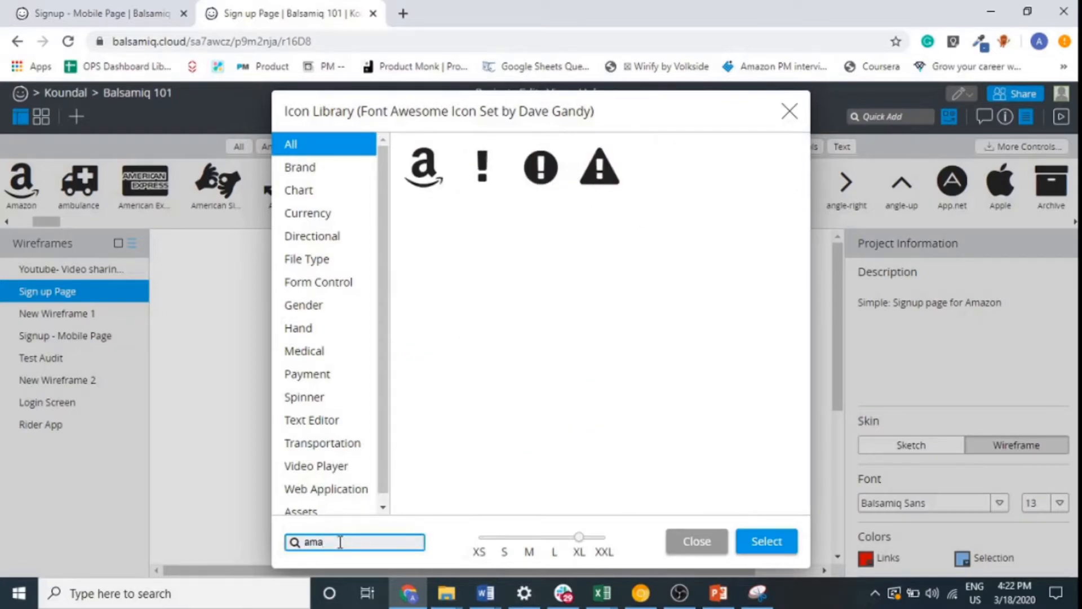
left_click(434, 172)
left_click(752, 541)
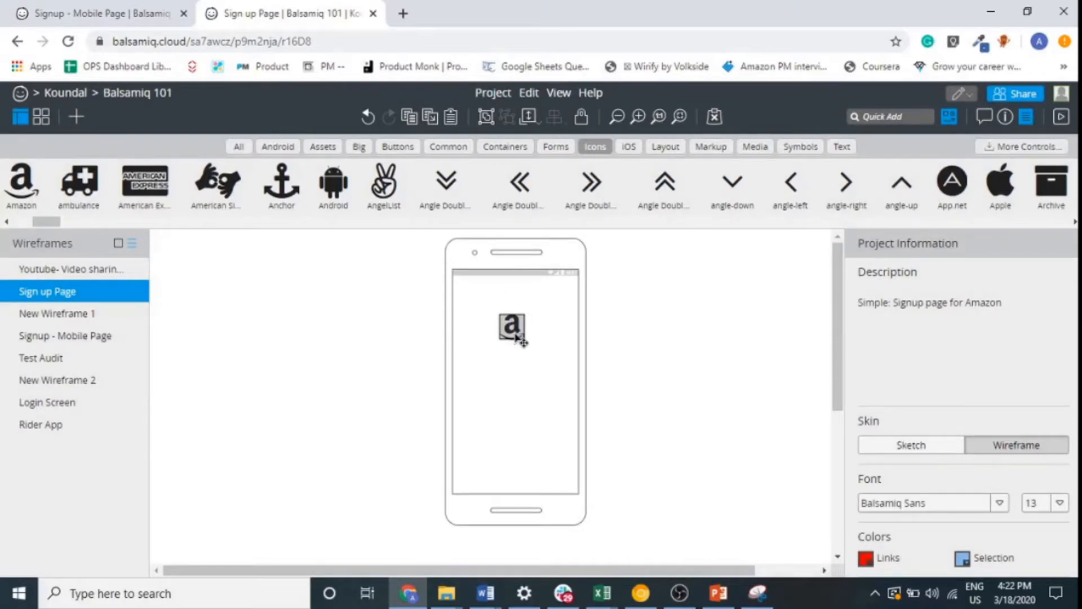
left_click(667, 313)
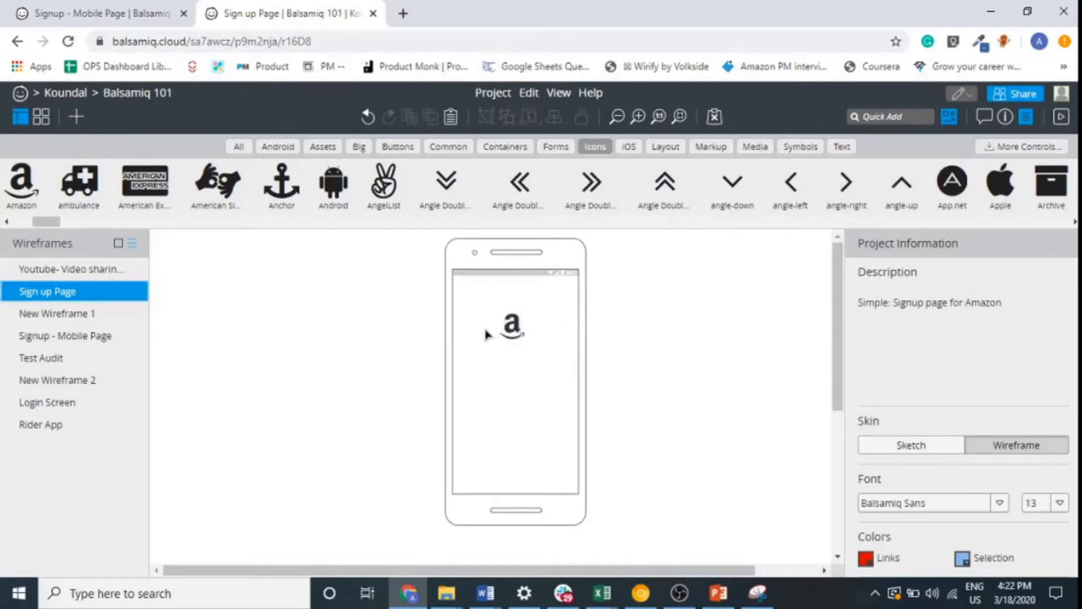
Move the Amazon icon slightly higher on the phone screen and add a Label below it, opened for text editing.
left_click(517, 327)
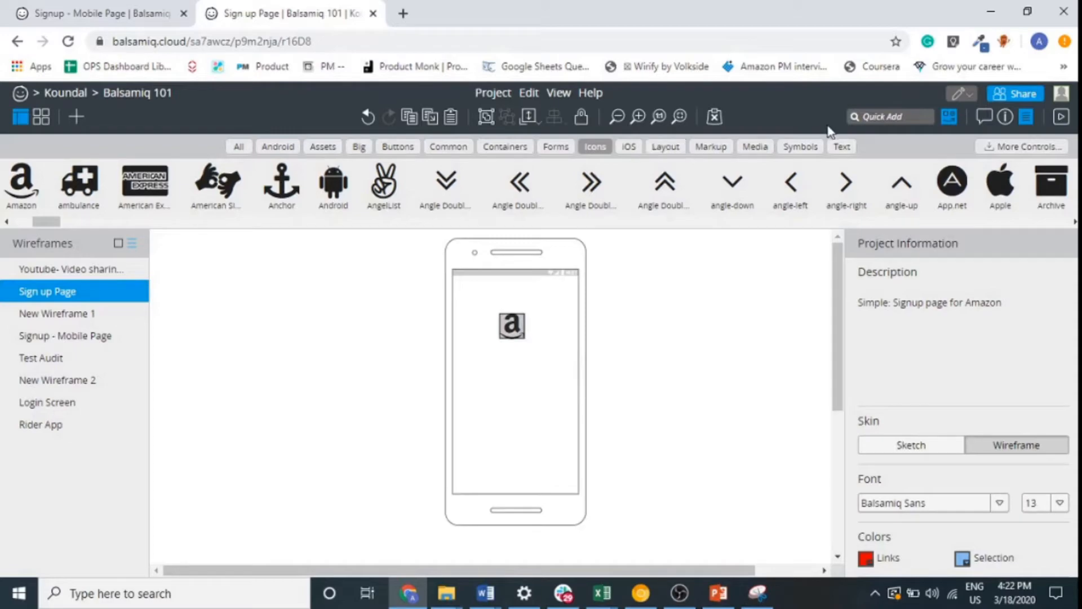
left_click(846, 148)
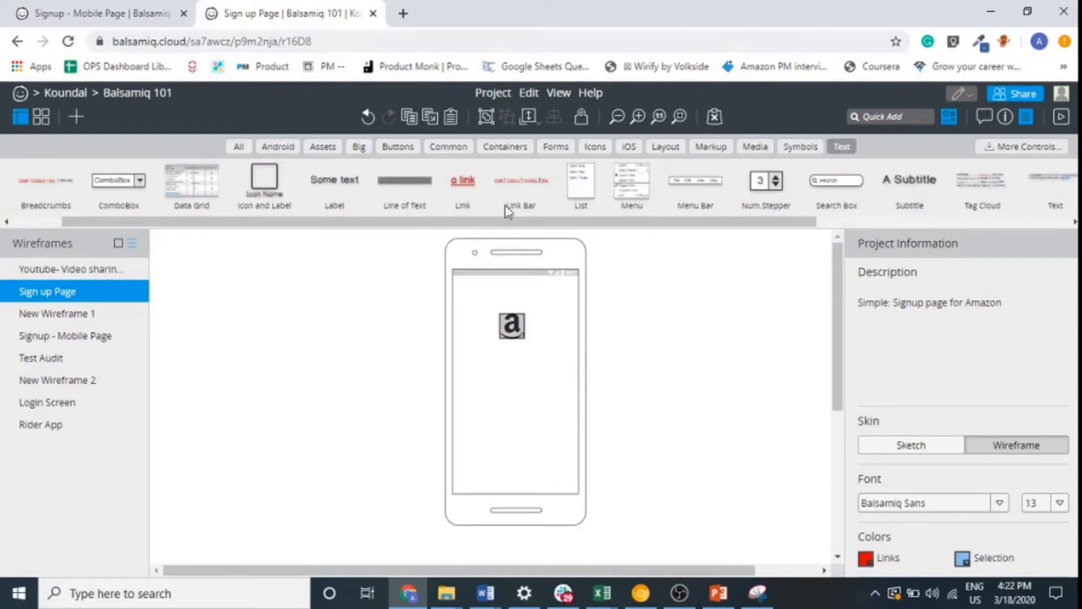
left_click_drag(516, 325, 523, 305)
left_click_drag(340, 186, 526, 352)
double_click(526, 352)
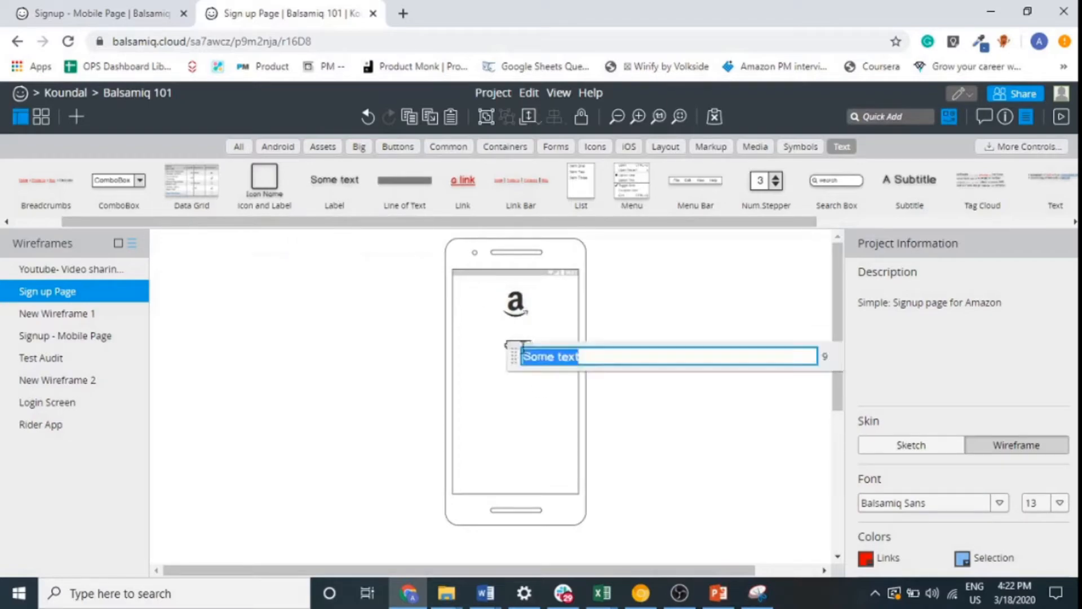
type("Sign U")
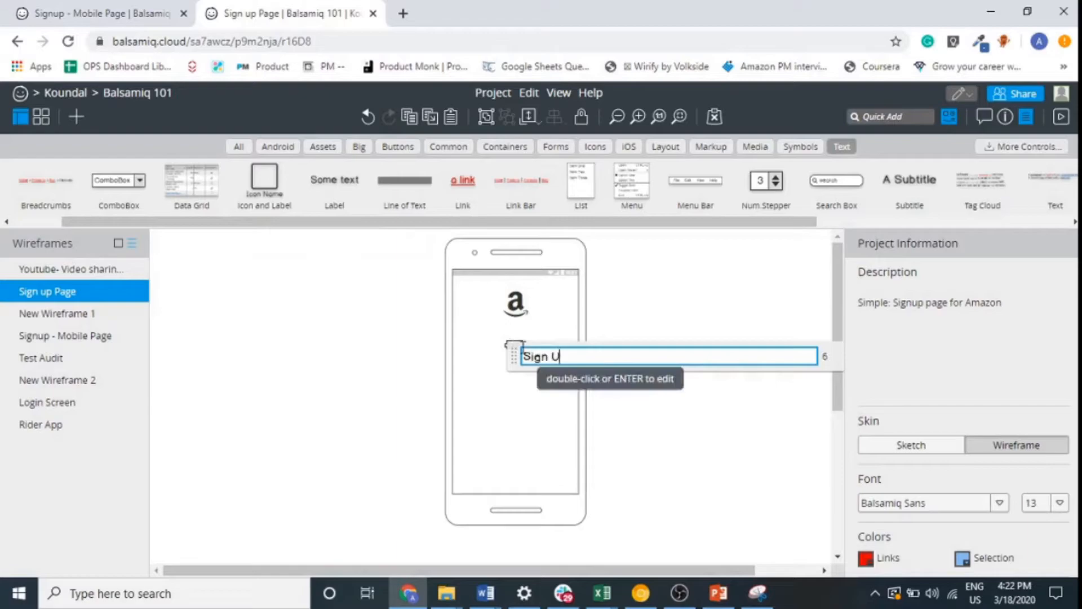
type("p here")
key("BackSpace")
type("Here")
Set the label text to "Create Account" and centre the label beneath the Amazon icon.
key("ctrl+a")
type("create Account")
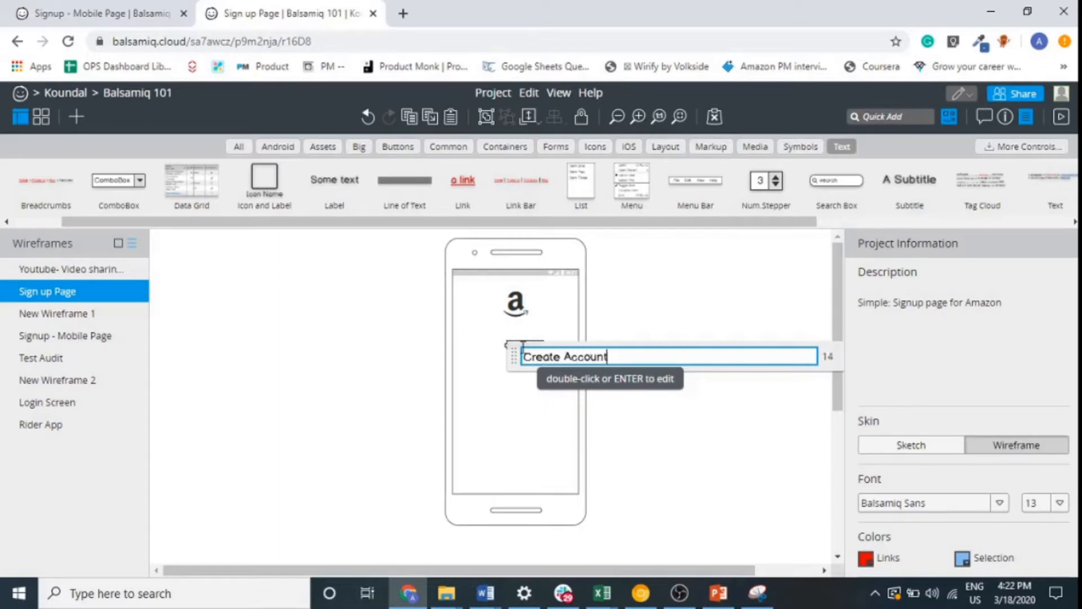
key("Return")
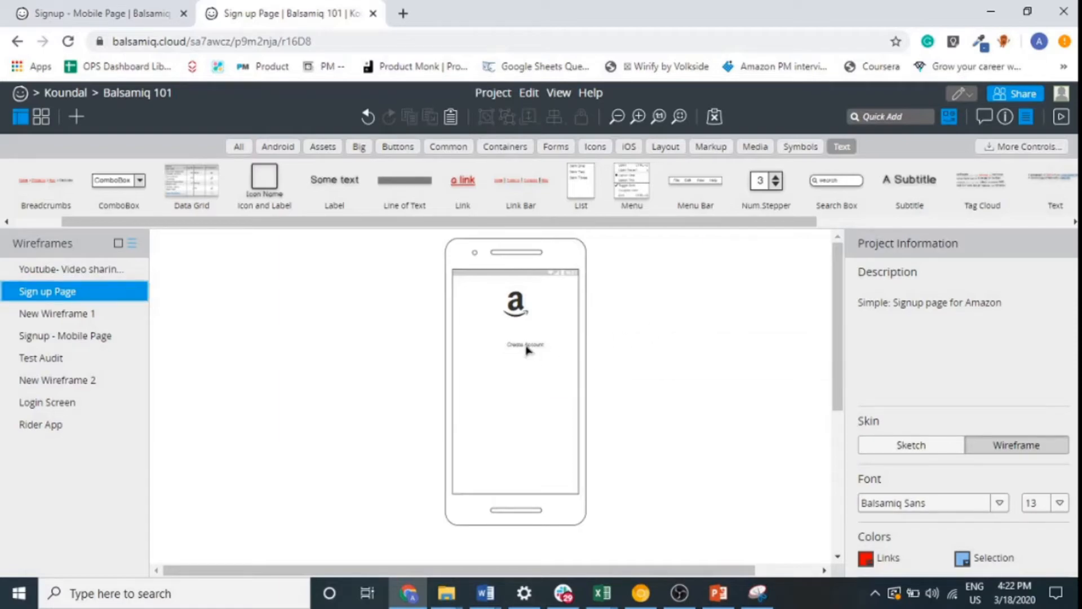
left_click_drag(526, 350, 519, 338)
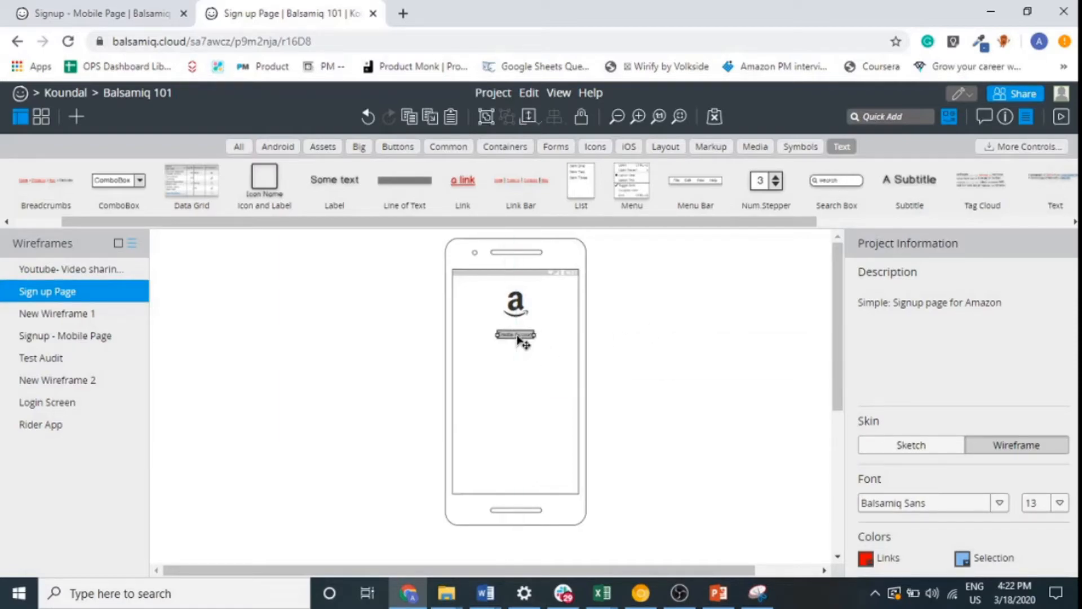
Set the "Create Account" label's font size to 20 and re-centre it just below the Amazon icon.
left_click(1003, 115)
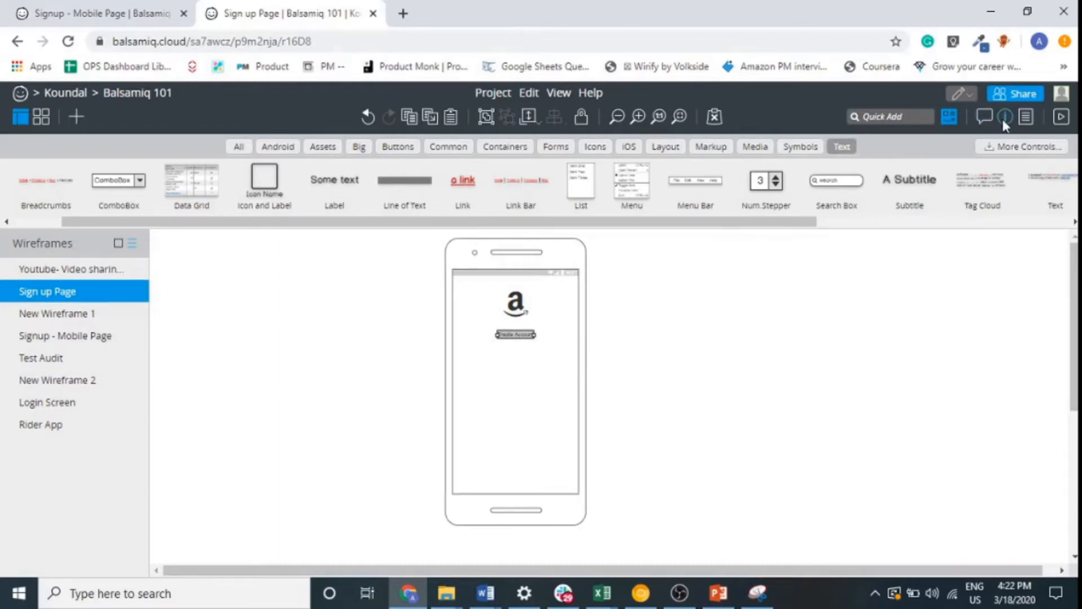
left_click(1004, 118)
scroll(904, 405, "down", 3)
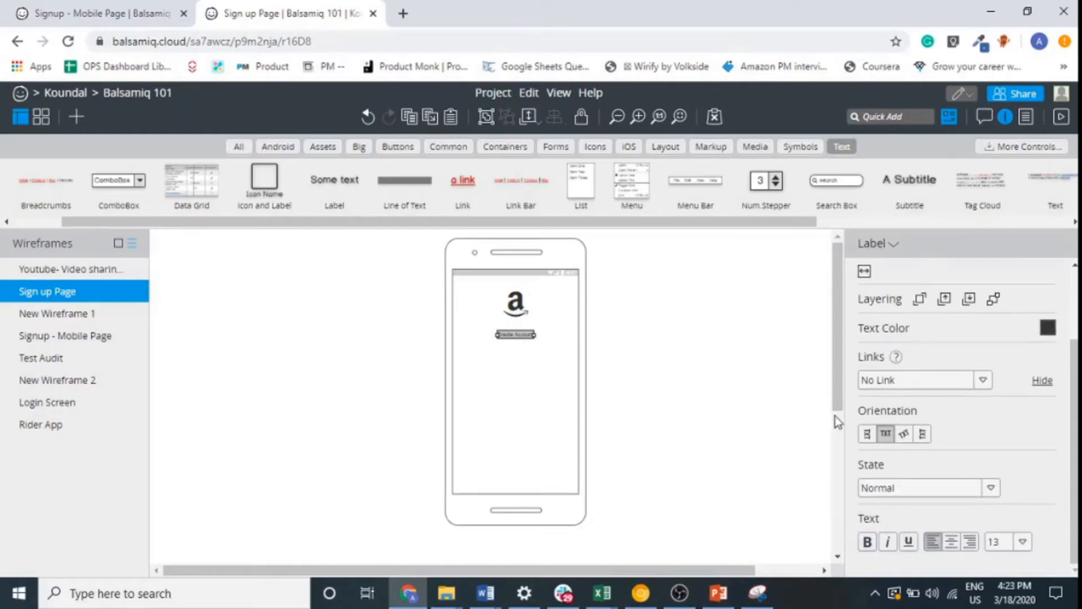
left_click(1003, 543)
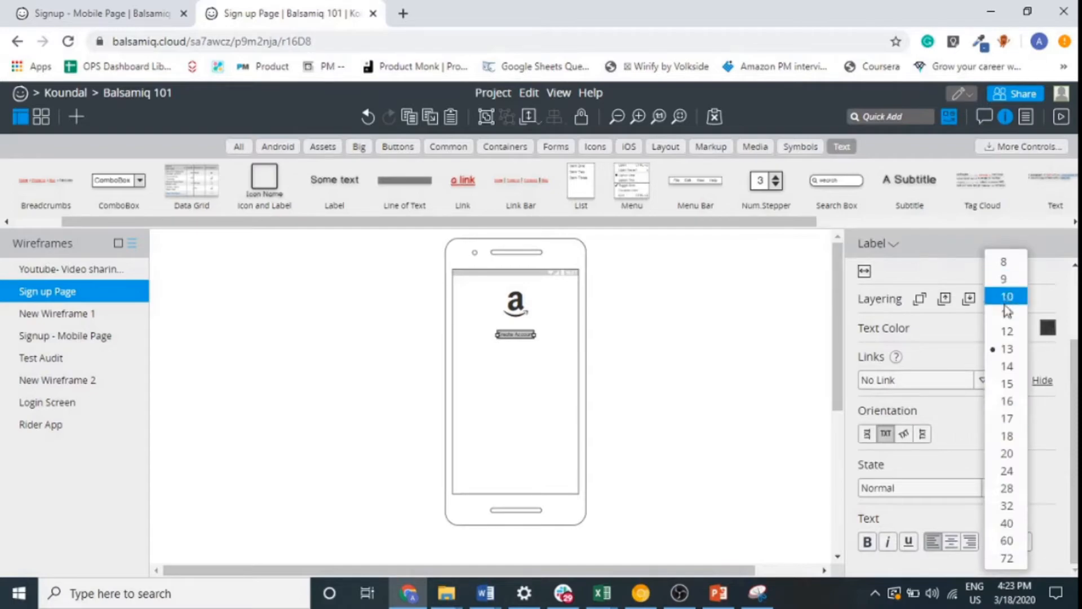
left_click(1007, 453)
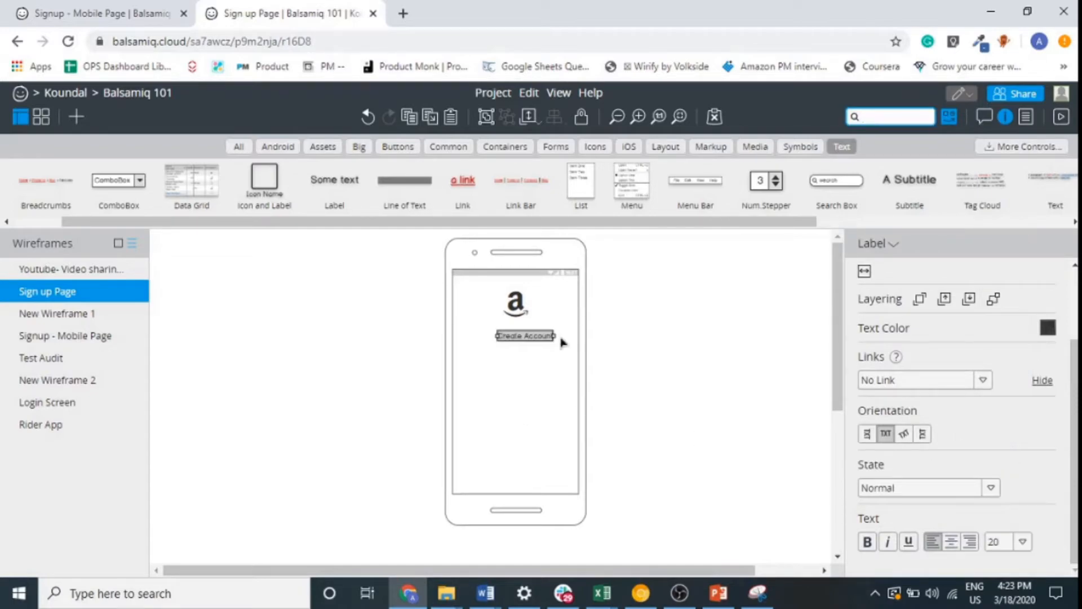
left_click_drag(542, 336, 530, 333)
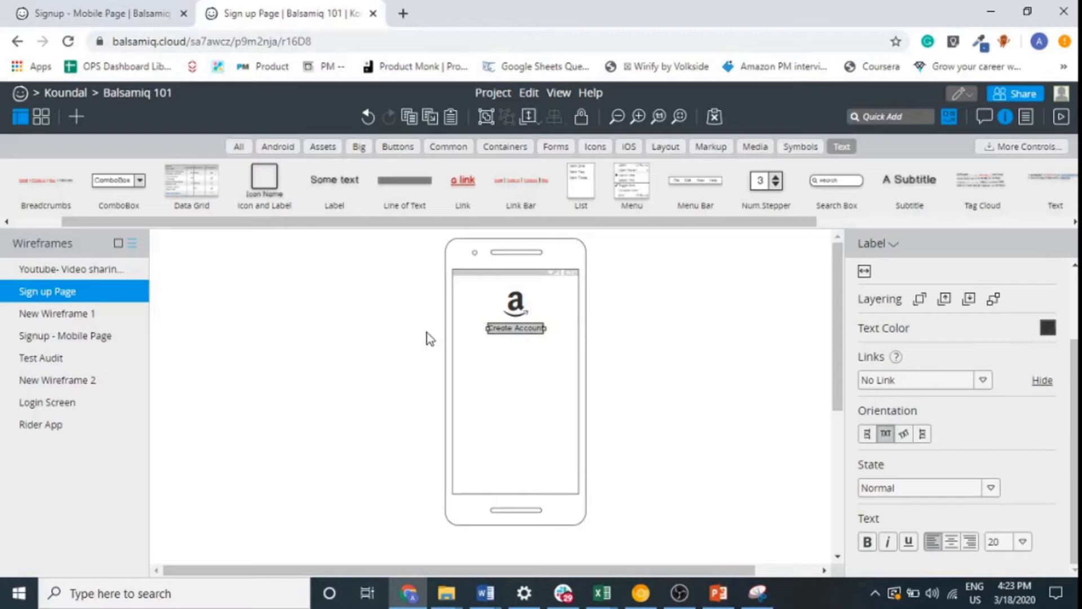
right_click(514, 373)
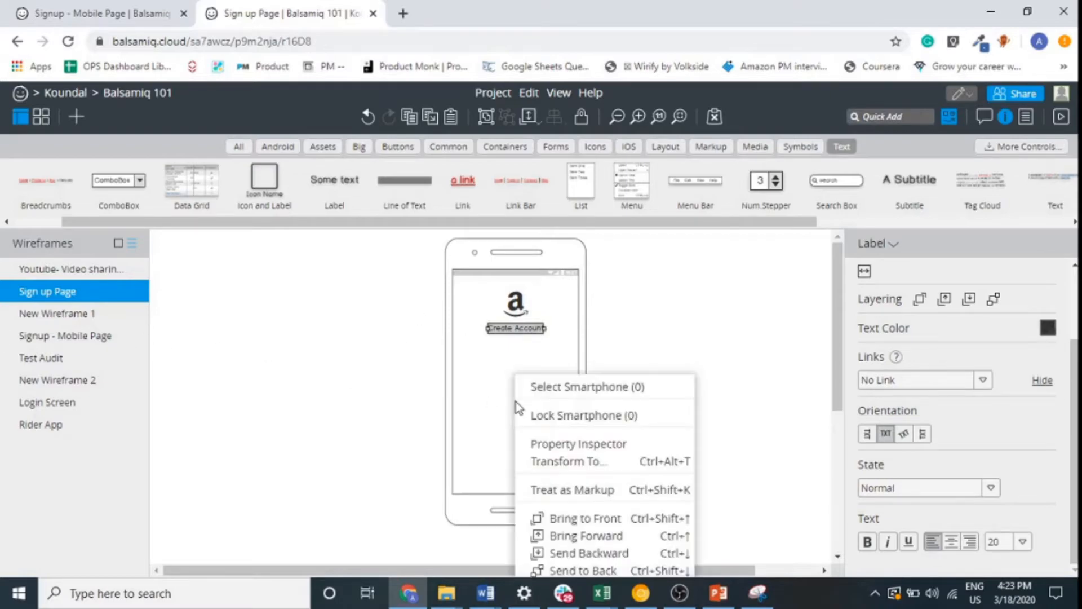
left_click(496, 372)
left_click(780, 367)
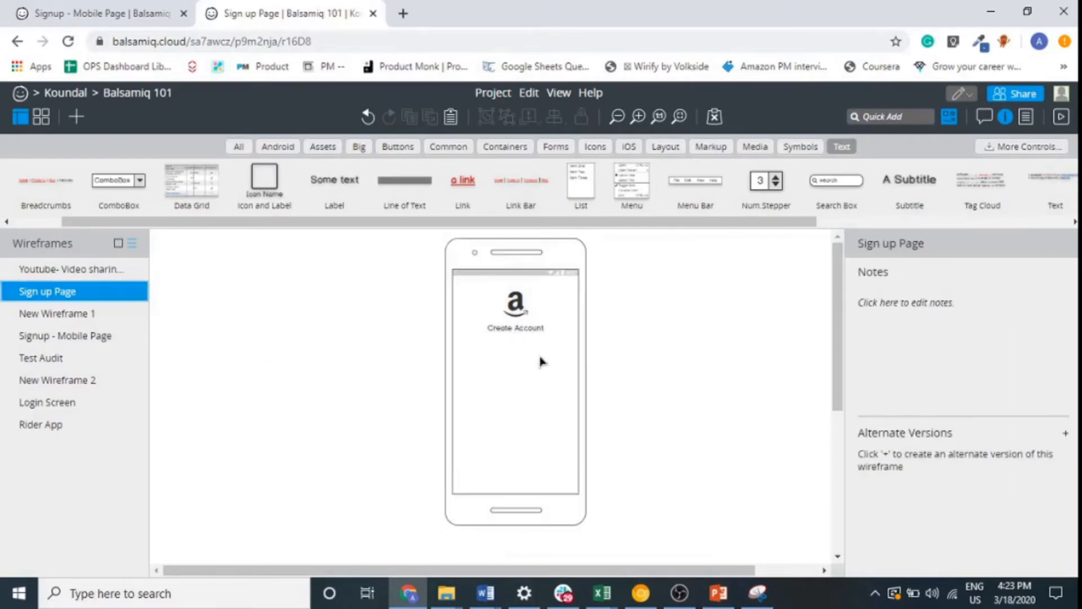
left_click(500, 356)
left_click(681, 340)
Add a Label below the "Create Account" heading, near the phone screen's left edge, with the text "Login".
left_click_drag(331, 183, 483, 356)
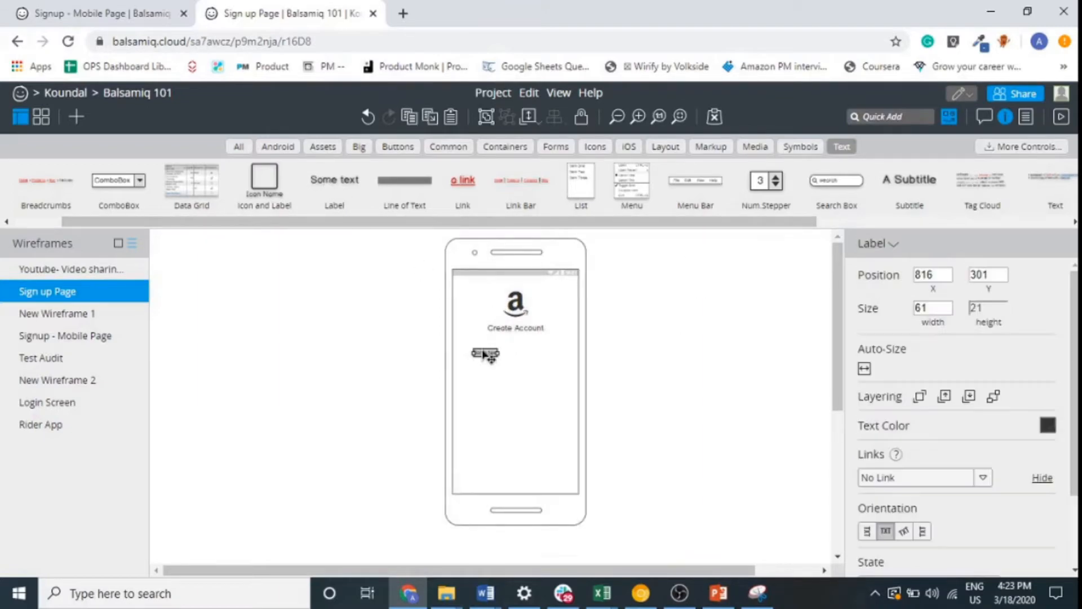
double_click(483, 356)
type("Login")
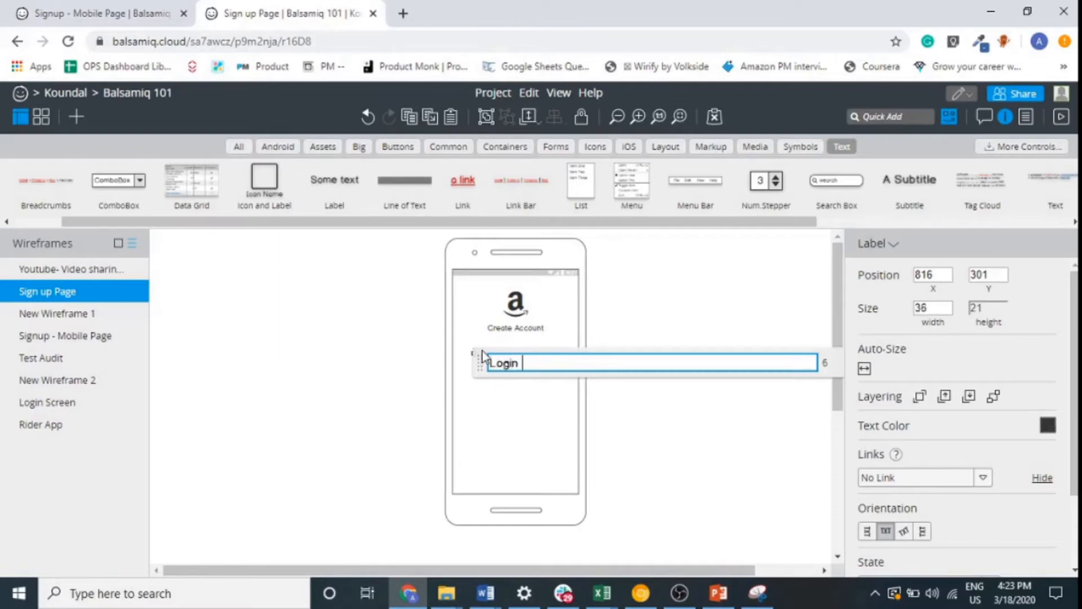
key("Return")
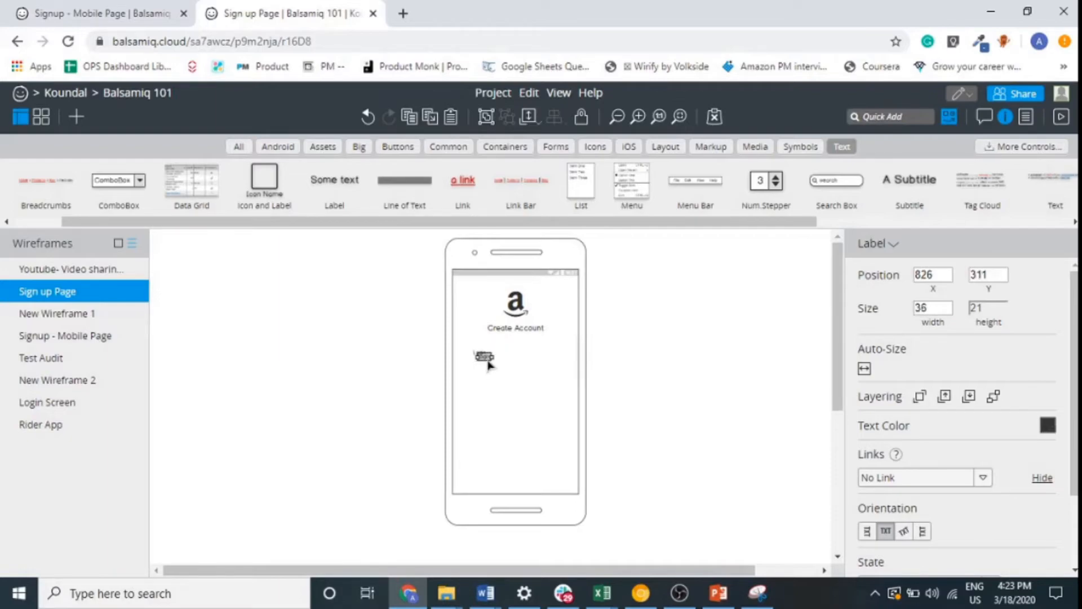
Duplicate the "Login" label directly beneath itself and change the copy's text to "Password".
left_click_drag(487, 361, 484, 371)
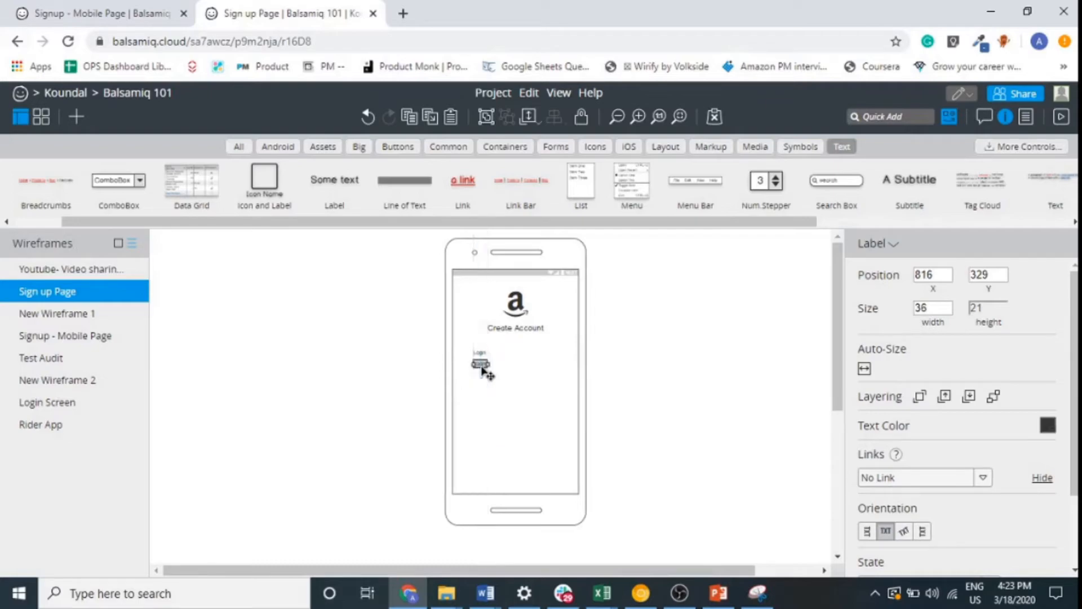
double_click(483, 370)
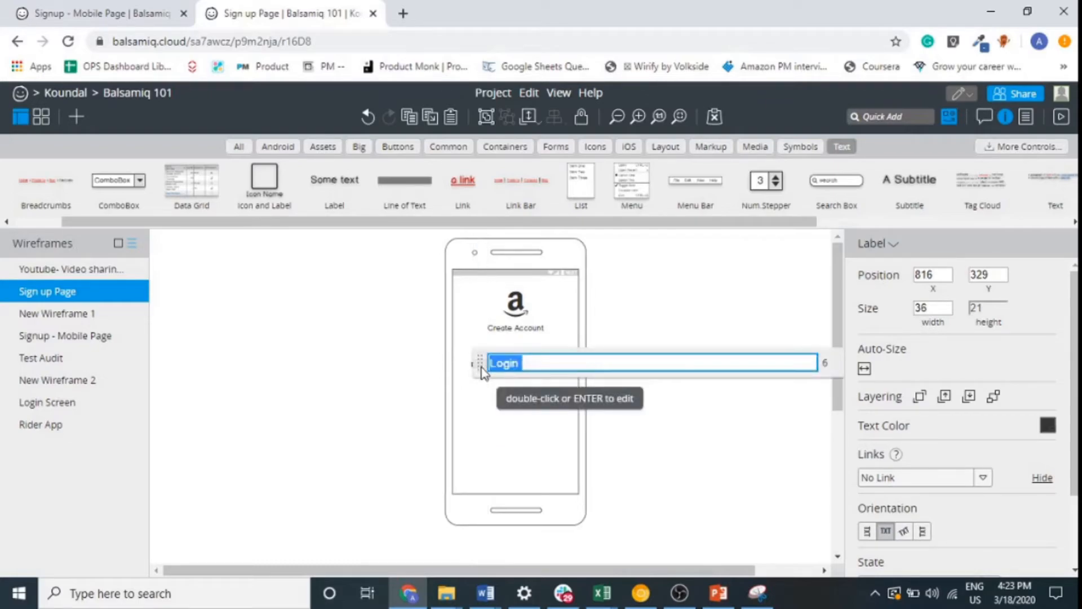
type("Passe")
key("BackSpace")
type("word")
key("Return")
left_click(611, 377)
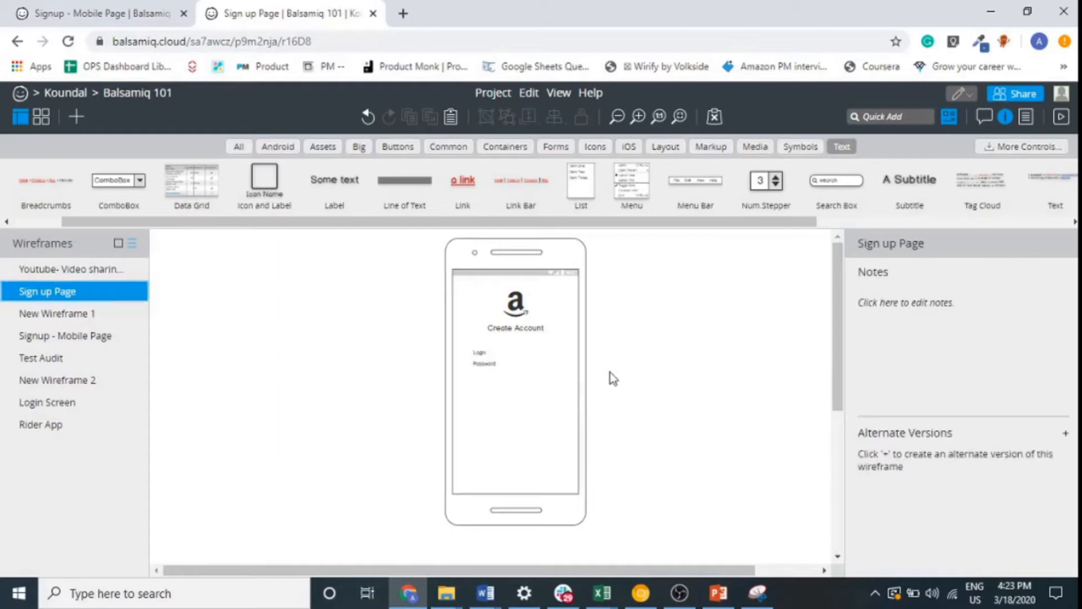
Place one Text Input about 159 wide beside the "Login" label and another beside the "Password" label.
left_click(501, 359)
left_click(724, 349)
scroll(955, 212, "right", 5)
left_click_drag(838, 186, 562, 370)
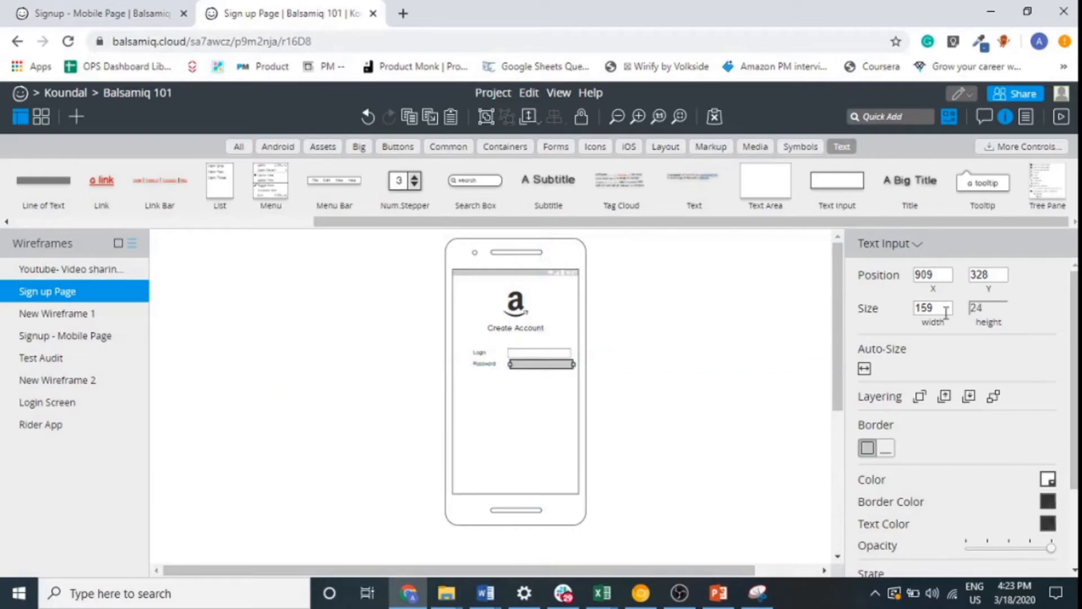
Move the "Password" label and its text input slightly lower, to Y positions 336 and 333, to space the two rows.
left_click_drag(486, 364, 487, 371)
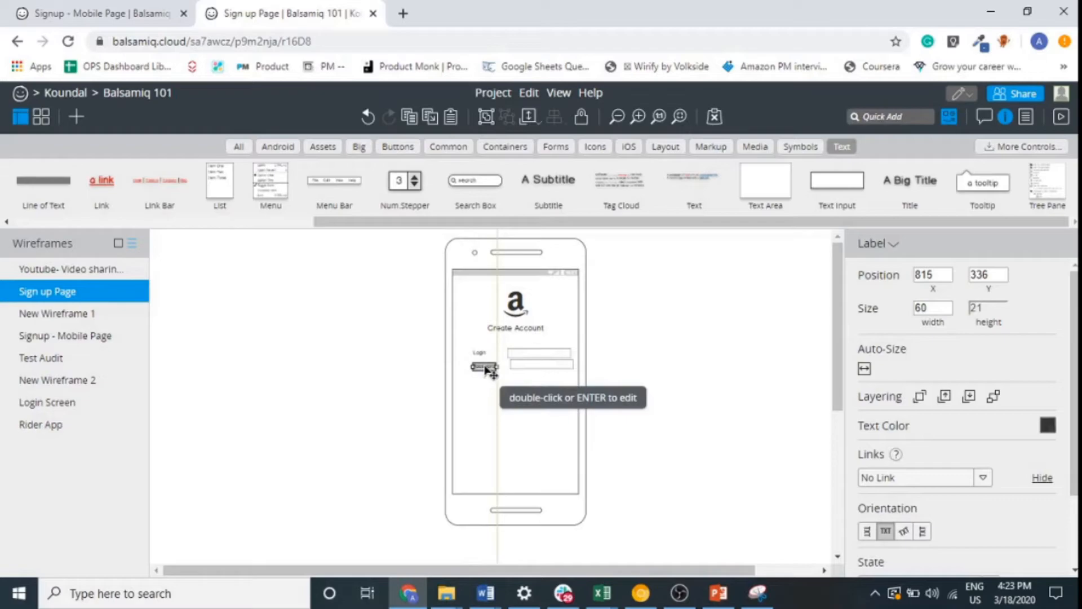
left_click(557, 366)
left_click_drag(558, 366, 556, 369)
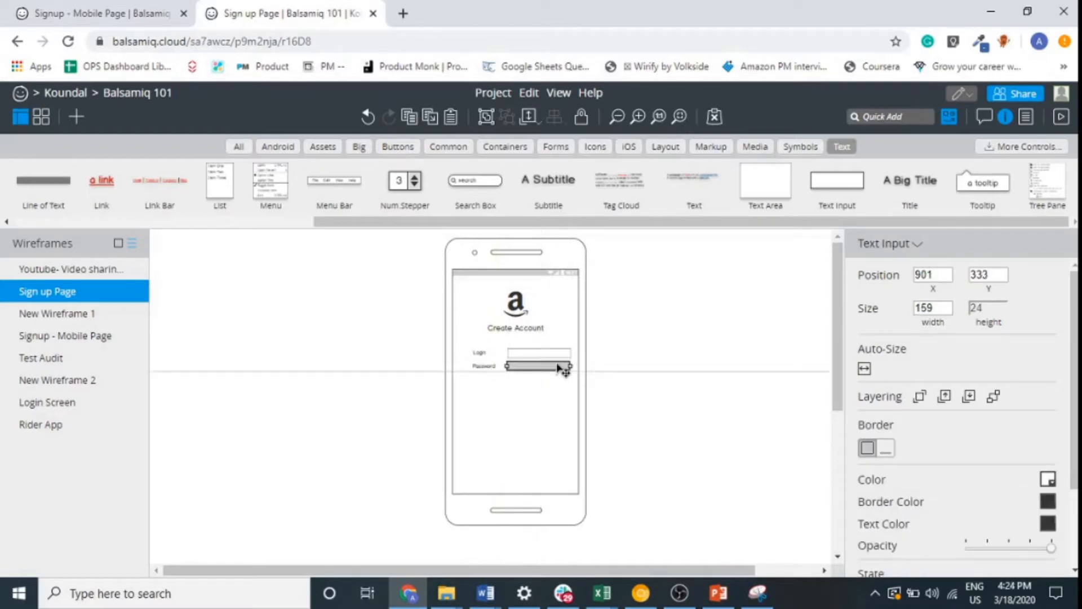
Change the "Login" label's text to "Email" and align the password text input exactly beneath the email one.
left_click(472, 353)
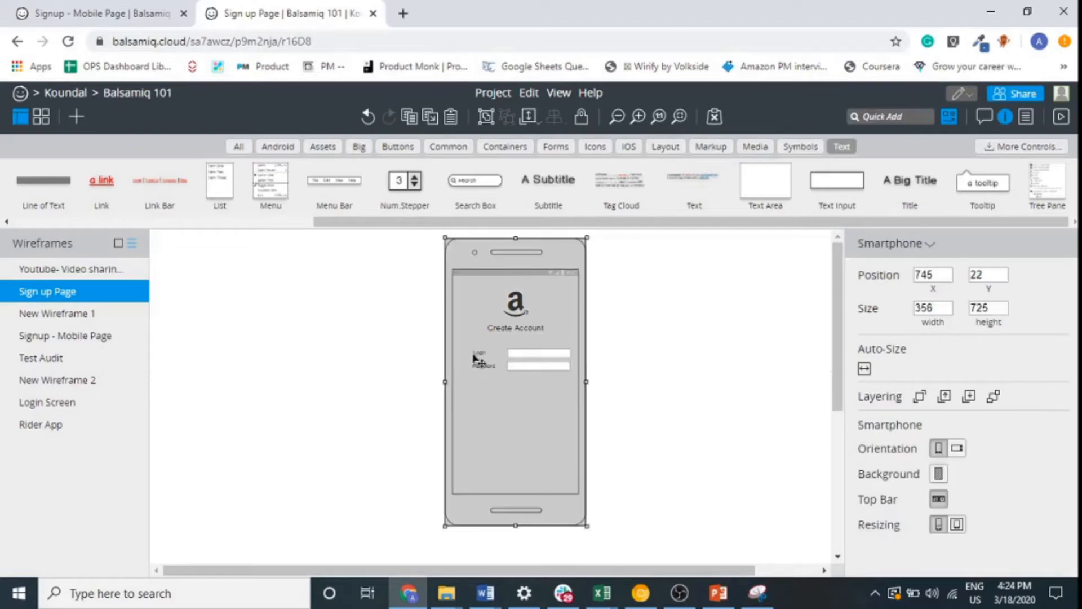
left_click(476, 356)
double_click(483, 362)
type("Email")
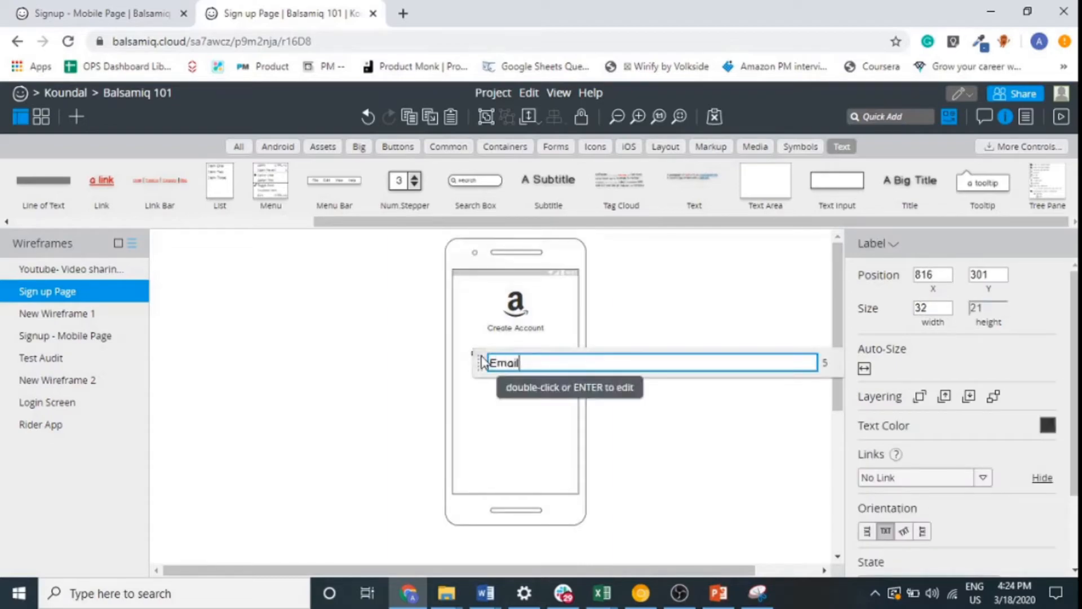
key("Return")
left_click(486, 424)
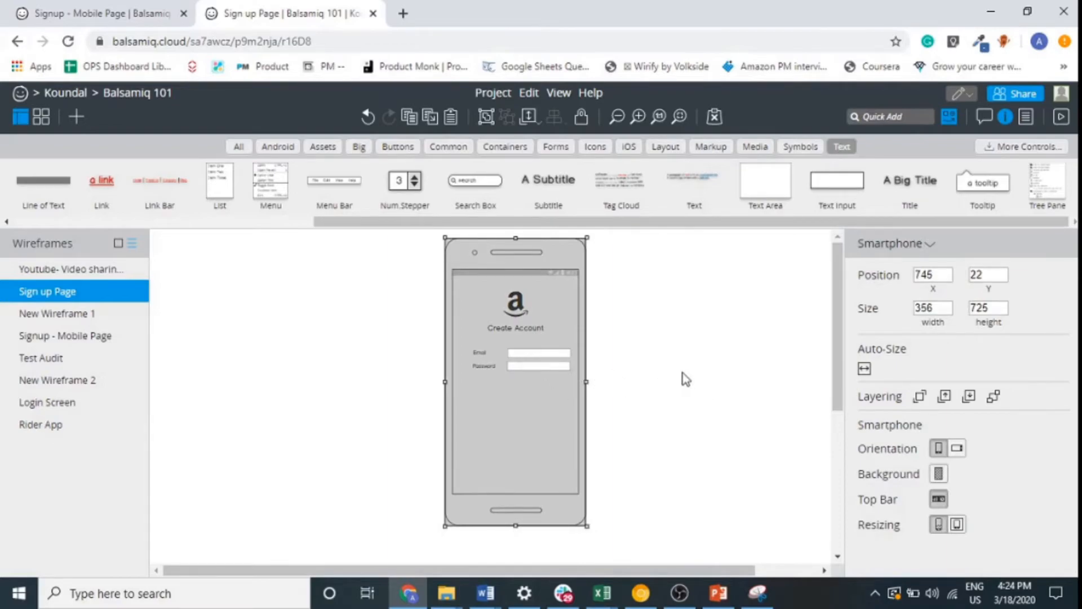
left_click_drag(537, 367, 536, 371)
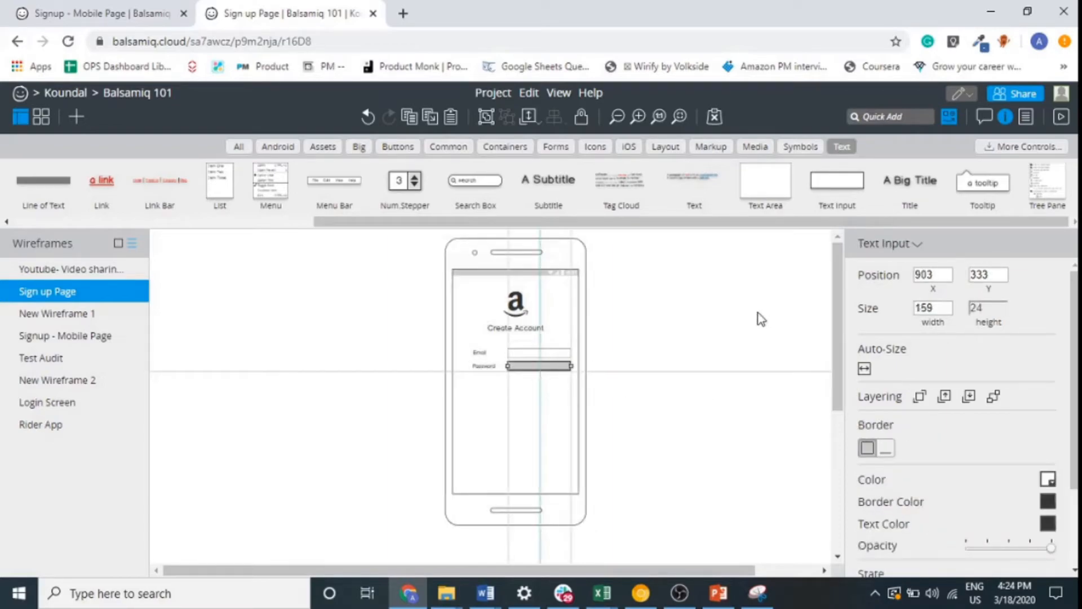
left_click(758, 316)
Add a Button below the password row and set its text to "Sign UP".
left_click(398, 146)
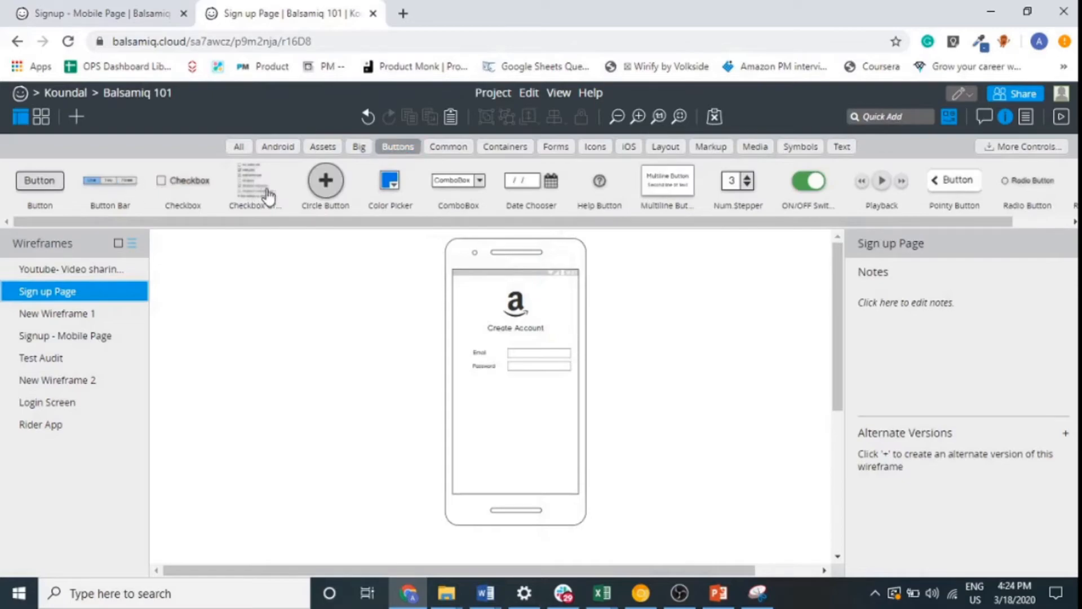
left_click_drag(40, 181, 495, 395)
right_click(495, 396)
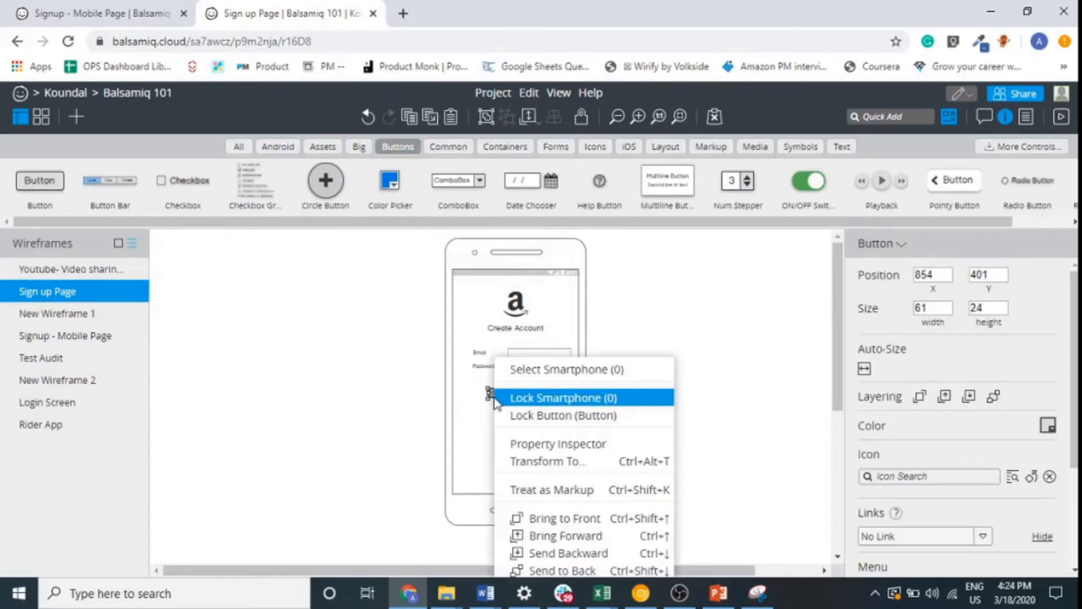
left_click(495, 398)
double_click(496, 397)
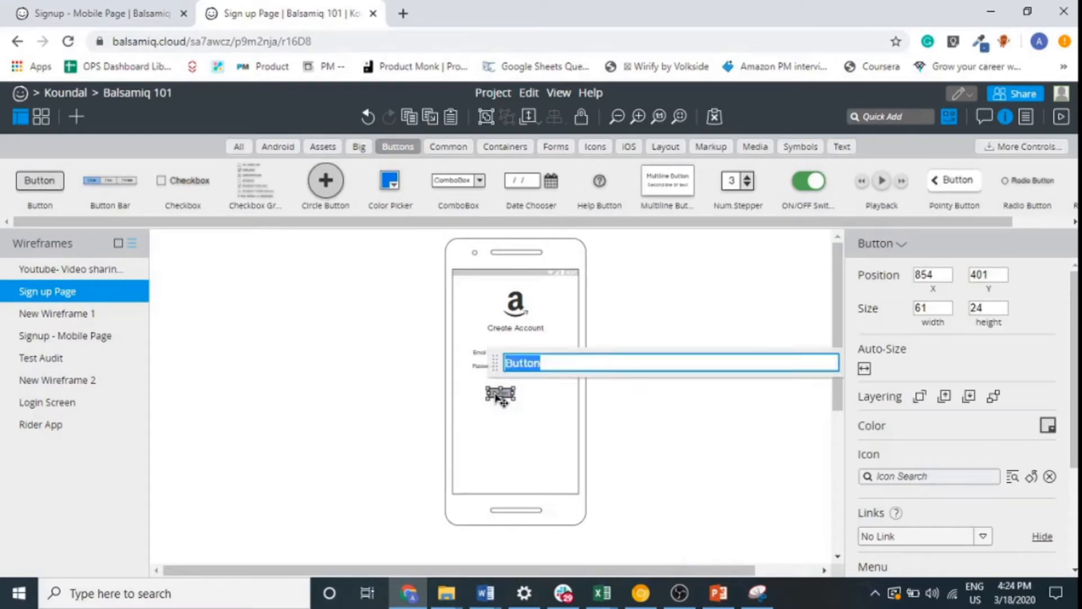
type("Sign UP")
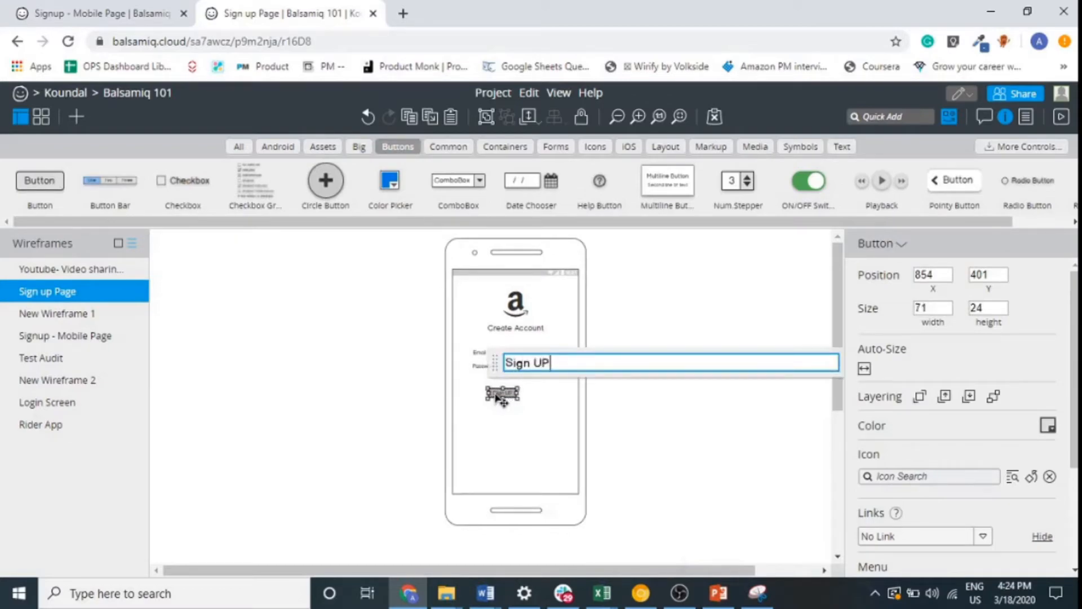
type(" Here")
key("BackSpace")
key("BackSpace")
key("BackSpace")
key("BackSpace")
key("Return")
Stretch the "Sign UP" button across the form's width at 247 by 39 and set its font size to 20.
left_click_drag(497, 397, 473, 383)
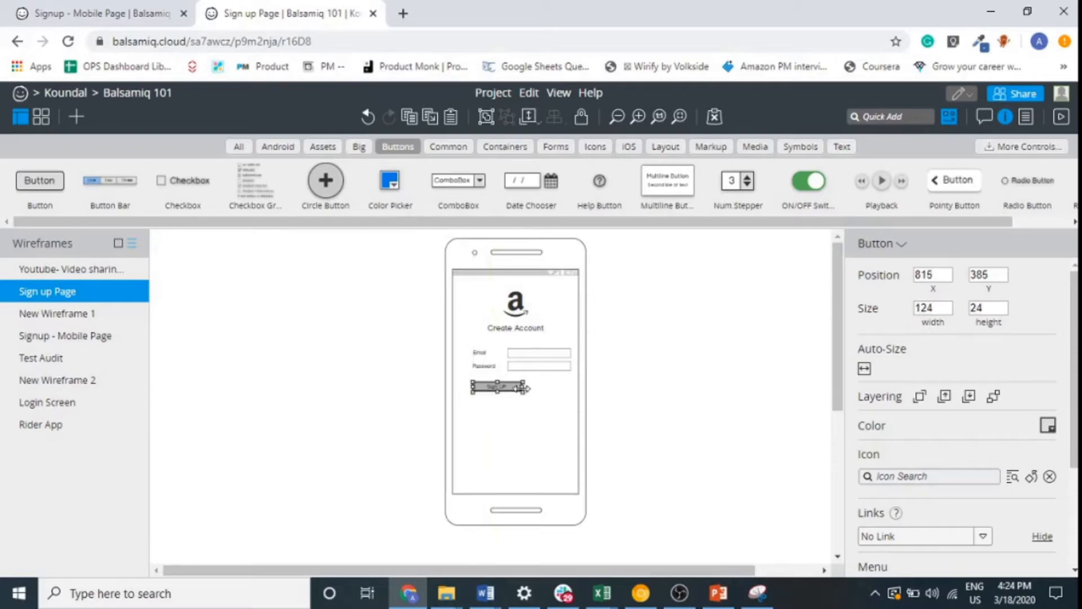
mouse_move(522, 387)
left_mouse_down()
mouse_move(570, 386)
mouse_move(519, 398)
left_mouse_up()
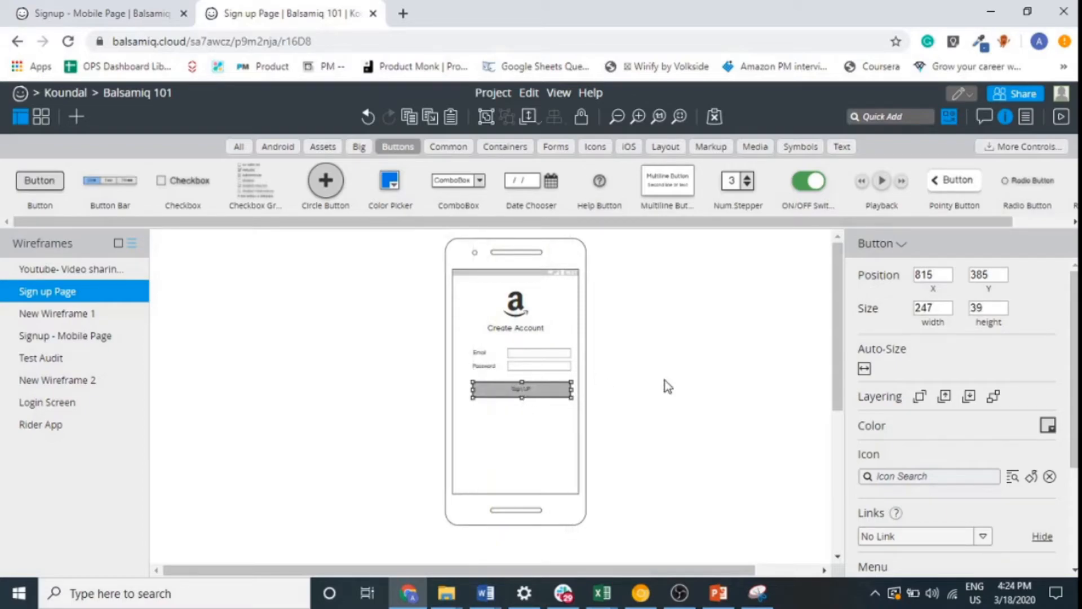
scroll(885, 458, "down", 3)
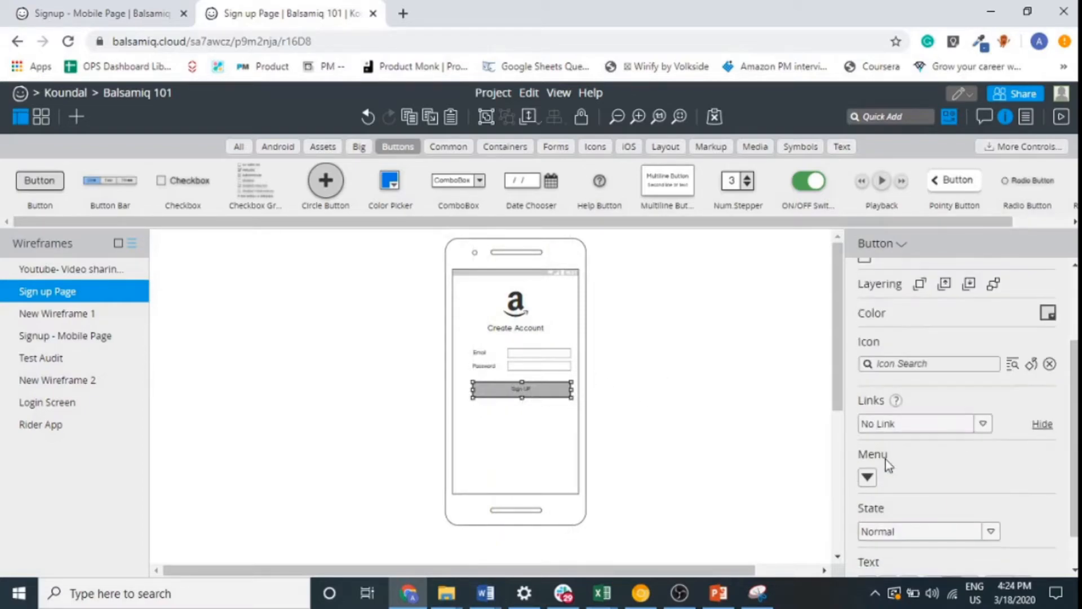
left_click(1021, 542)
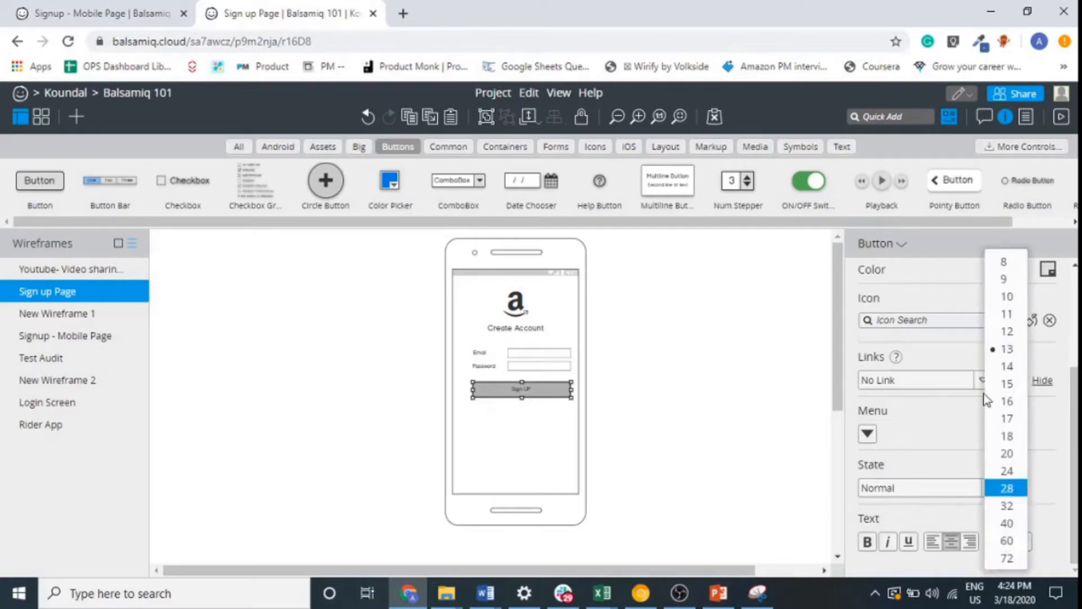
left_click(1010, 458)
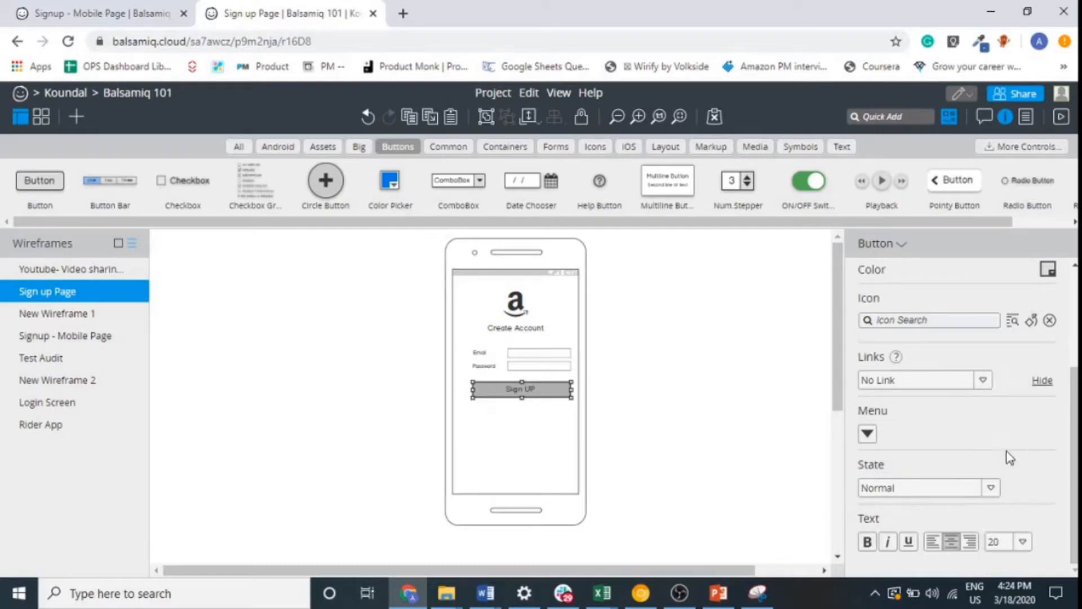
left_click(530, 411)
left_click(737, 416)
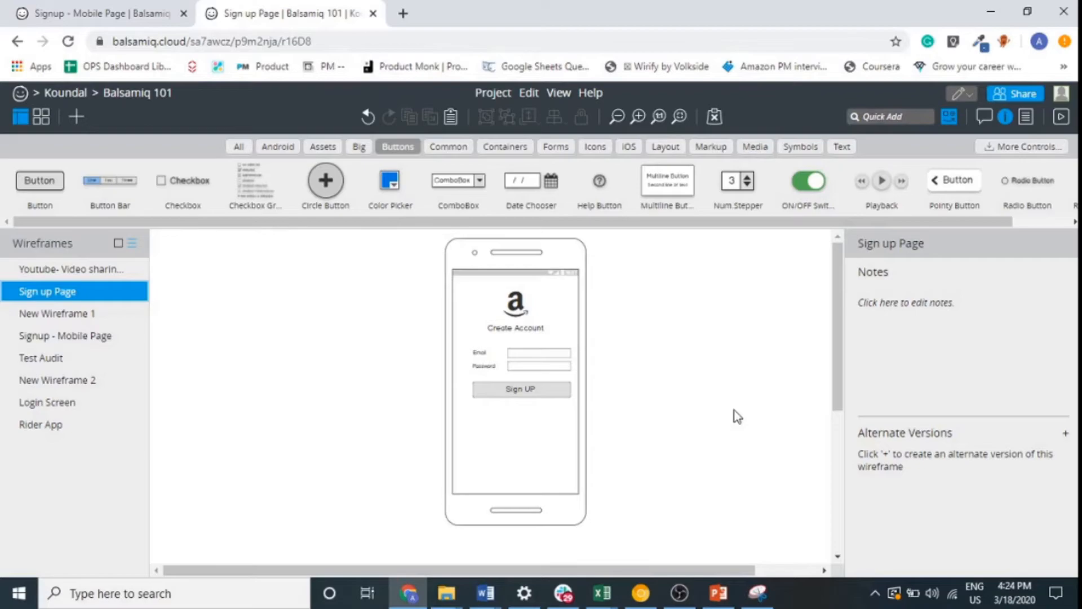
Shift the labels, text inputs and "Sign UP" button together left to X 801, and raise the button slightly to Y 382.
left_click_drag(431, 327, 659, 431)
key("Left")
key("Left")
key("Left")
key("Left")
key("Left")
key("Left")
key("Left")
key("Left")
key("Left")
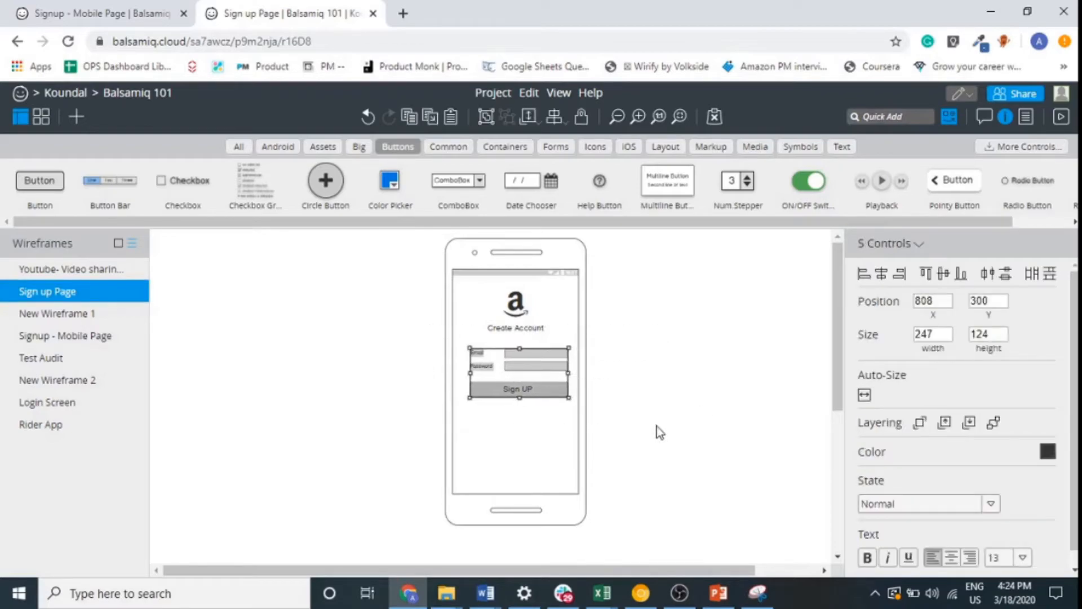
key("Left")
key("Left")
key("Left")
key("Left")
key("Left")
key("Left")
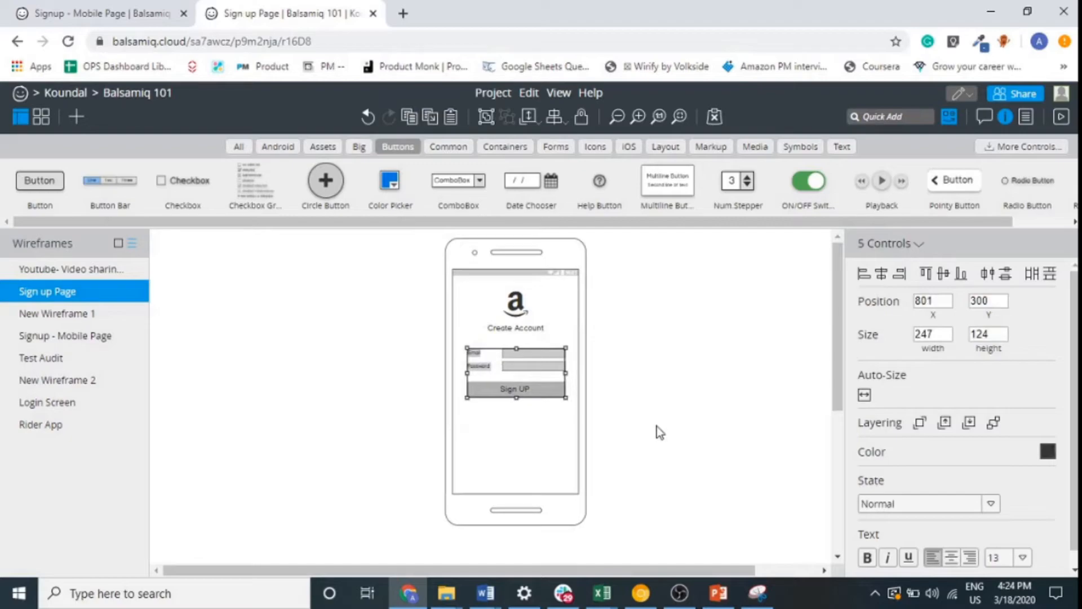
left_click(657, 426)
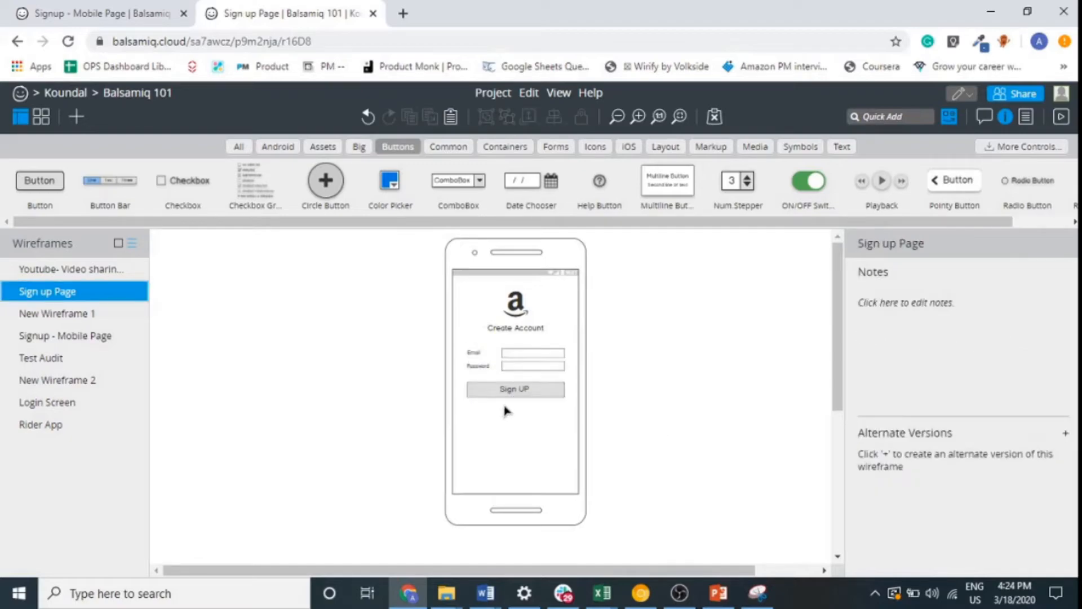
left_click(543, 390)
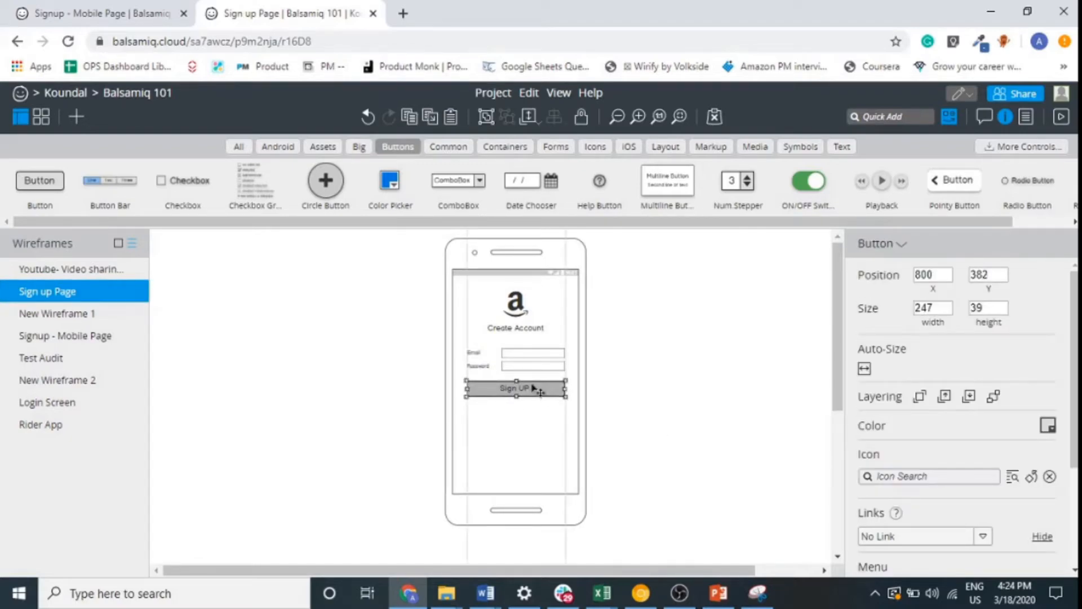
left_click(693, 338)
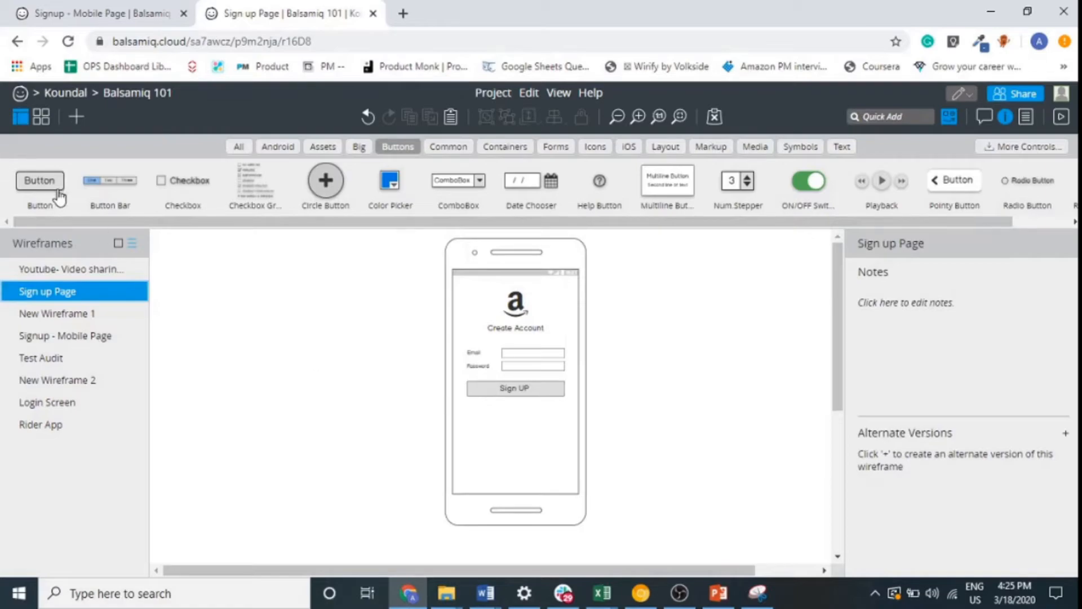
Add another Button below "Sign UP", aligned near its left edge, and set its height to 39.
left_click_drag(59, 198, 479, 427)
double_click(483, 425)
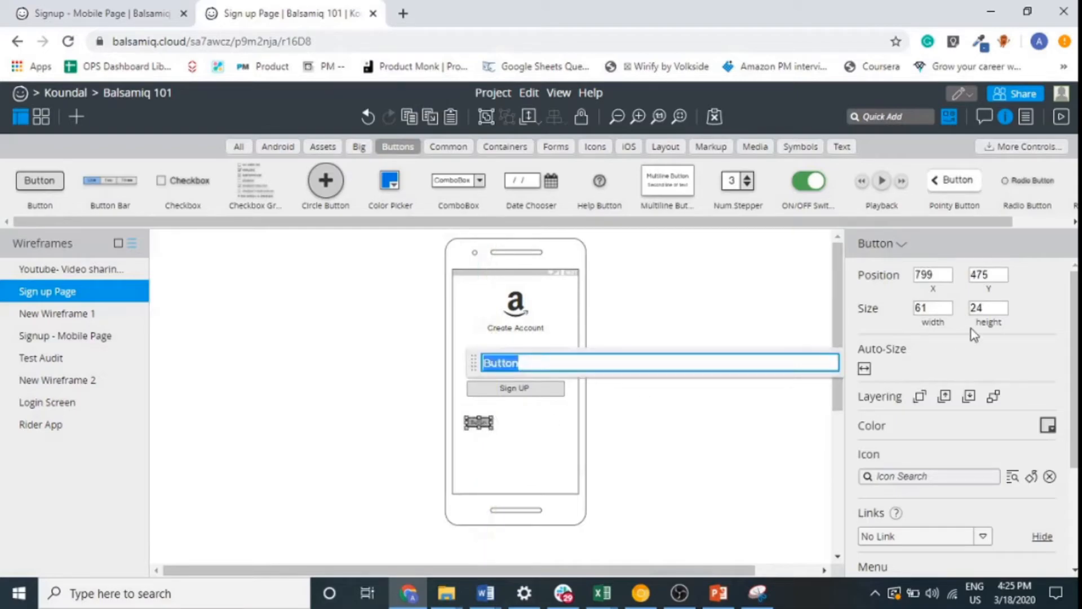
left_click(973, 335)
left_click(938, 310)
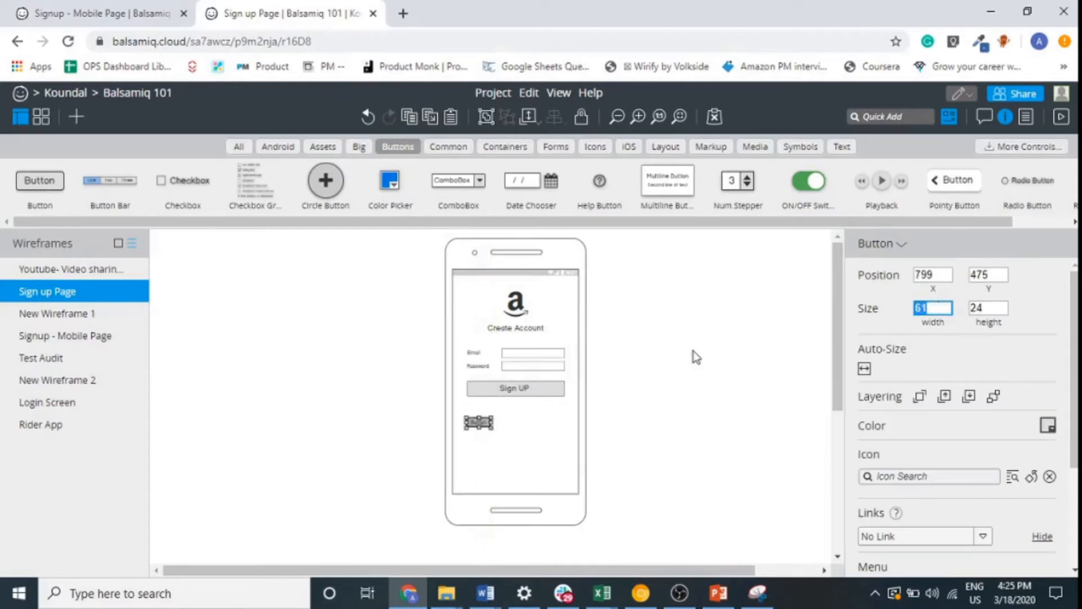
left_click(546, 389)
left_click(483, 426)
left_click(976, 309)
type("39")
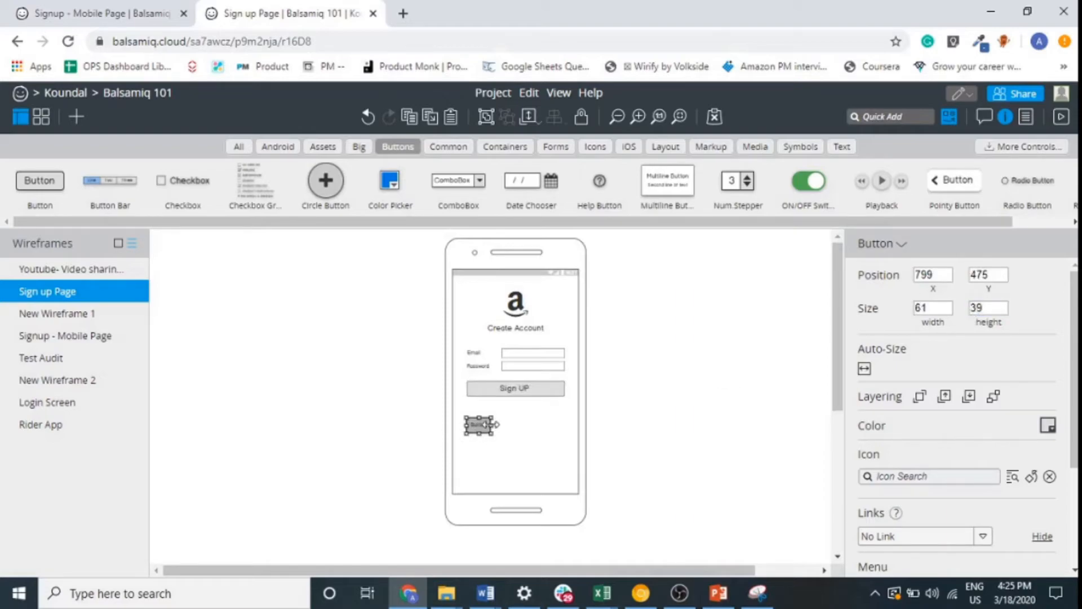
Widen the new button to 92 and place a copy of it beside it in the same row, at X 945.
left_click_drag(494, 425, 540, 432)
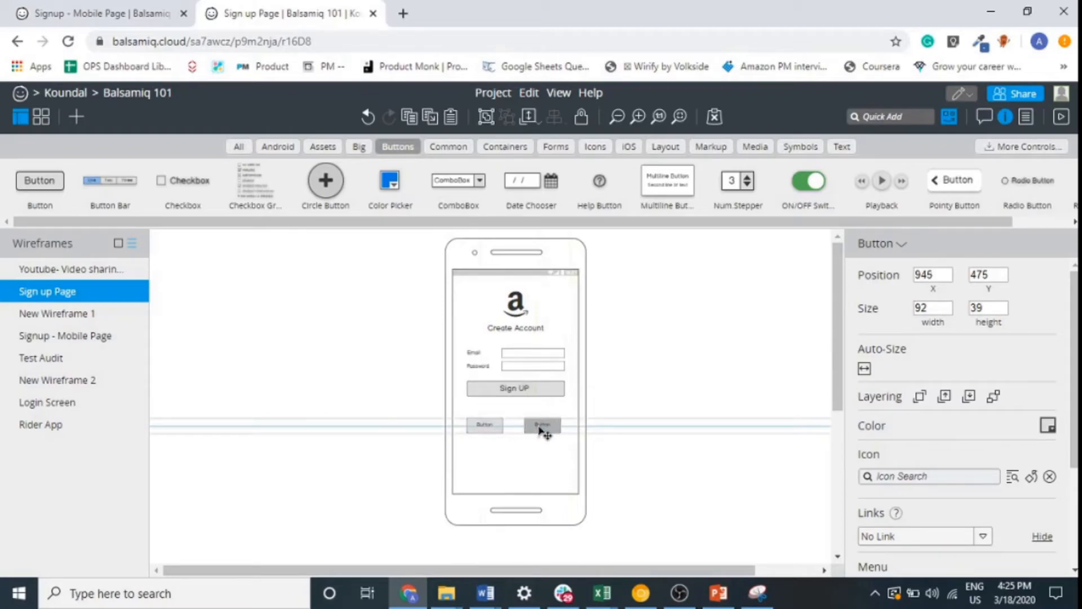
double_click(540, 432)
left_click(540, 431)
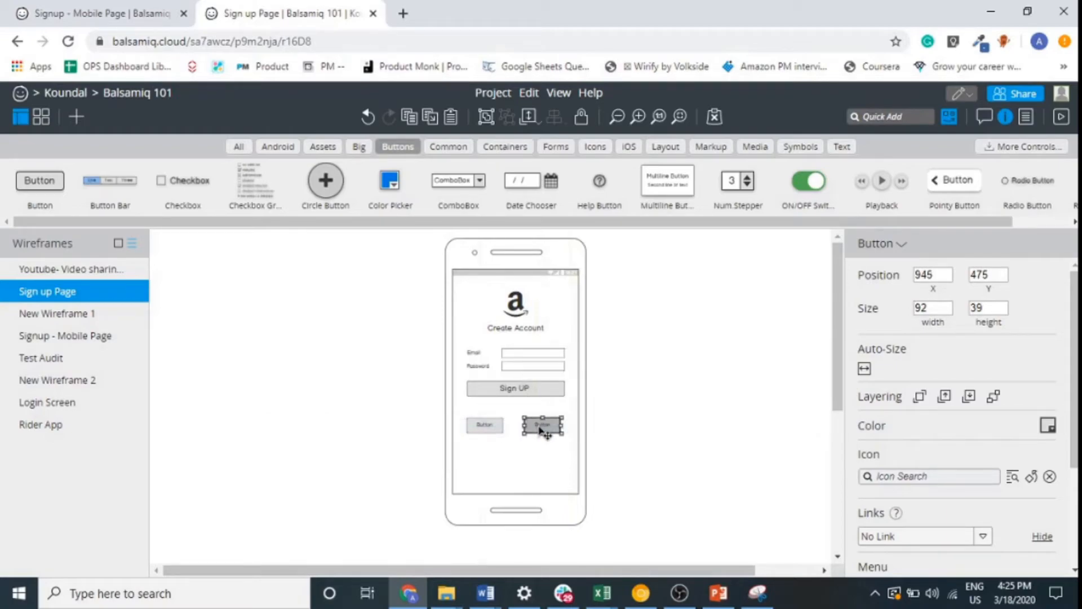
Clear the label text of both small buttons below "Sign UP".
double_click(540, 431)
key("BackSpace")
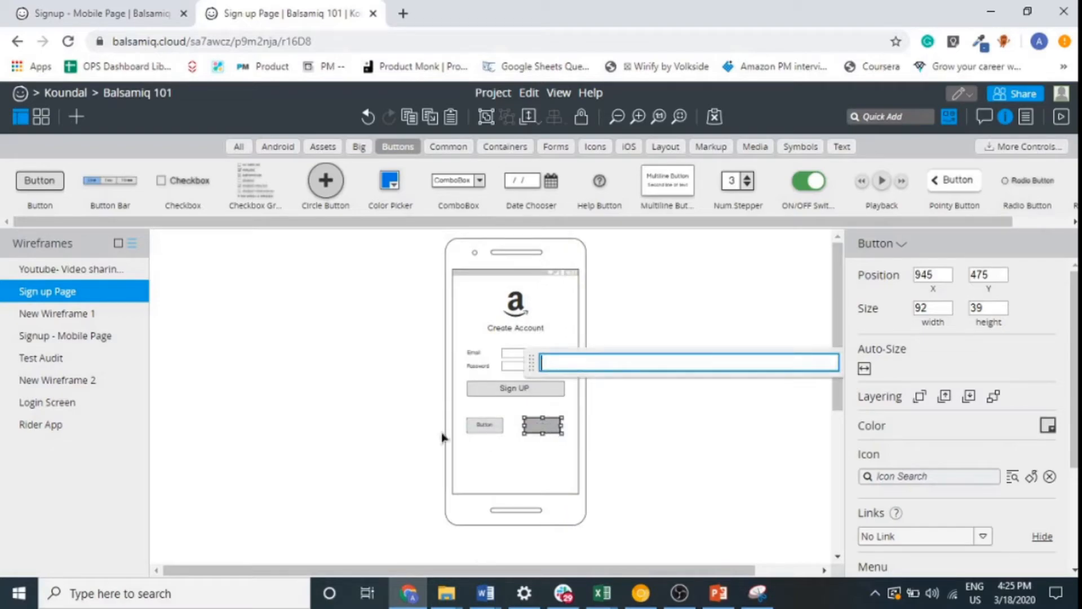
double_click(494, 428)
key("BackSpace")
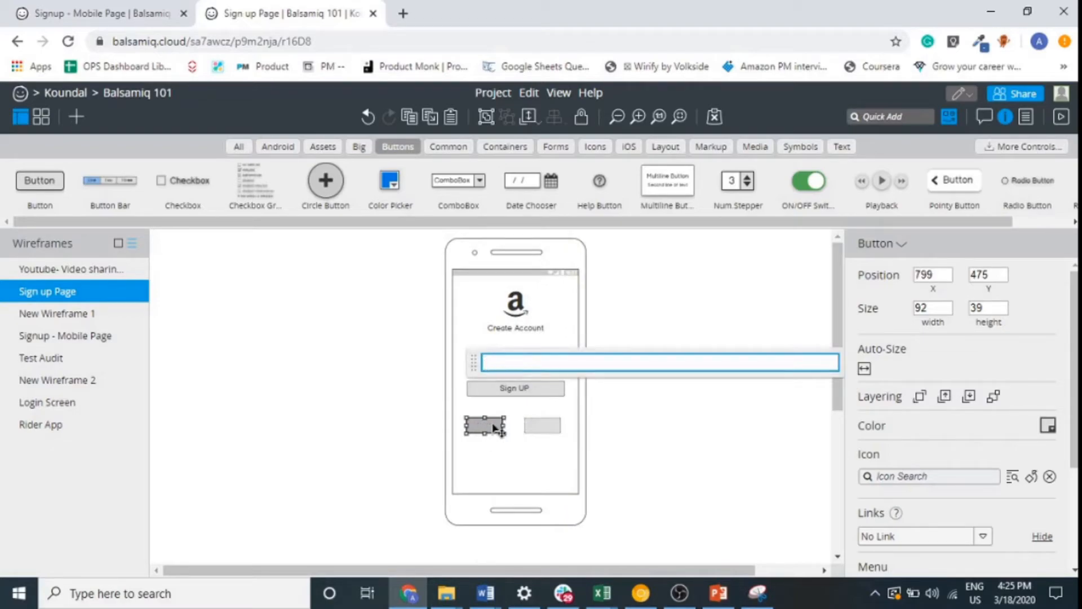
left_click(770, 437)
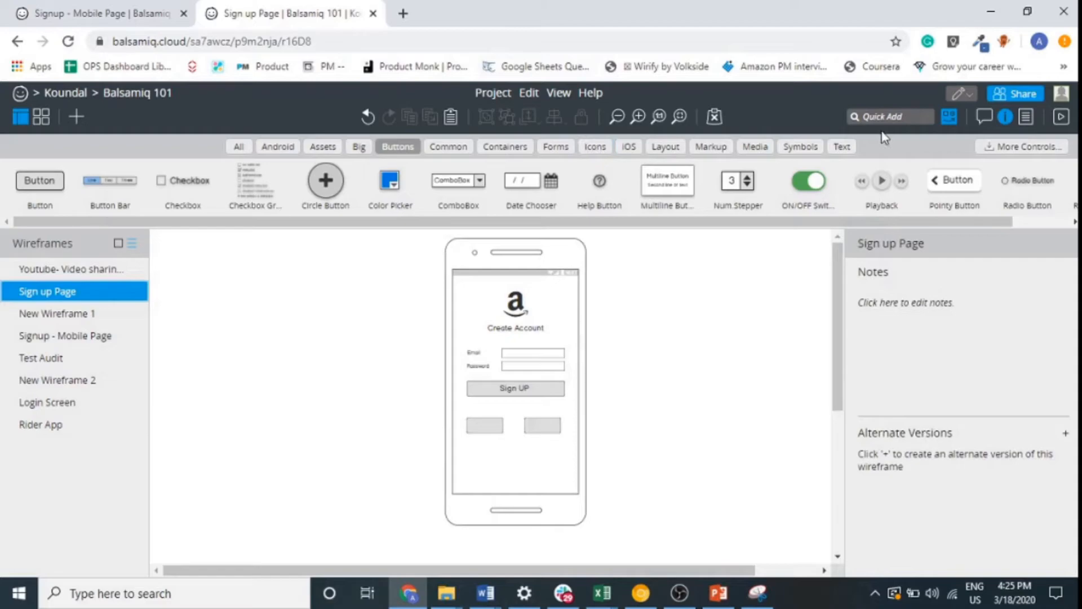
Search the available controls for "Fb".
left_click(884, 117)
type("Fb")
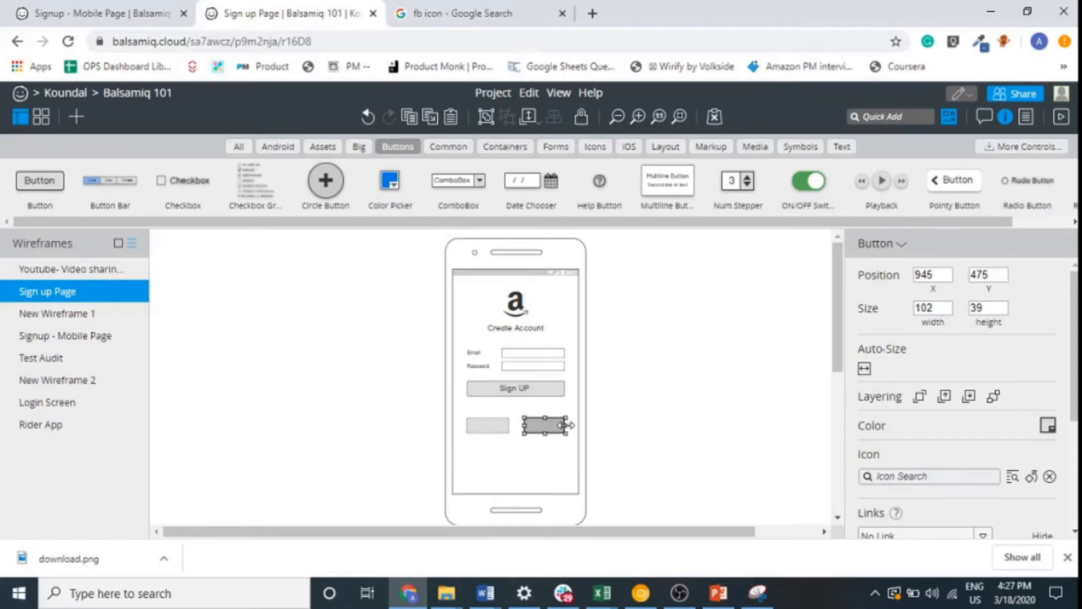
left_click(501, 430)
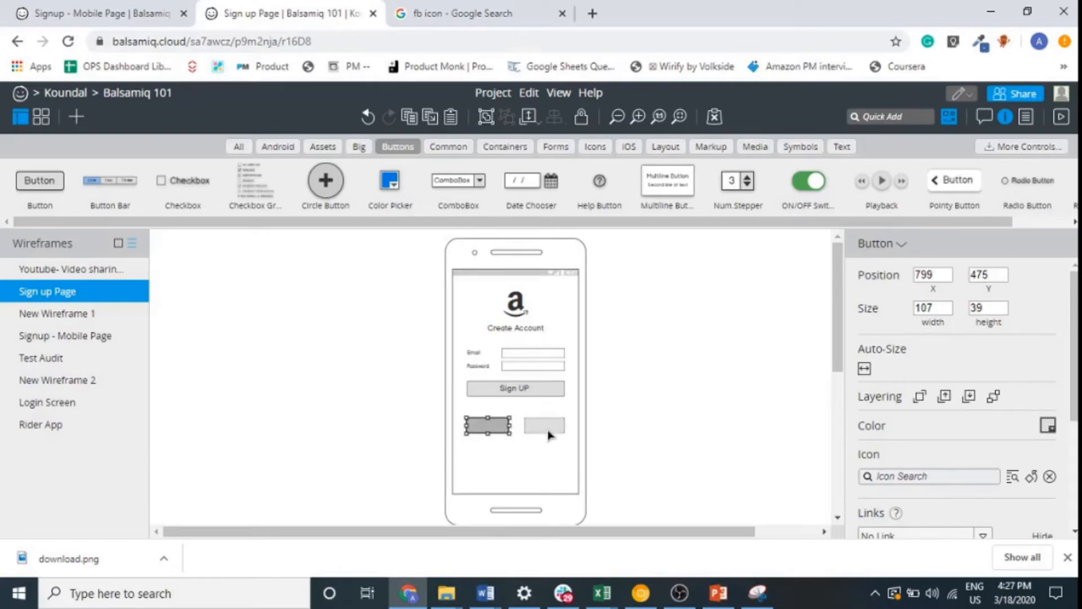
left_click(550, 435)
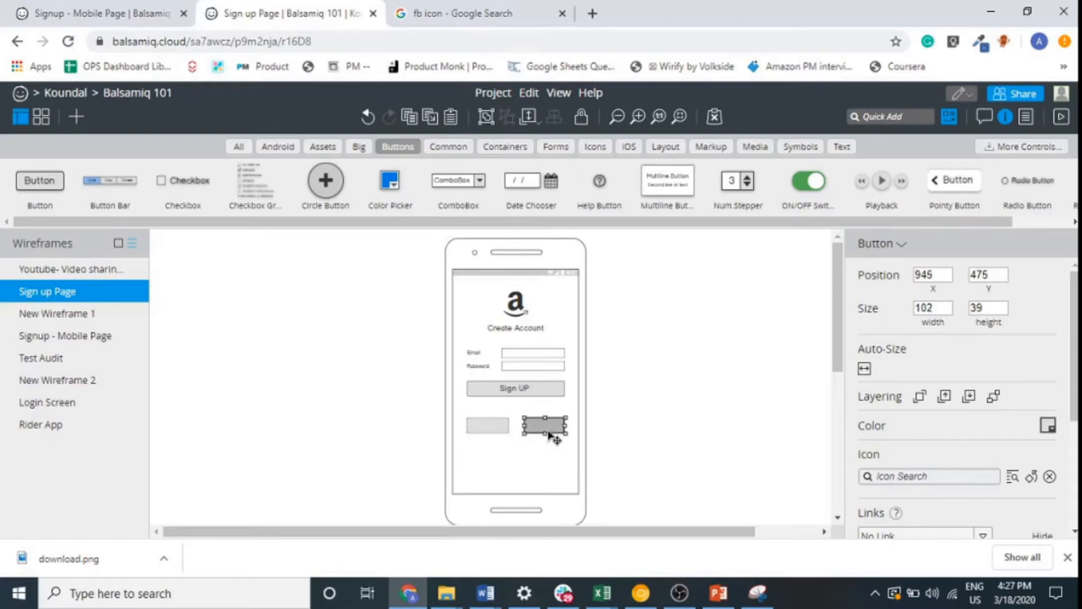
left_click_drag(550, 435, 729, 233)
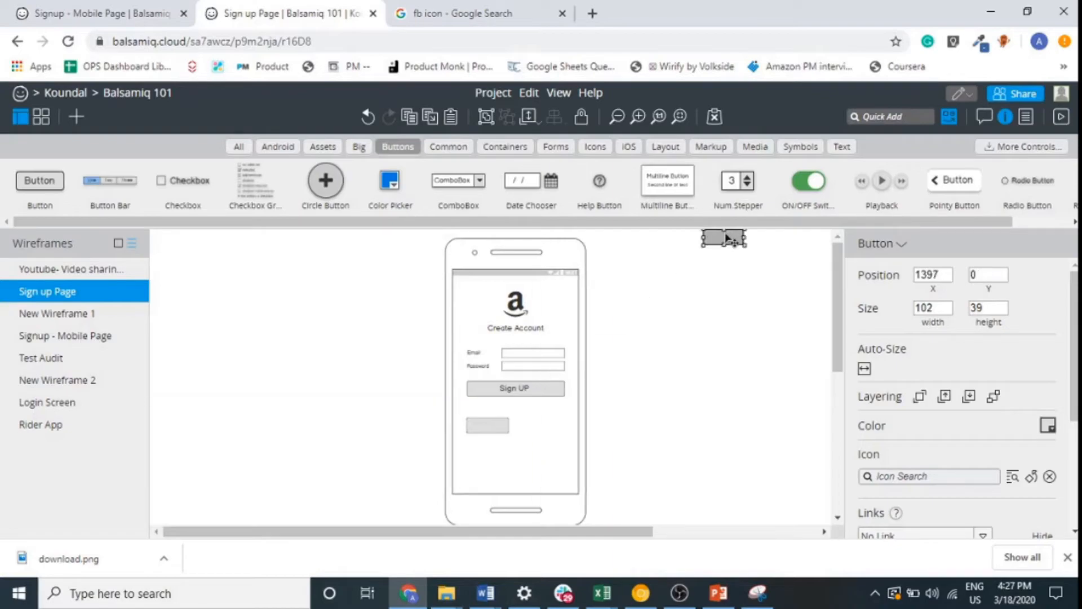
key("ctrl+z")
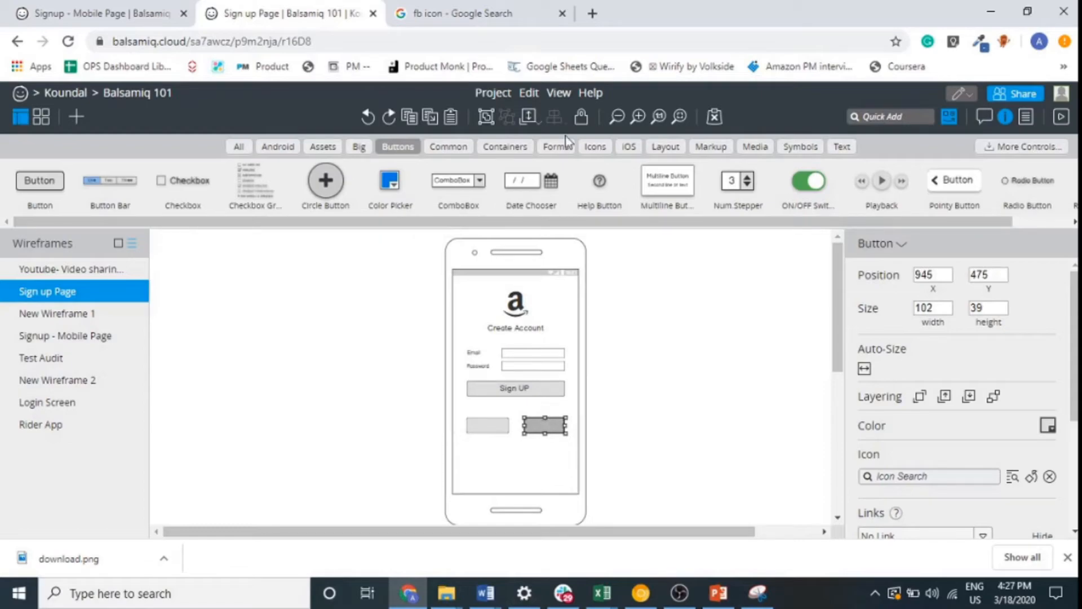
Look through the Icons category and check the "fb icon" image search results in the browser.
left_click(595, 148)
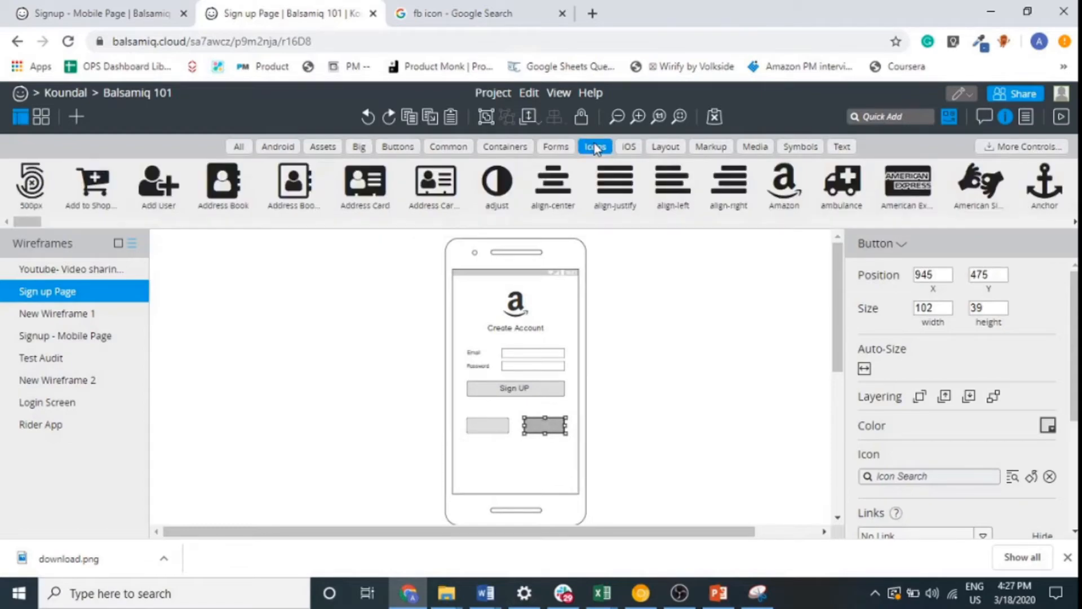
left_click(882, 115)
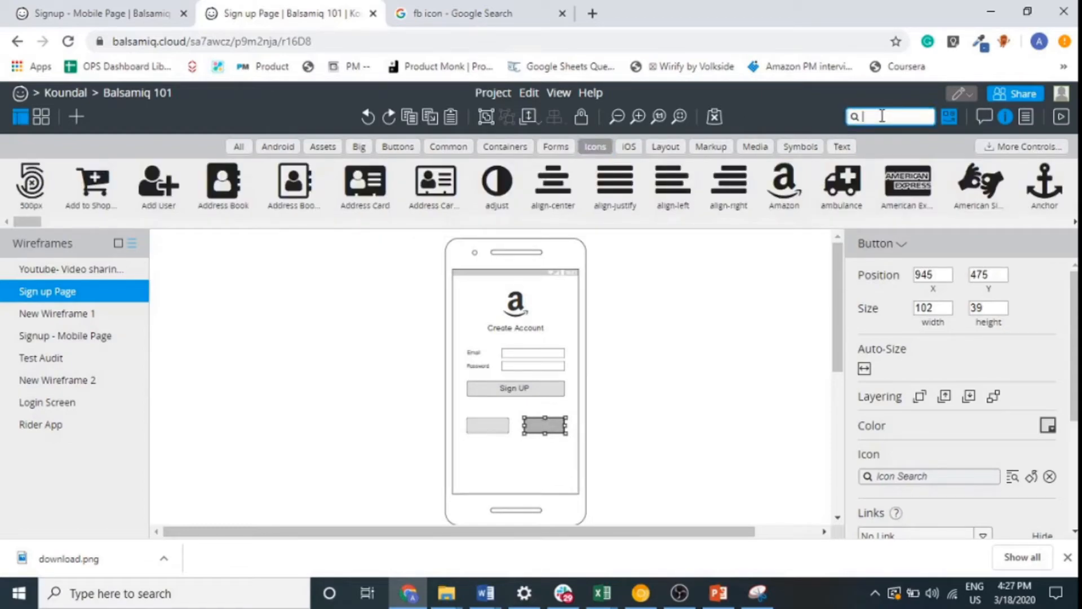
left_click(478, 8)
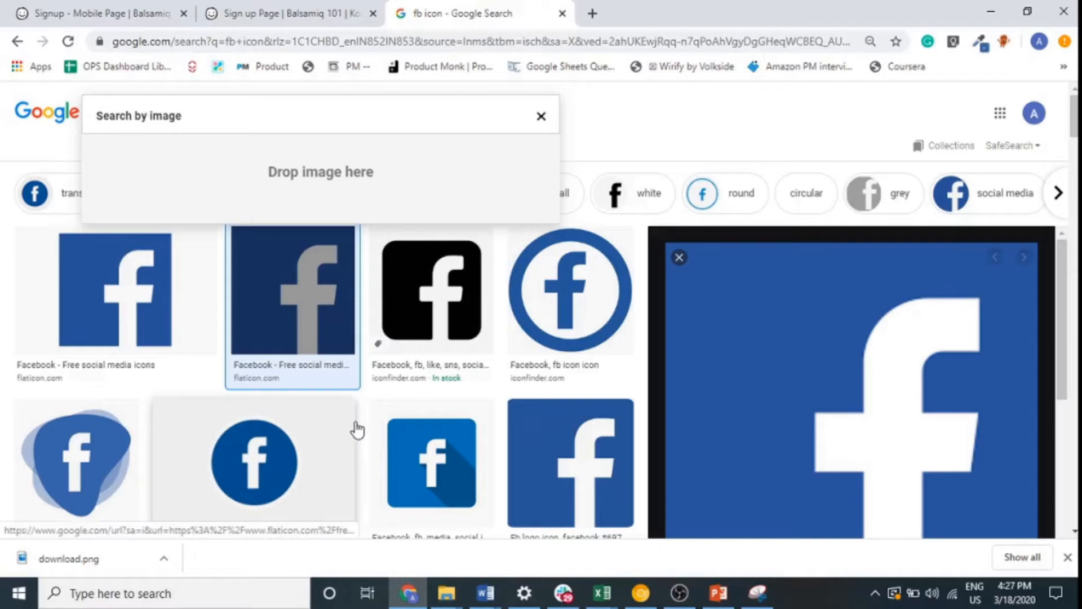
Import the "Fb icon" file from the Image folder into the Sign up Page wireframe.
left_click(452, 602)
left_click(508, 544)
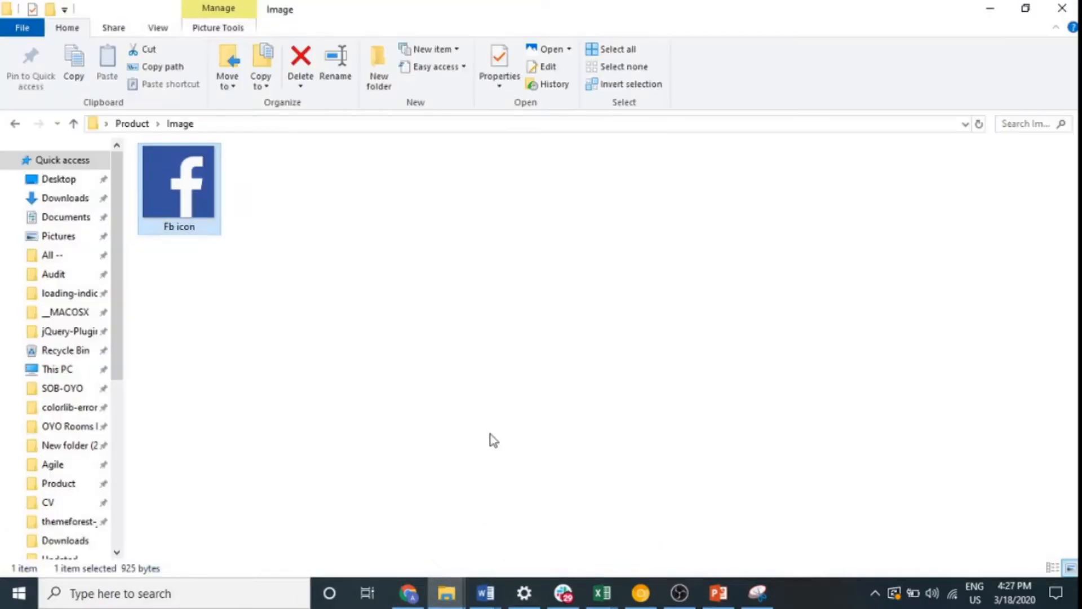
left_click_drag(205, 173, 227, 389)
left_click(227, 389)
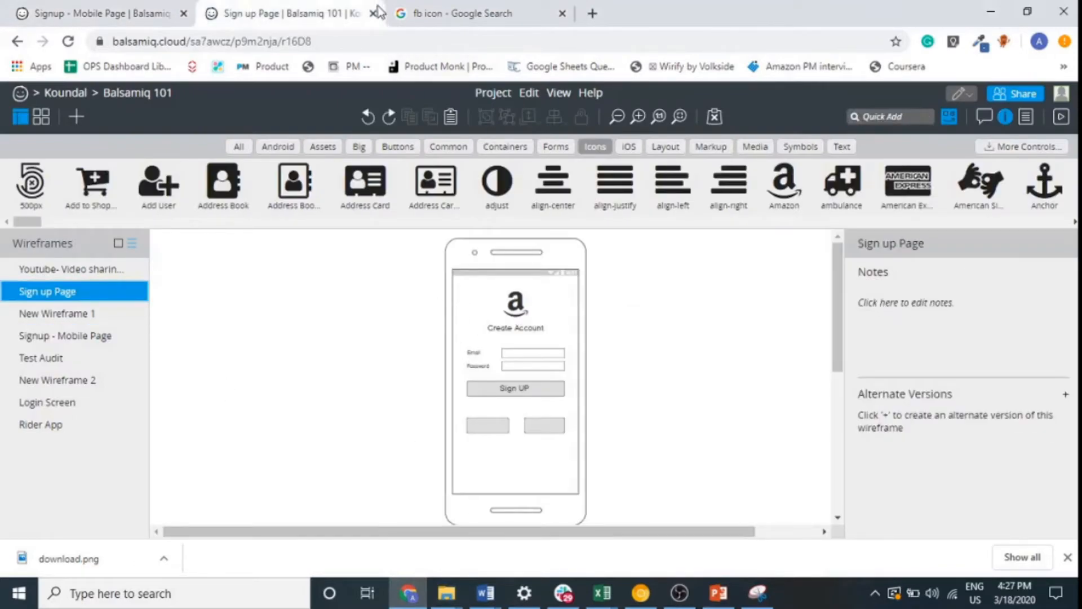
mouse_move(446, 593)
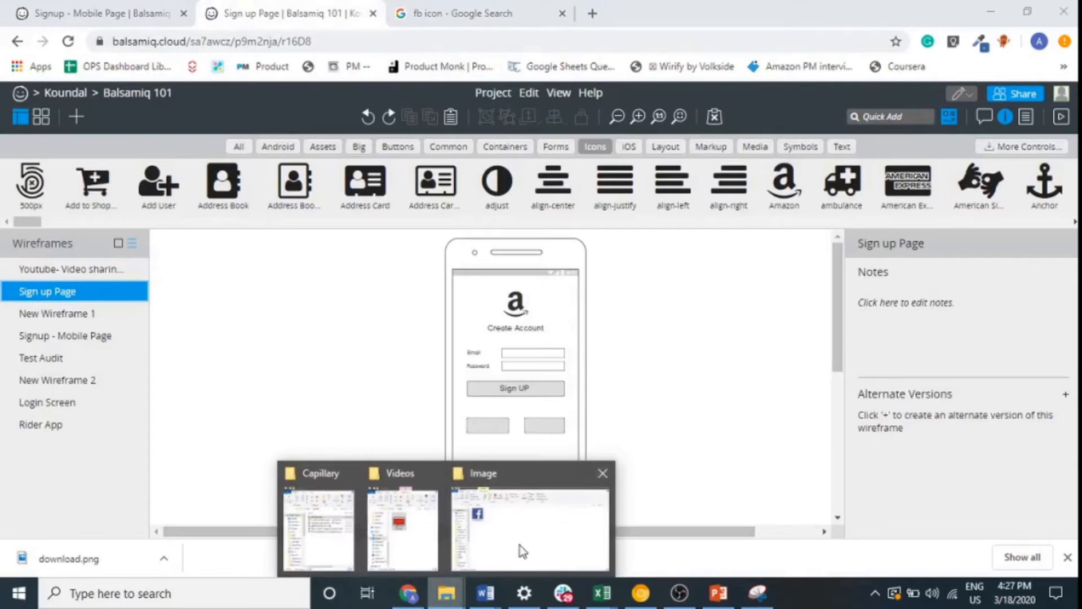
left_click(554, 543)
left_click_drag(202, 189, 565, 364)
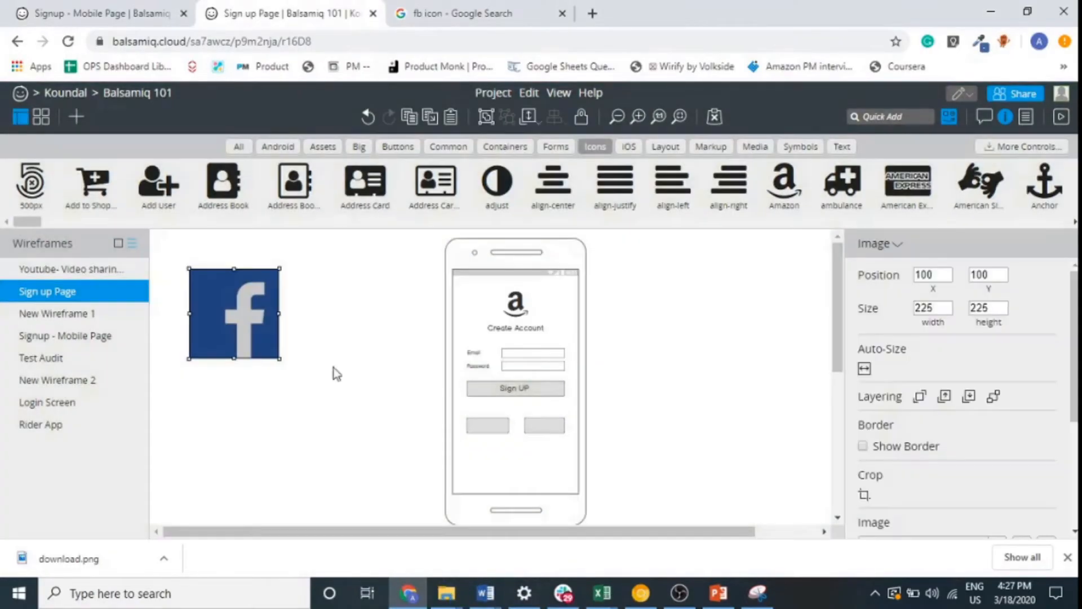
left_click(278, 267)
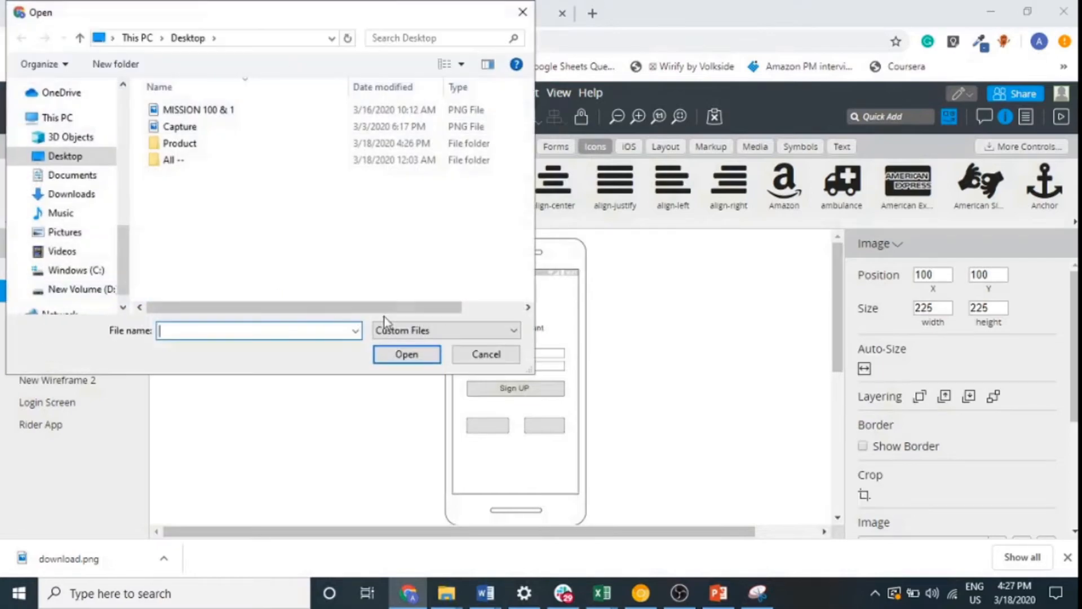
left_click(484, 354)
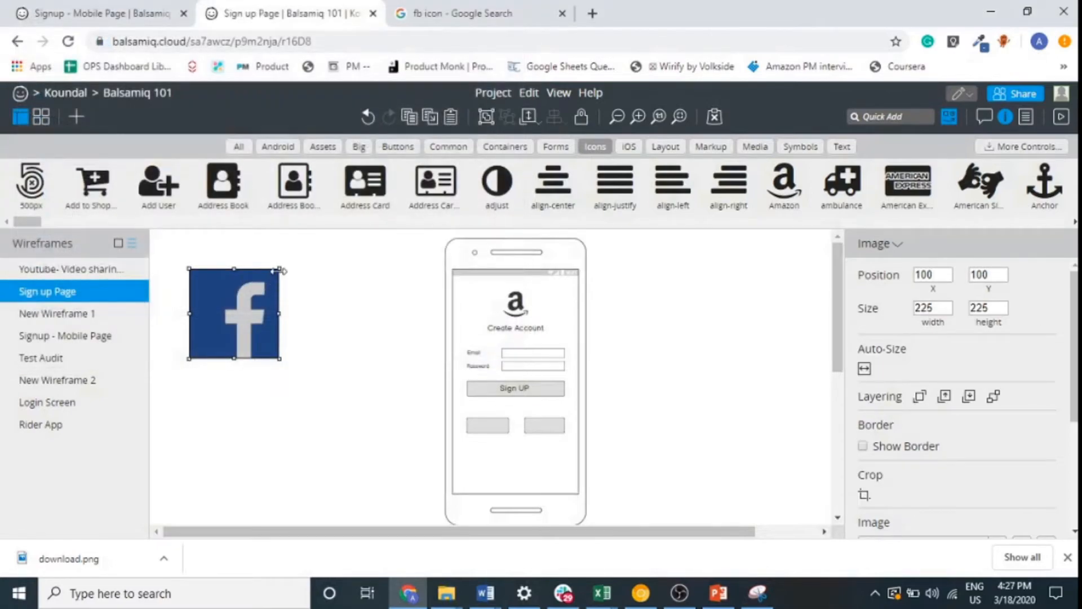
left_click_drag(278, 268, 208, 342)
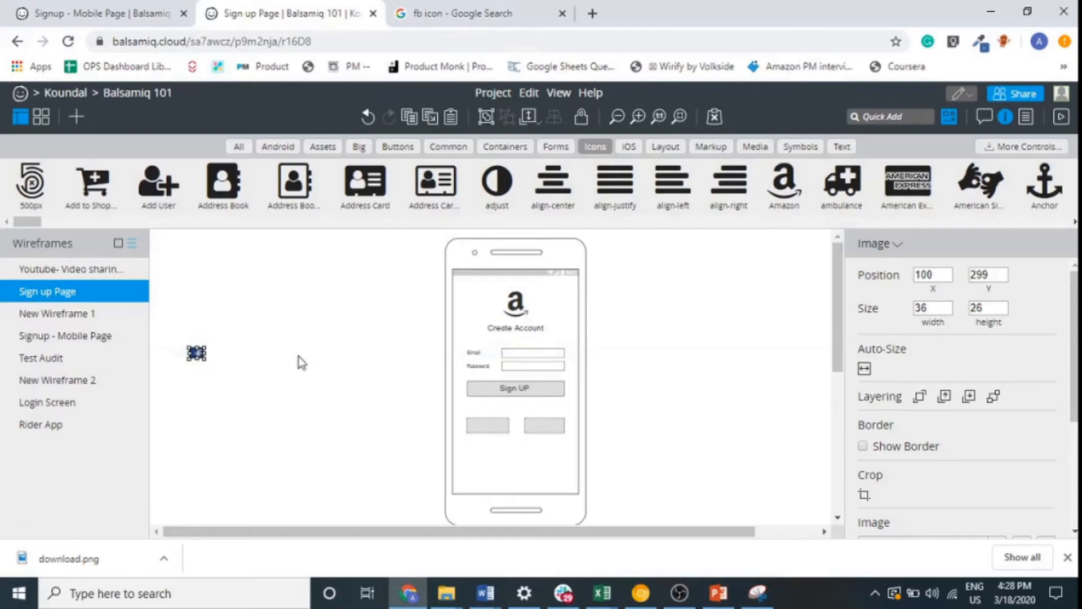
key("ctrl+z")
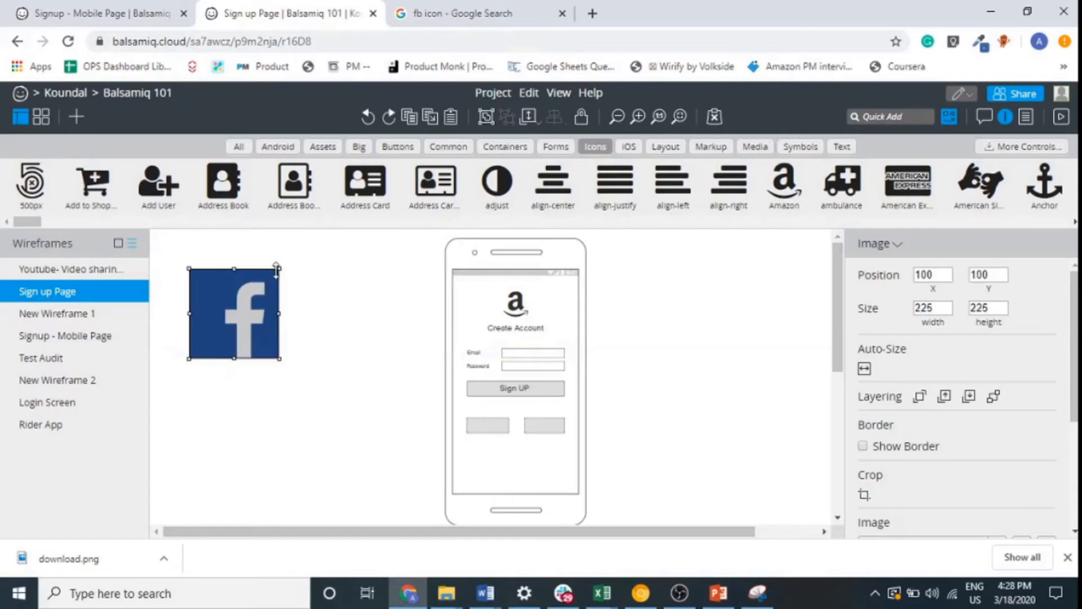
Place the Facebook image on the left blank button and set its size to 25 by 25.
left_click_drag(271, 276, 496, 432)
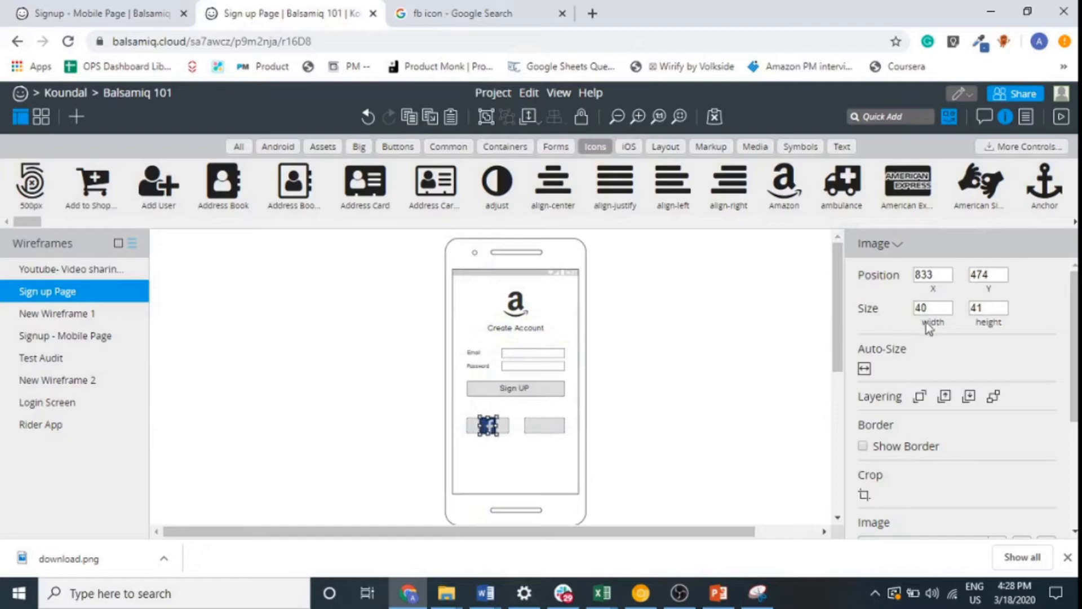
left_click(971, 307)
left_click(948, 307)
type("25")
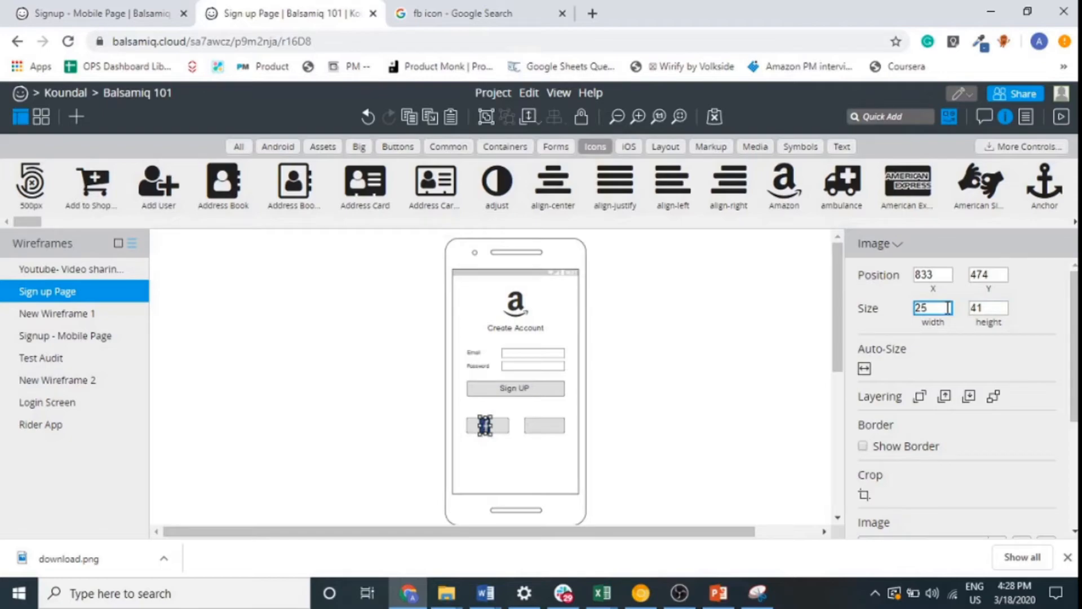
key("Tab")
type("25")
key("Return")
Nudge the Facebook image down to Y 481 so it sits vertically centred in its button.
key("Down")
key("Down")
key("Down")
key("Down")
key("Down")
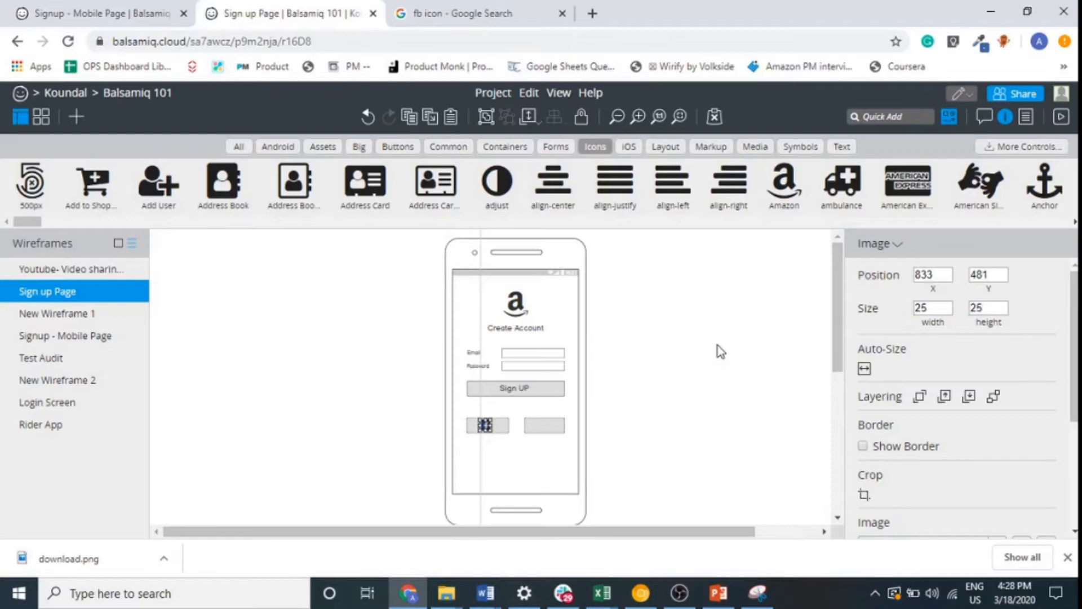
left_click(673, 445)
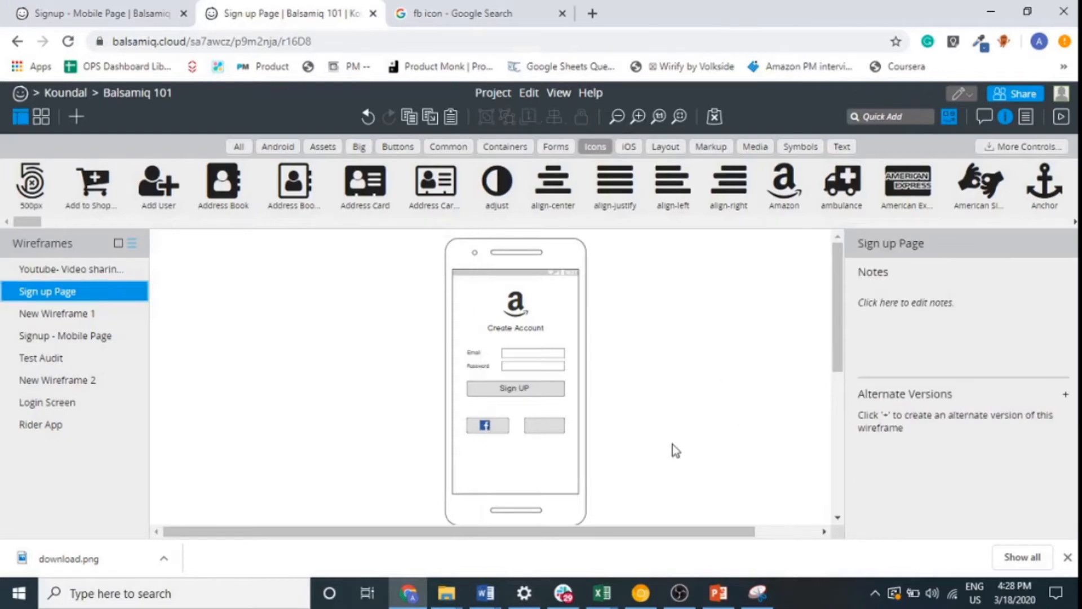
left_click(485, 432)
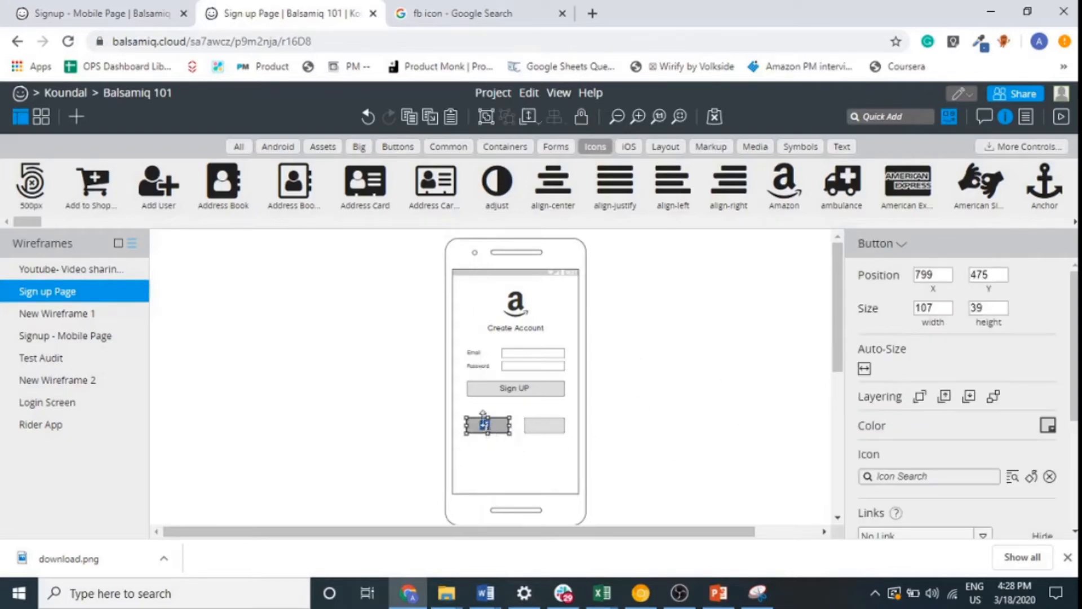
left_click(709, 347)
Look up the imported "Fb icon" asset by searching the available controls for "fb".
left_click(908, 117)
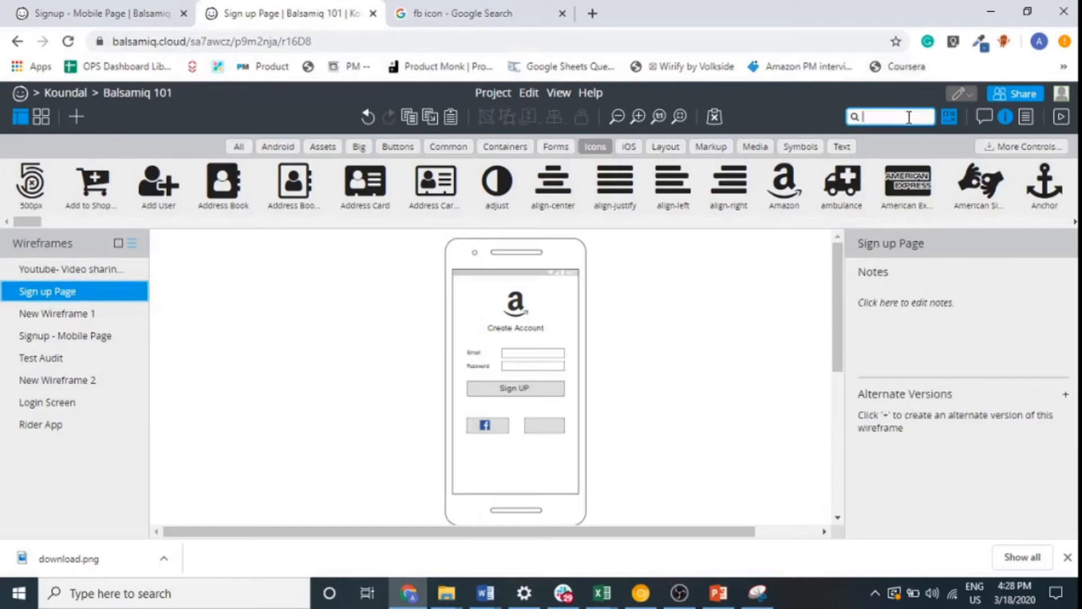
type("fb")
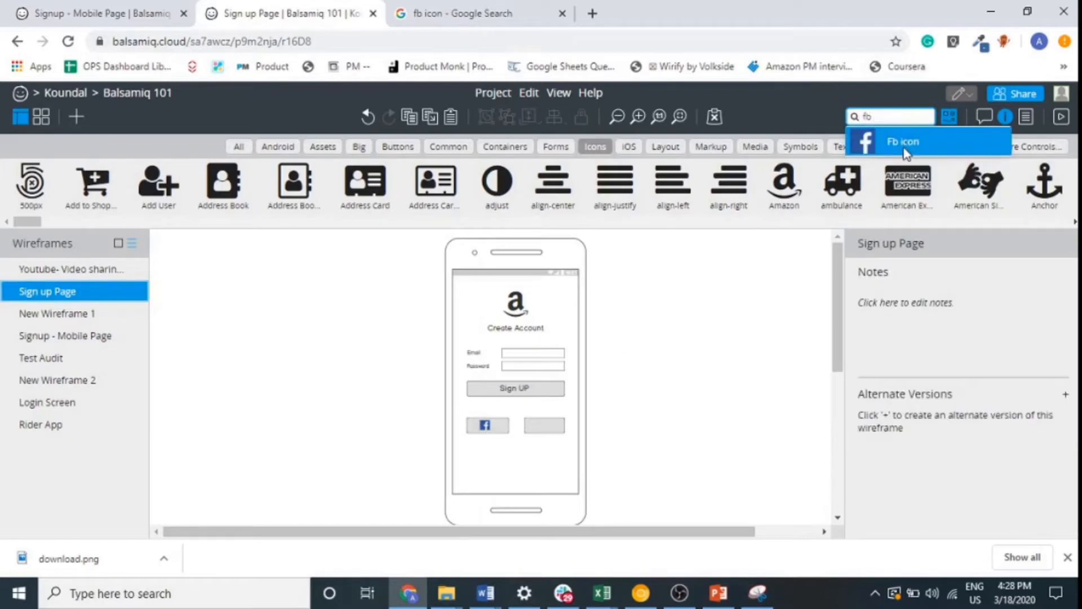
left_click(903, 147)
left_click(879, 117)
Shift the Facebook image slightly right to centre it horizontally in its button.
left_click(486, 427)
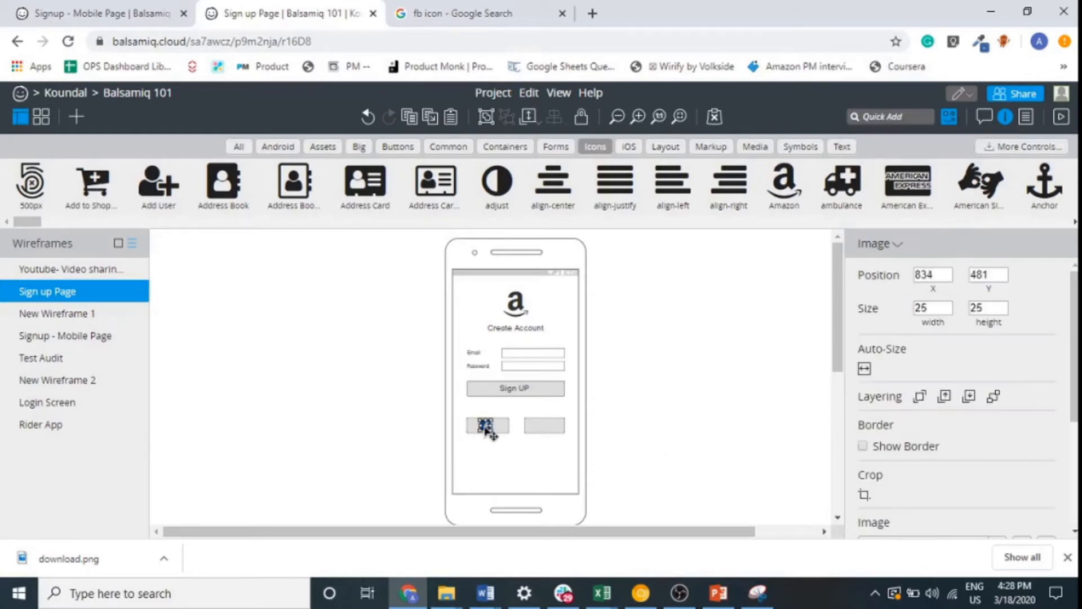
left_click_drag(485, 429, 487, 429)
left_click(760, 467)
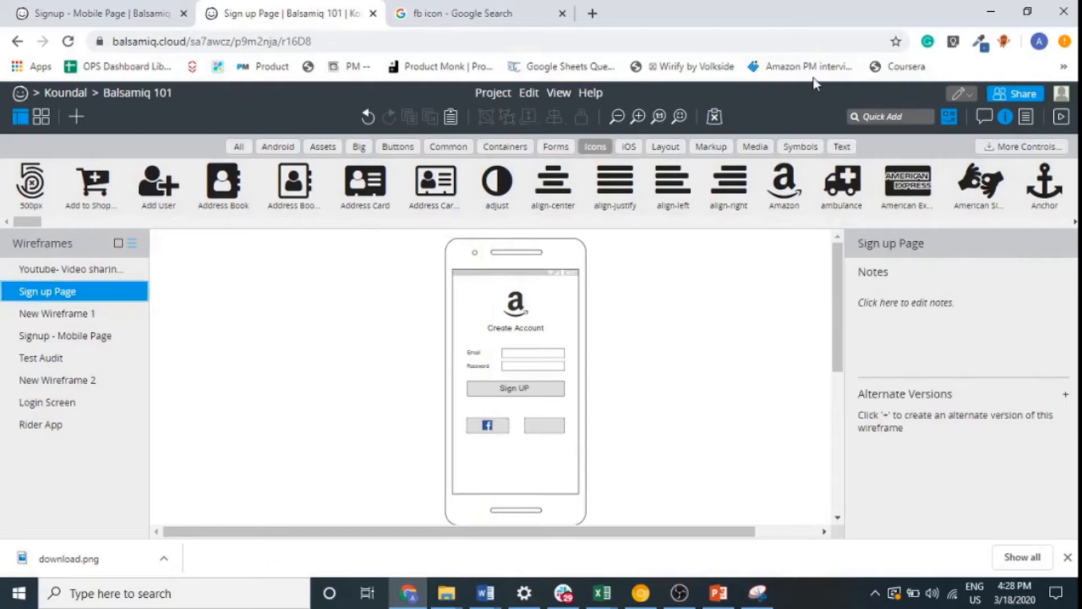
Search the available controls for "mail" and add the Envelope icon to the wireframe.
left_click(907, 118)
type("mail")
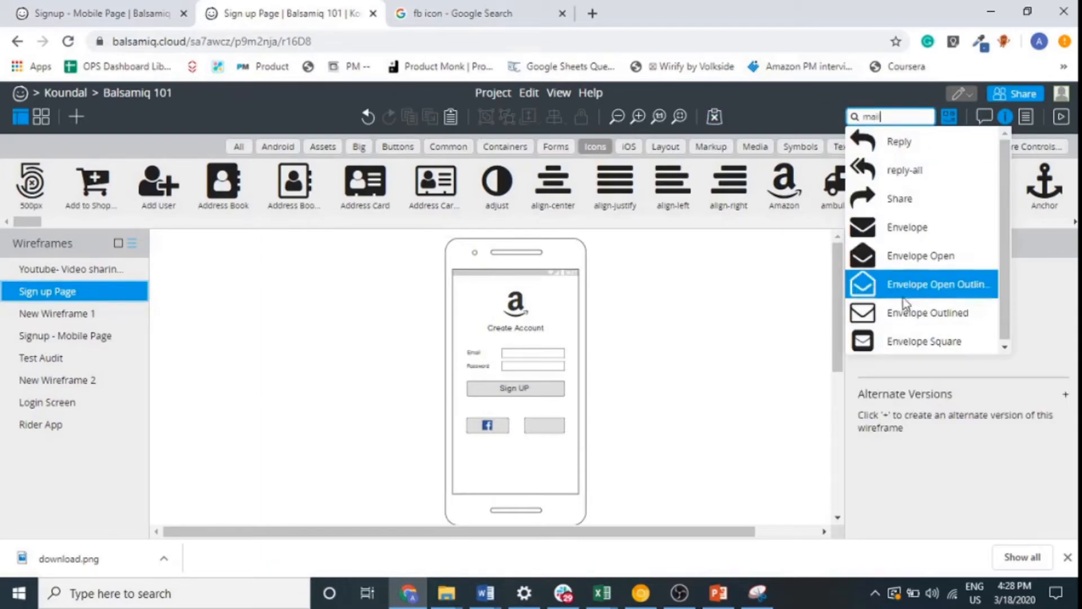
left_click(910, 222)
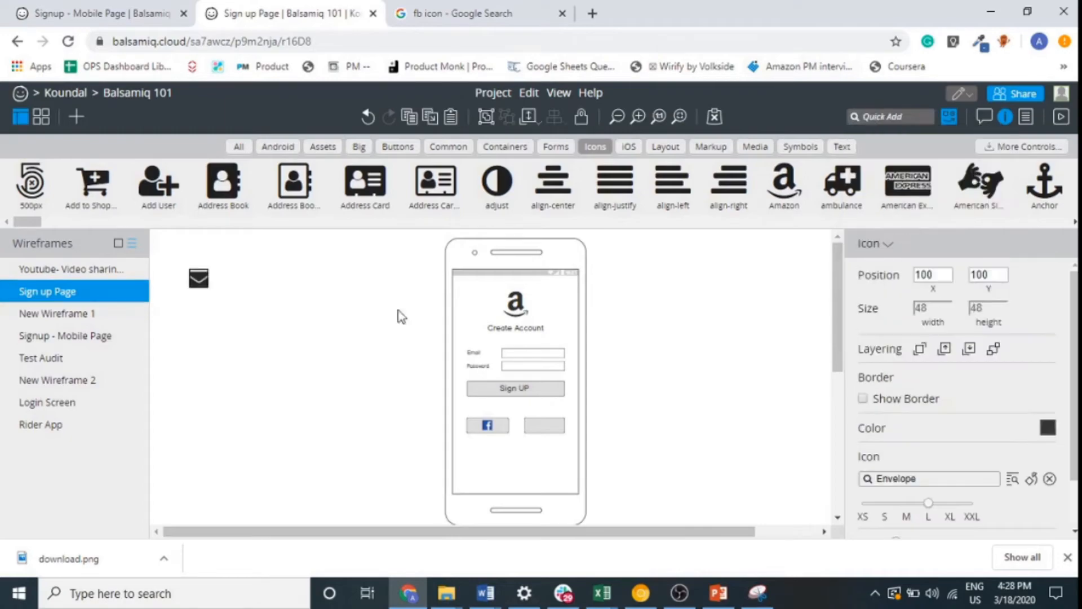
Browse the full icon library for the placed Envelope icon and set its icon size to S.
double_click(197, 281)
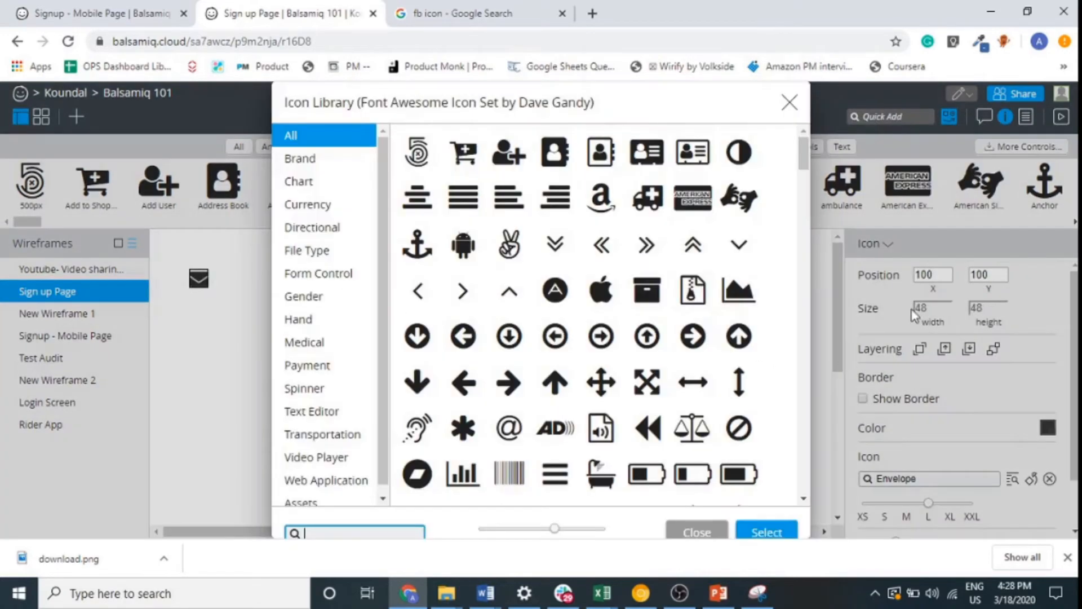
scroll(532, 499, "down", 5)
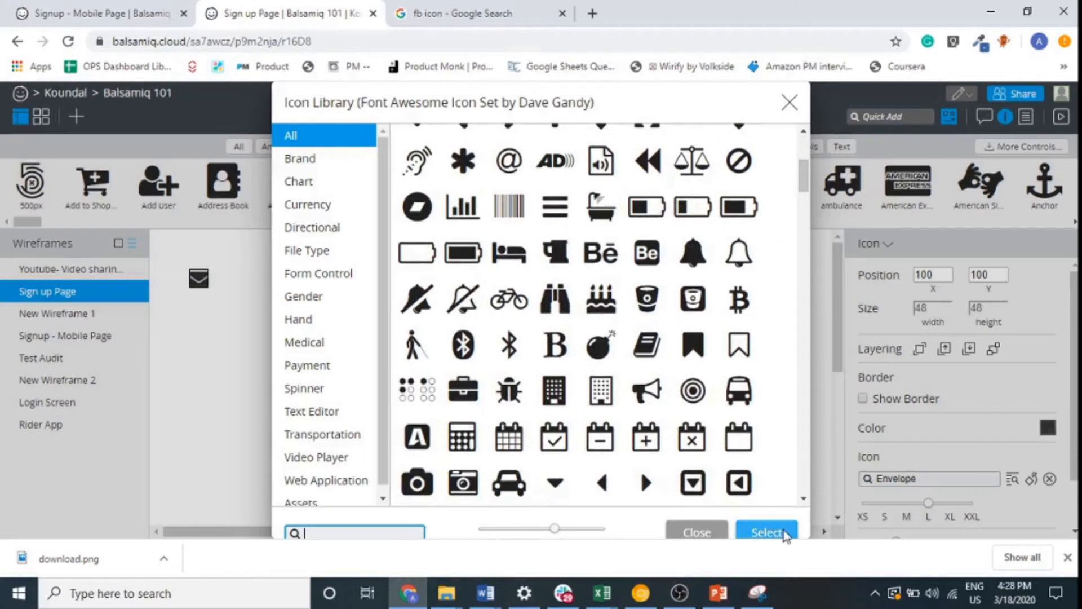
left_click(545, 529)
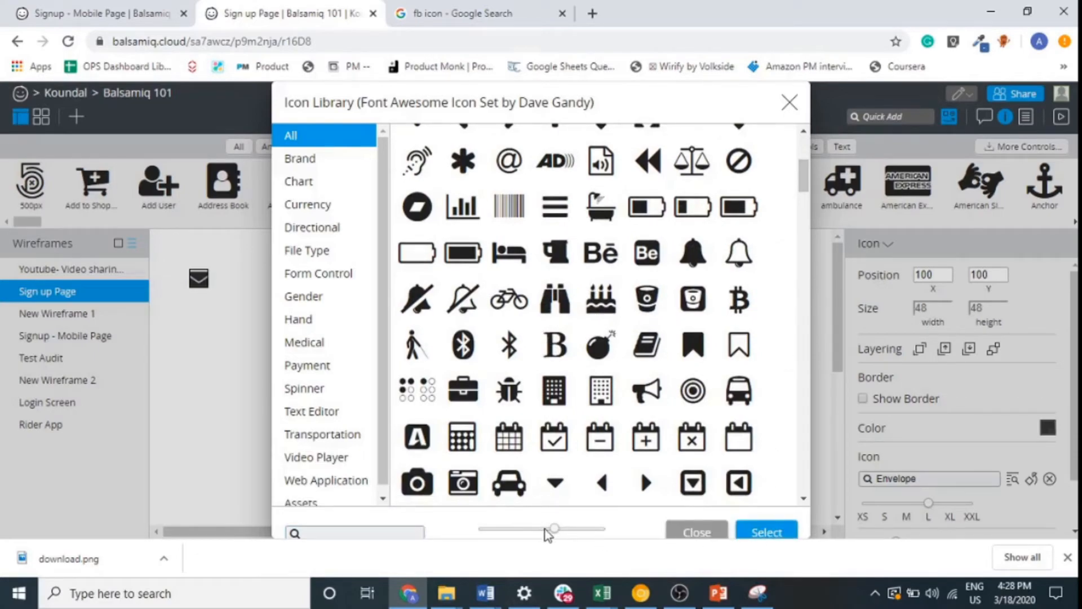
scroll(789, 438, "down", 5)
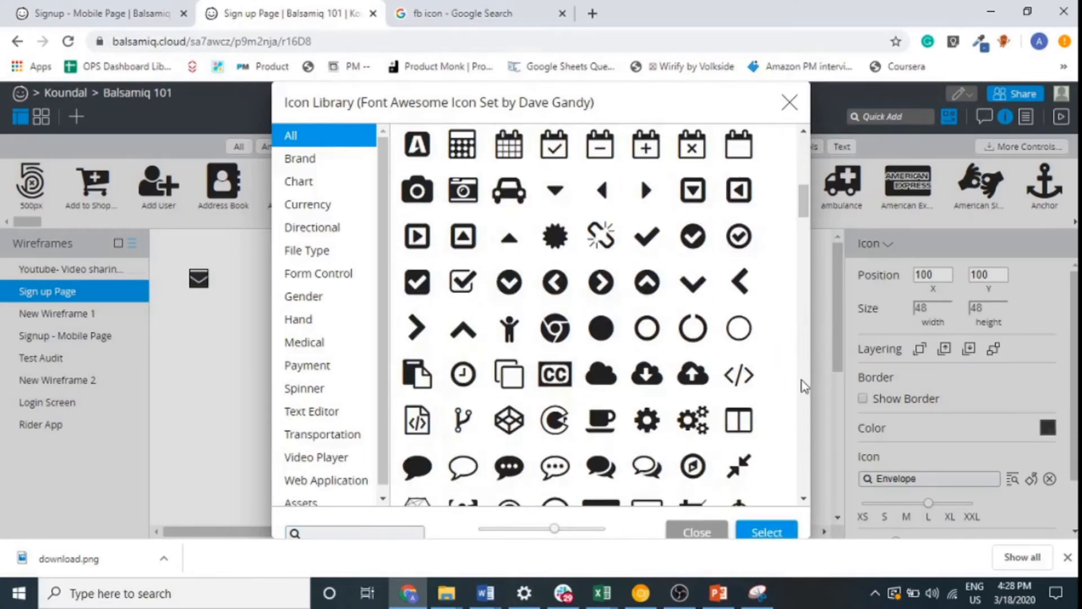
left_click_drag(805, 199, 805, 476)
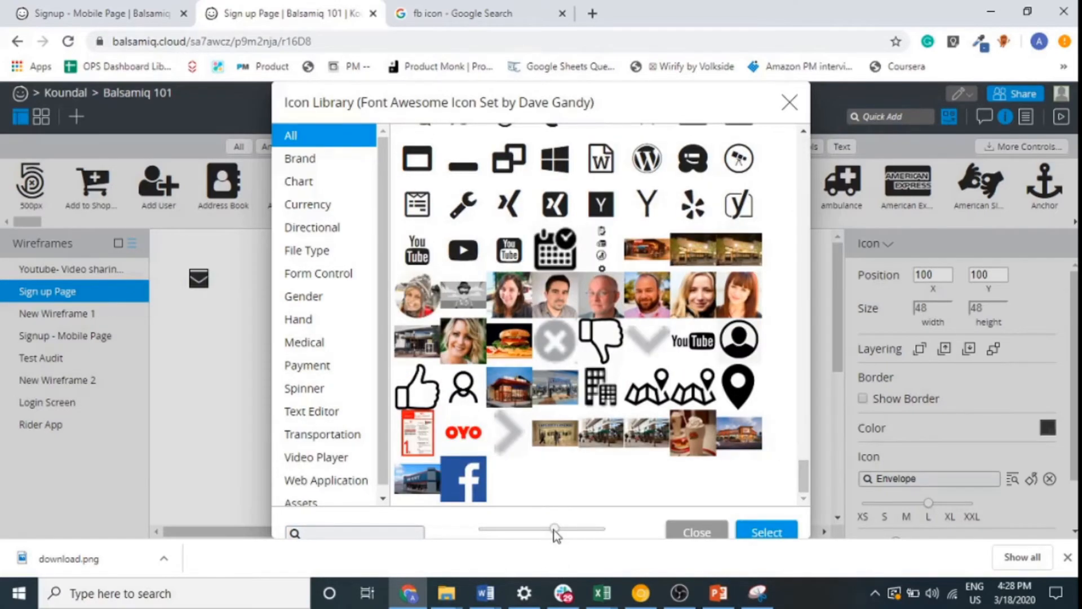
left_click_drag(555, 529, 534, 529)
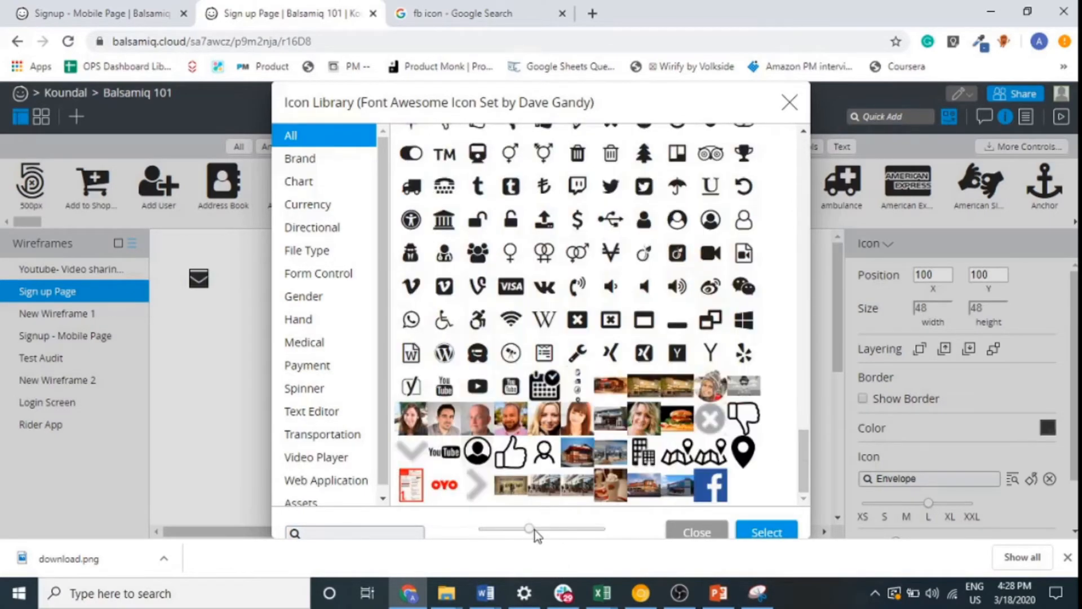
left_click(1068, 557)
left_click(507, 547)
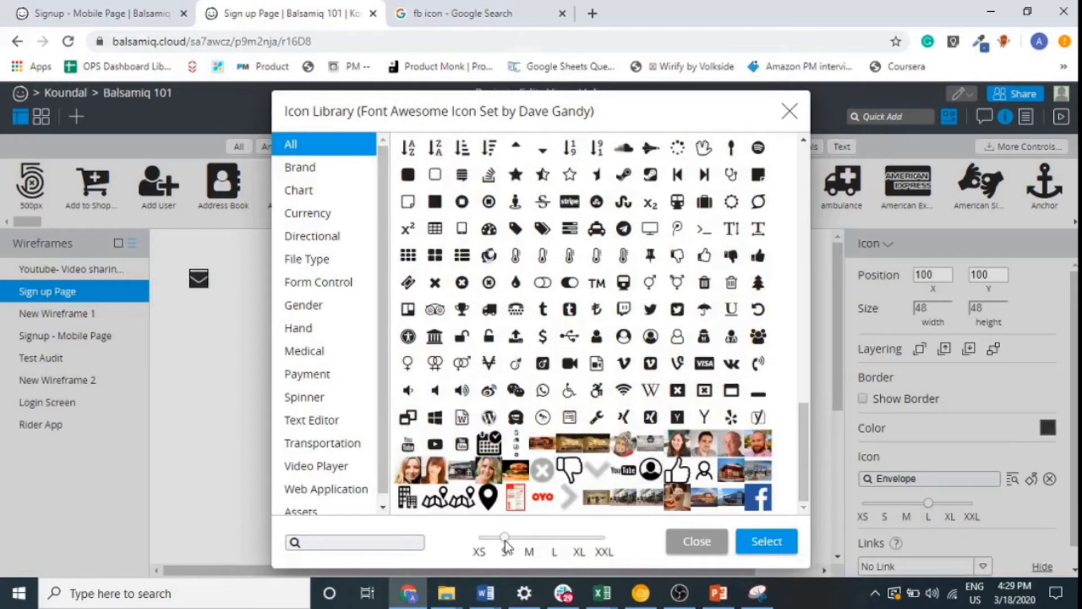
Filter the icon library by "mai" and apply the solid envelope icon.
left_click(353, 541)
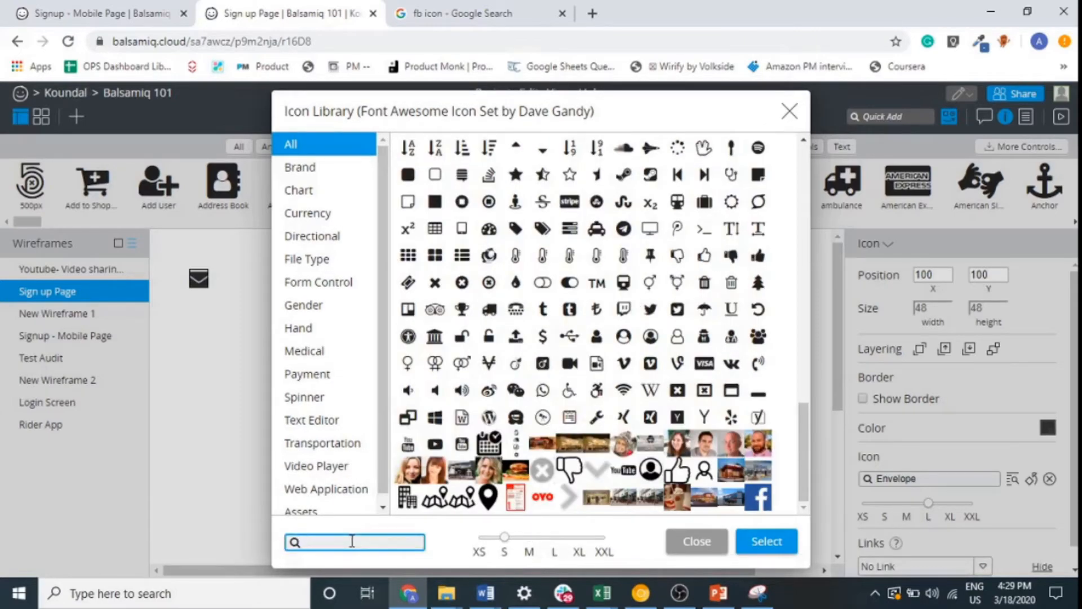
type("mai")
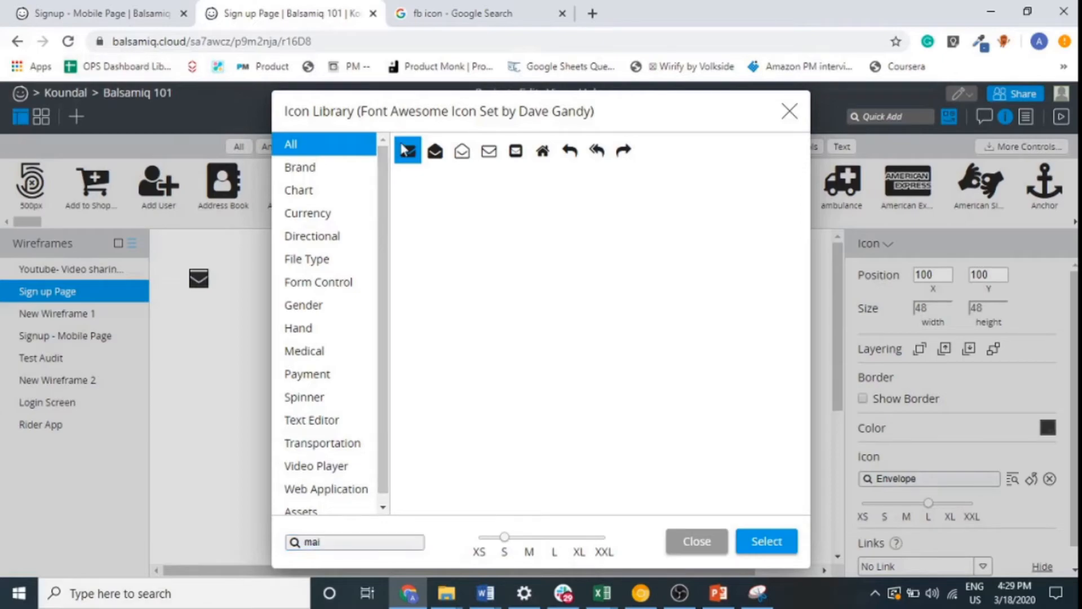
left_click(767, 538)
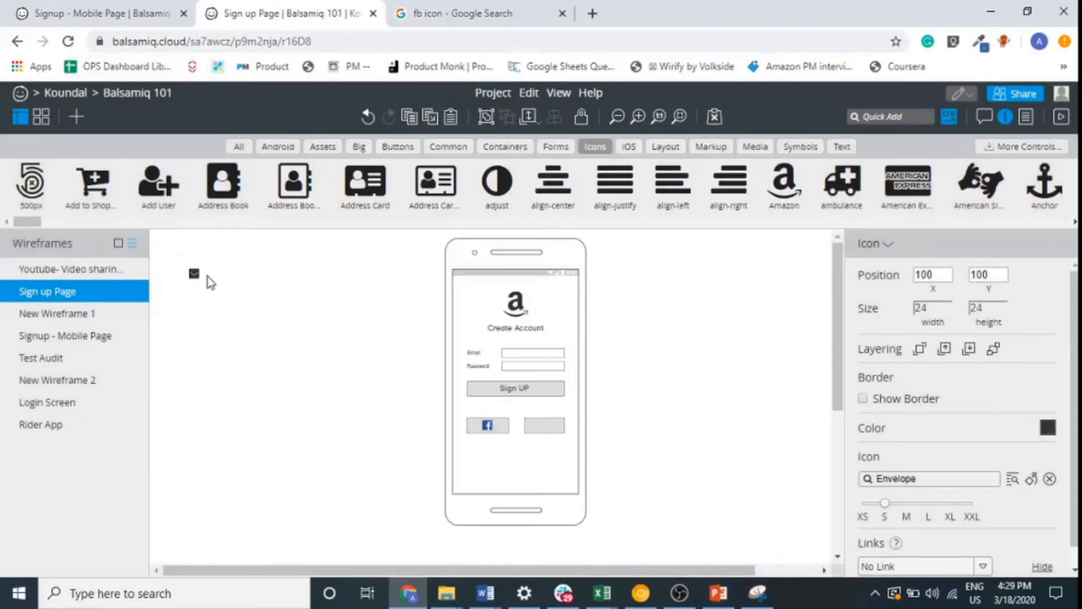
Move the envelope icon into the centre of the empty button beside the Facebook button, at about X 984, Y 482.
left_click_drag(201, 279, 553, 430)
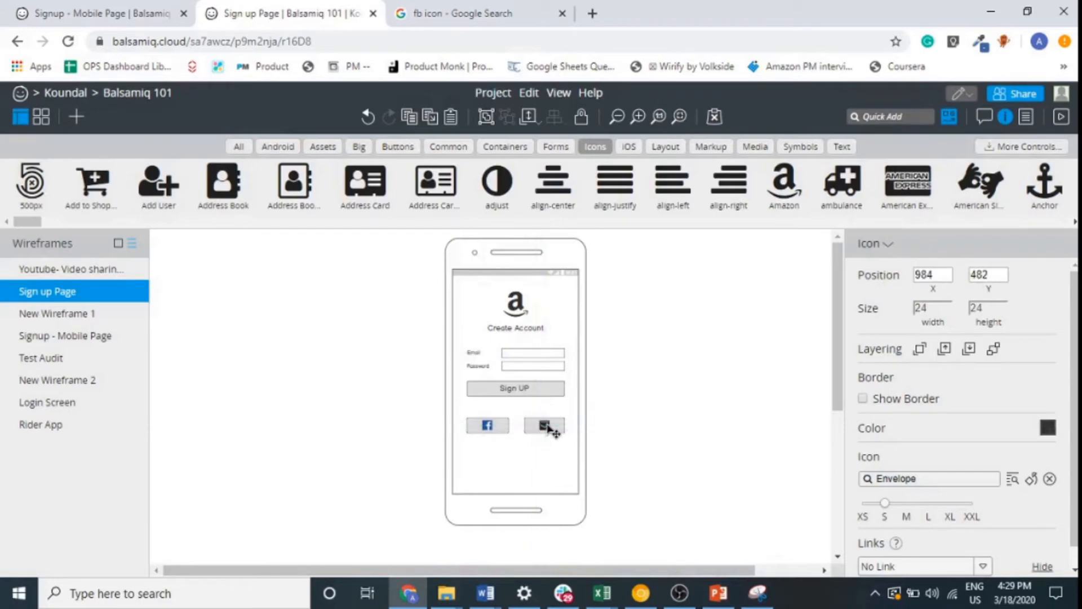
left_click(663, 443)
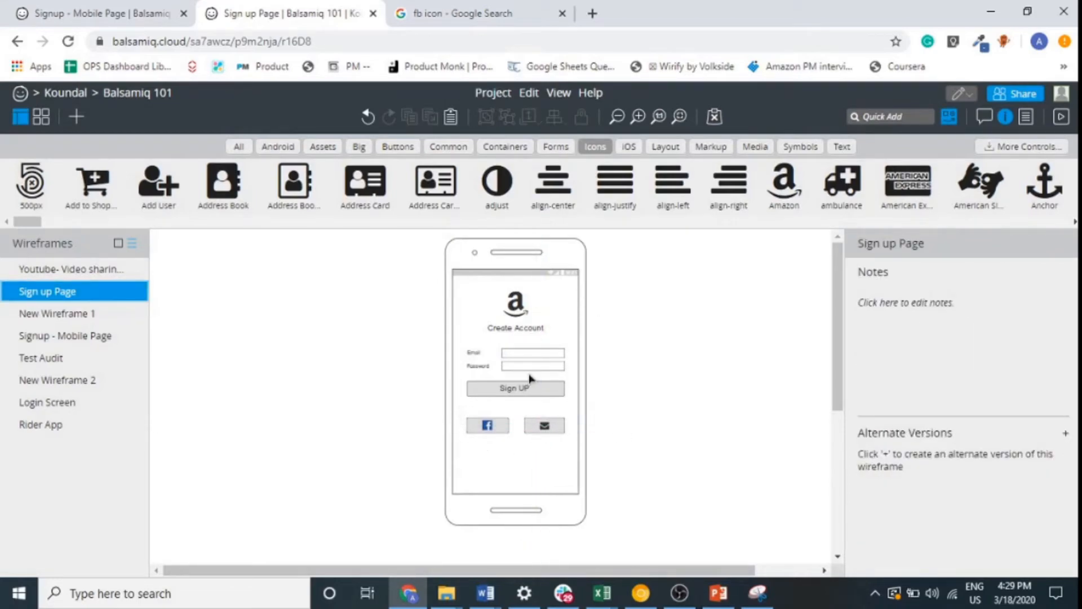
left_click(483, 480)
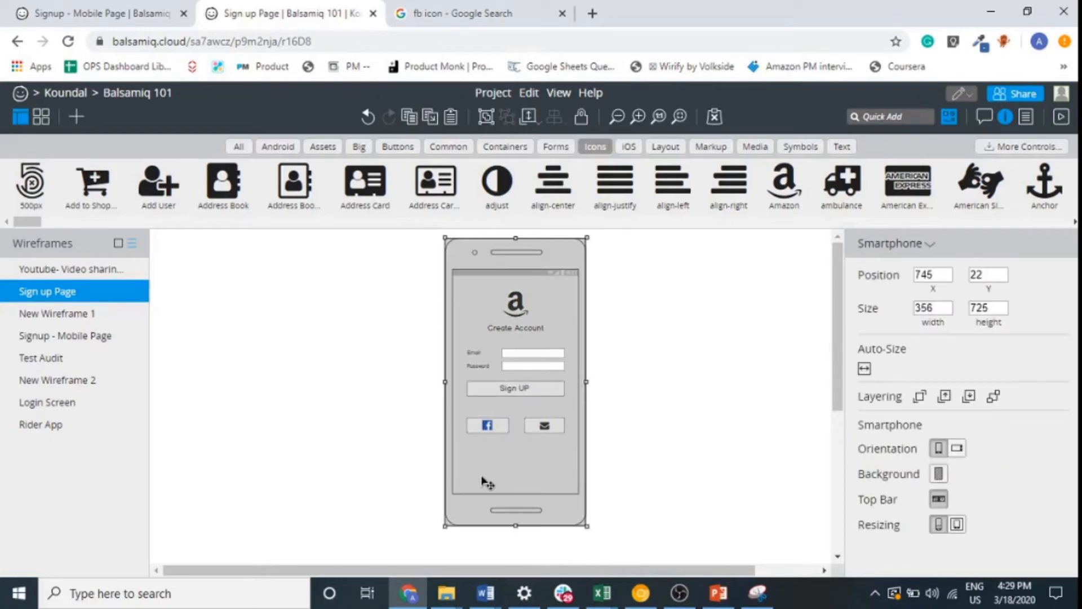
left_click(291, 434)
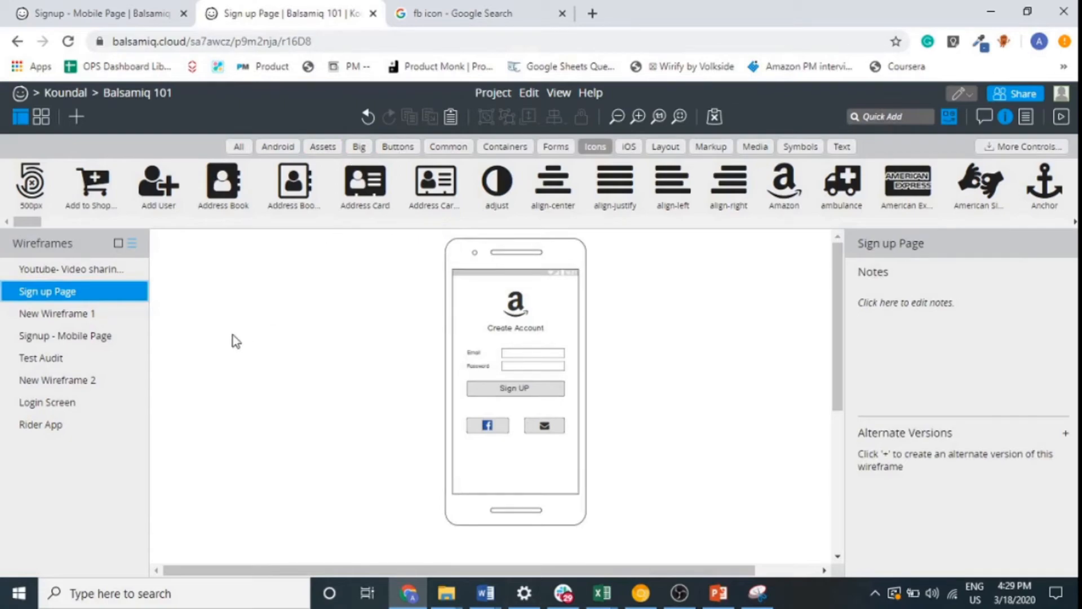
Add a label reading "Already Signed UP" near the bottom of the phone screen at about X 796, Y 595.
left_click(842, 147)
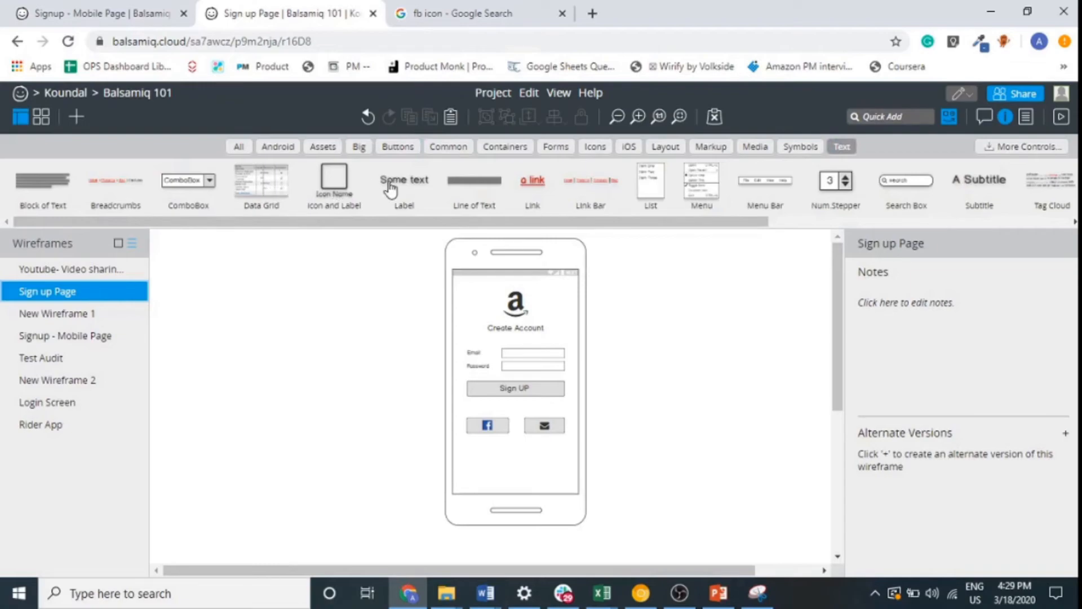
left_click_drag(391, 186, 482, 467)
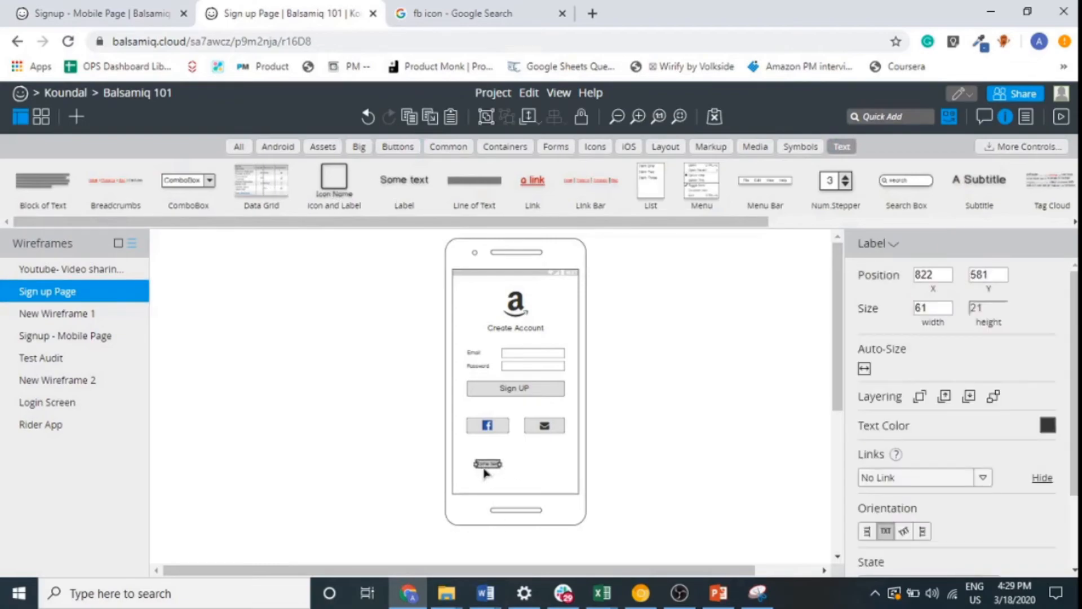
left_click(485, 472)
double_click(486, 464)
type("A")
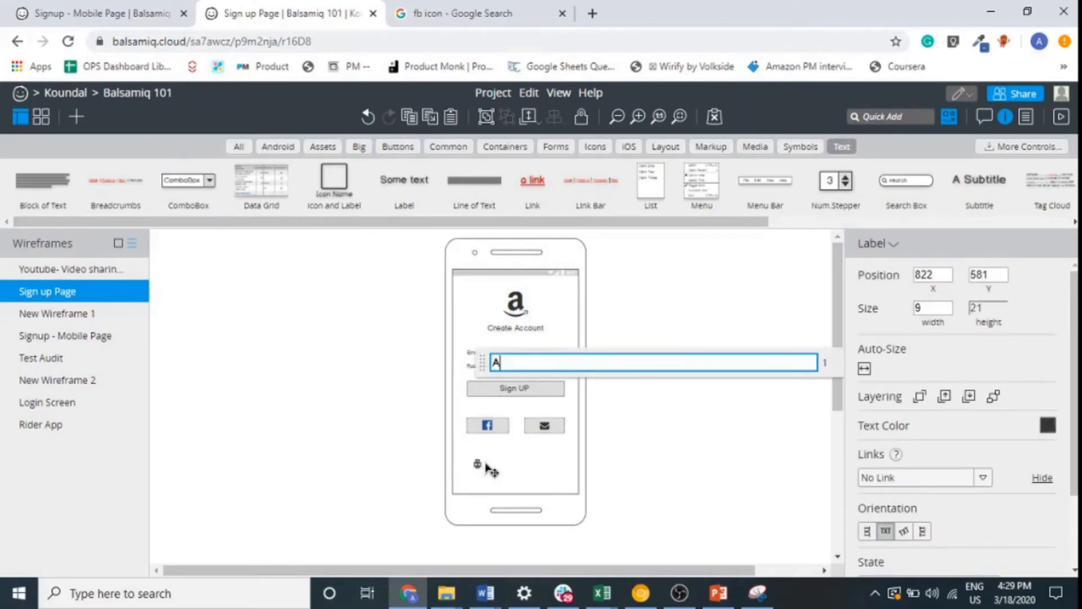
type("lready")
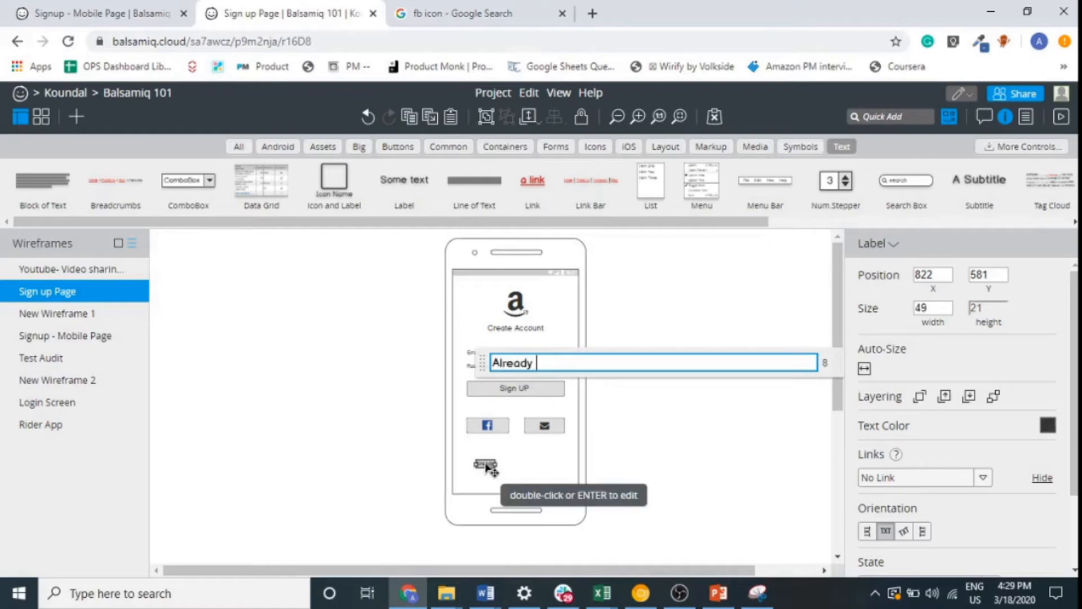
type("Signed ")
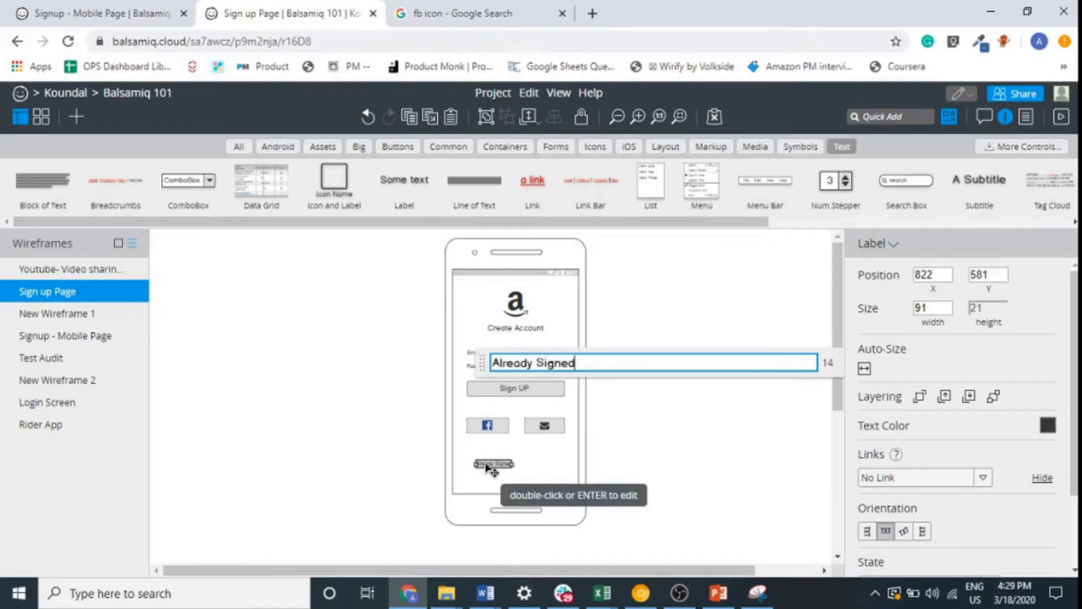
type("UP")
left_click(674, 458)
left_click_drag(500, 471, 495, 482)
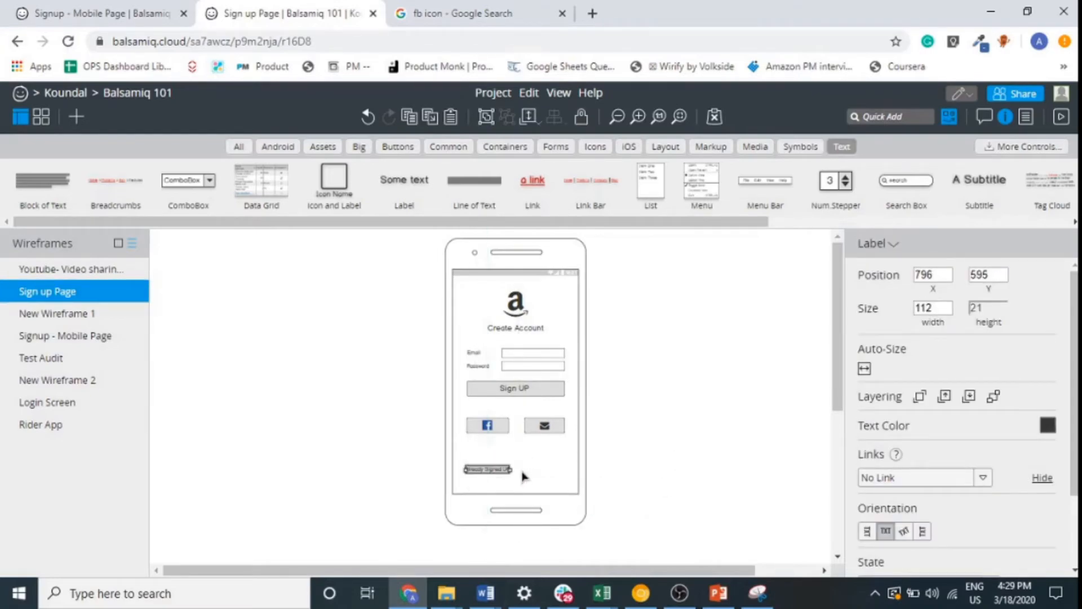
Add a "Login" link beside the "Already Signed UP" label and align it below the mail button at X 980, Y 595.
left_click_drag(535, 182, 552, 471)
right_click(552, 471)
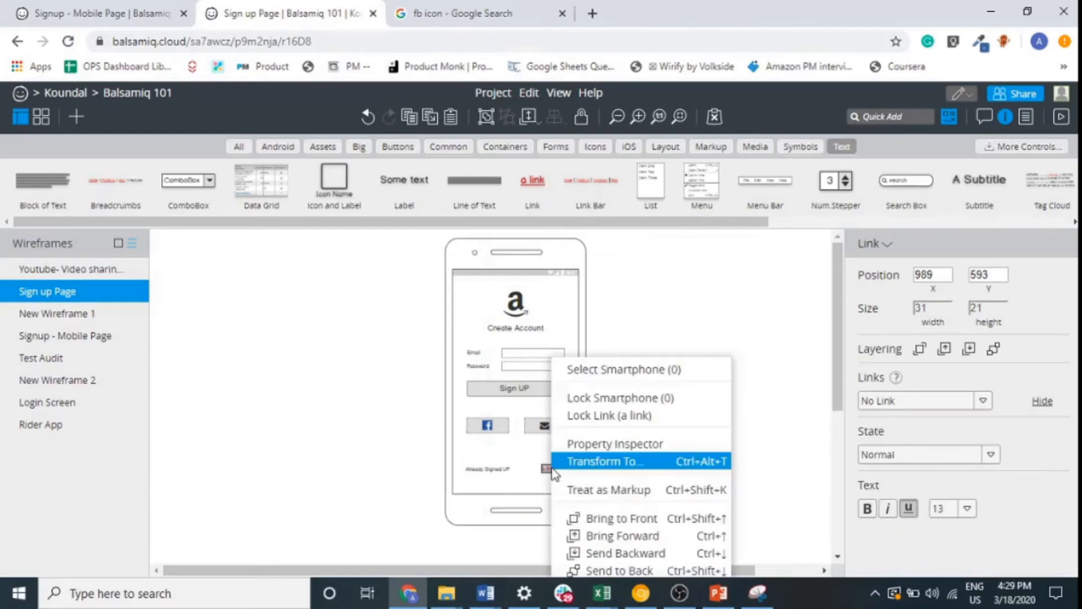
double_click(550, 469)
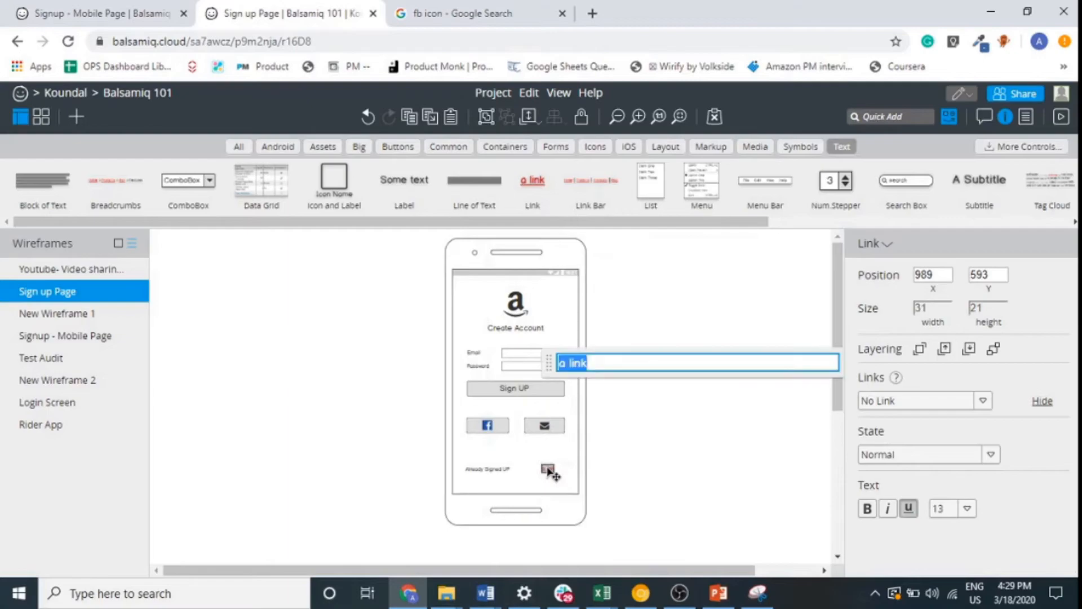
type("Login")
left_click(655, 439)
left_click(551, 470)
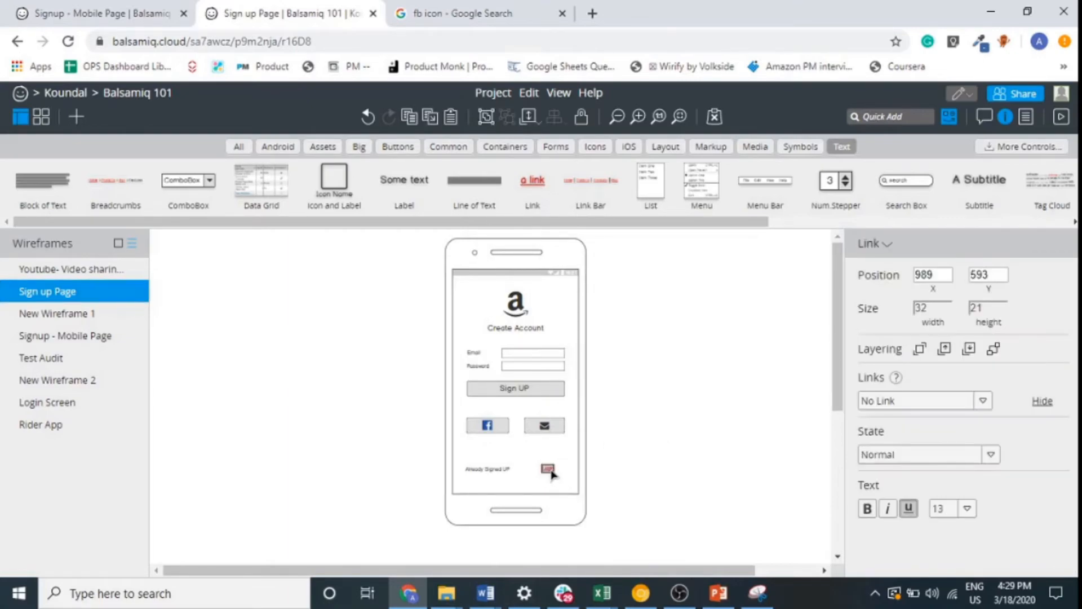
left_click_drag(553, 470, 548, 472)
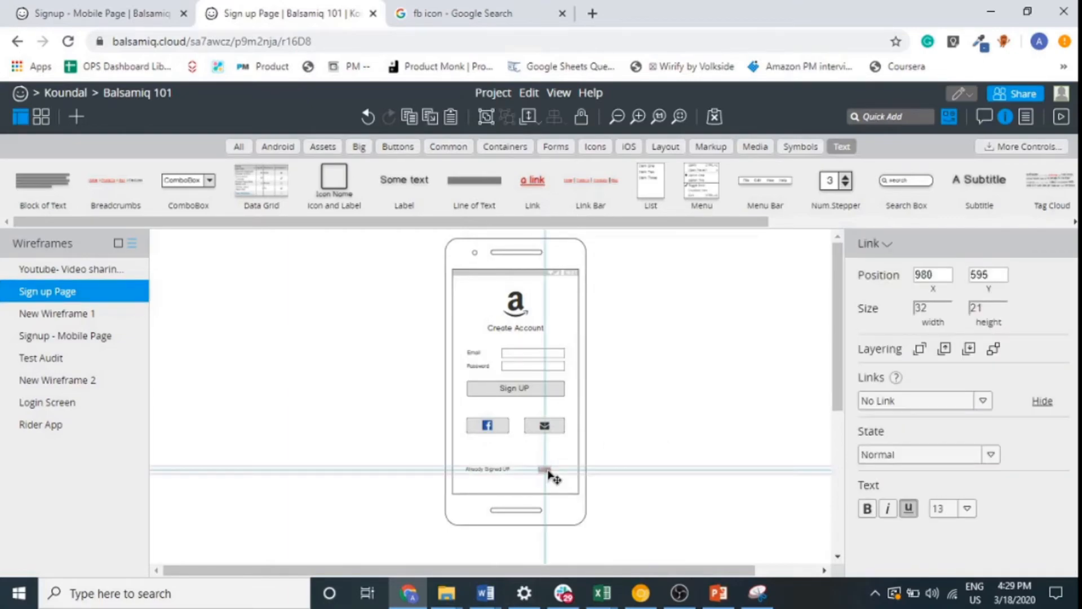
Set the text size of both the "Already Signed UP" label and the Login link to 18.
left_click(489, 469)
left_click_drag(637, 489, 388, 459)
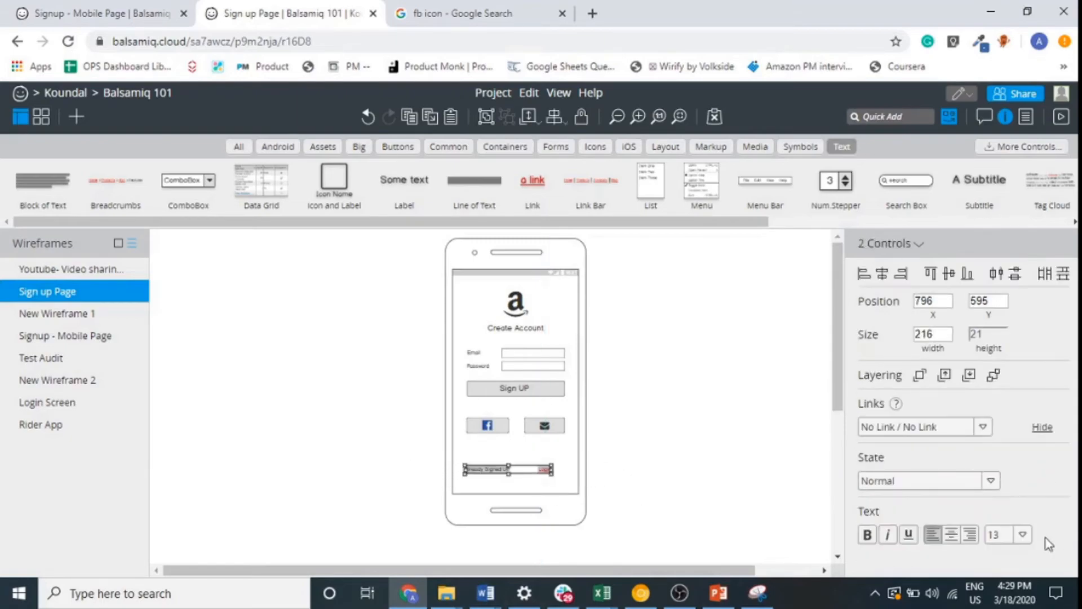
left_click(1004, 540)
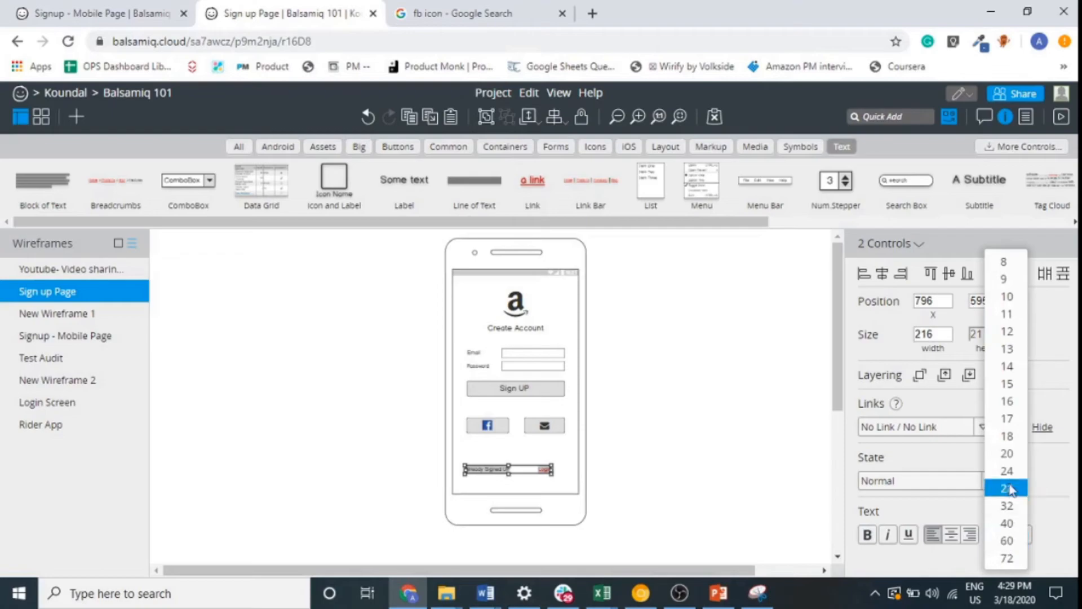
left_click(1007, 436)
left_click(585, 464)
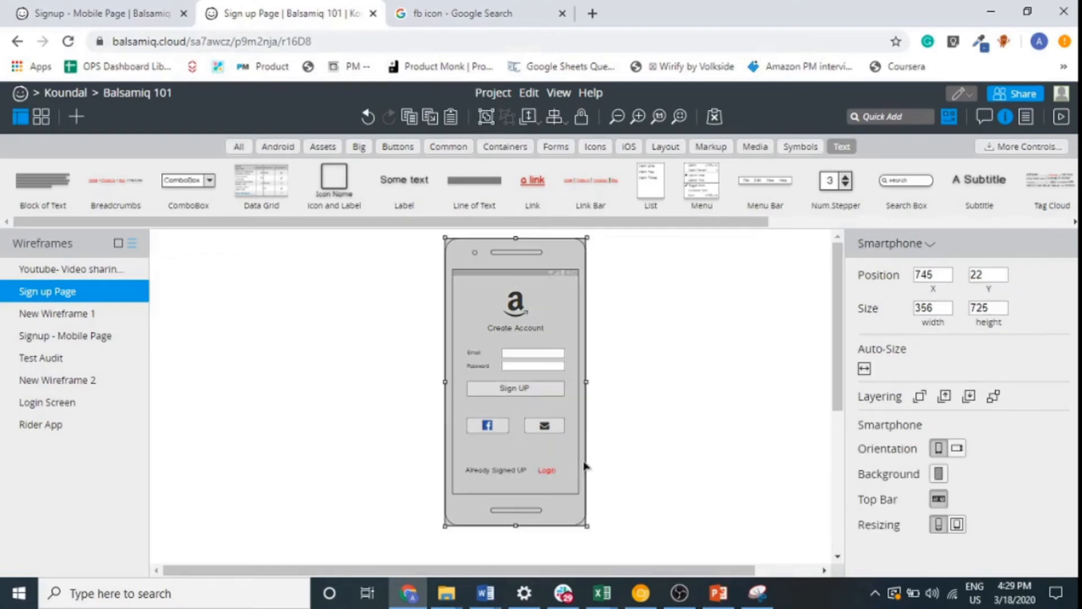
left_click(643, 475)
Nudge the Login link slightly up, and shift the Facebook and mail buttons with their icons down to Y 479.
left_click(550, 472)
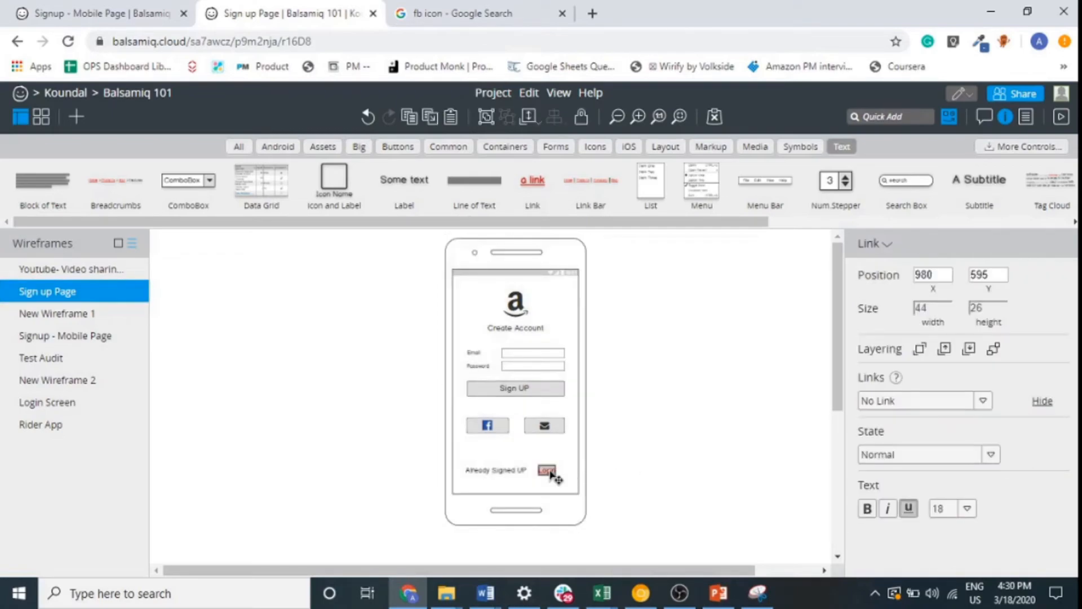
left_click_drag(555, 478, 550, 473)
left_click(735, 445)
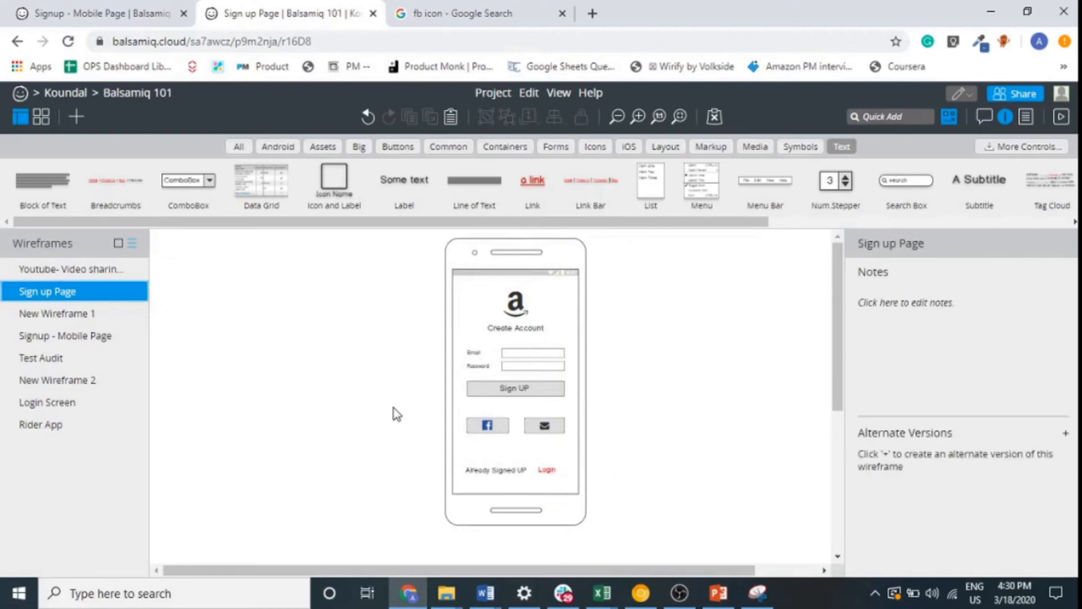
left_click_drag(394, 407, 635, 469)
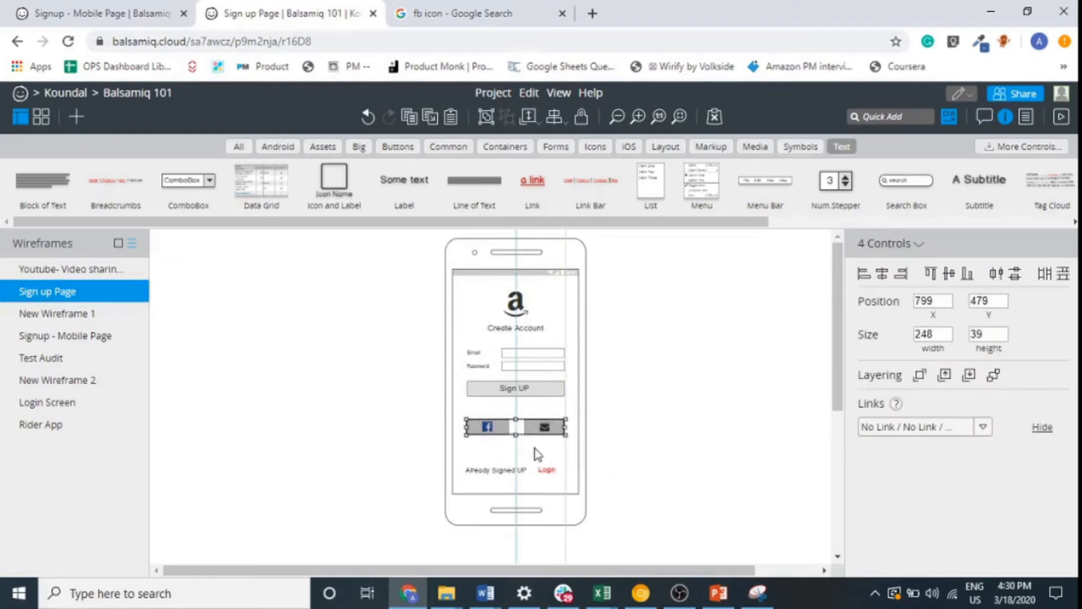
left_click(388, 383)
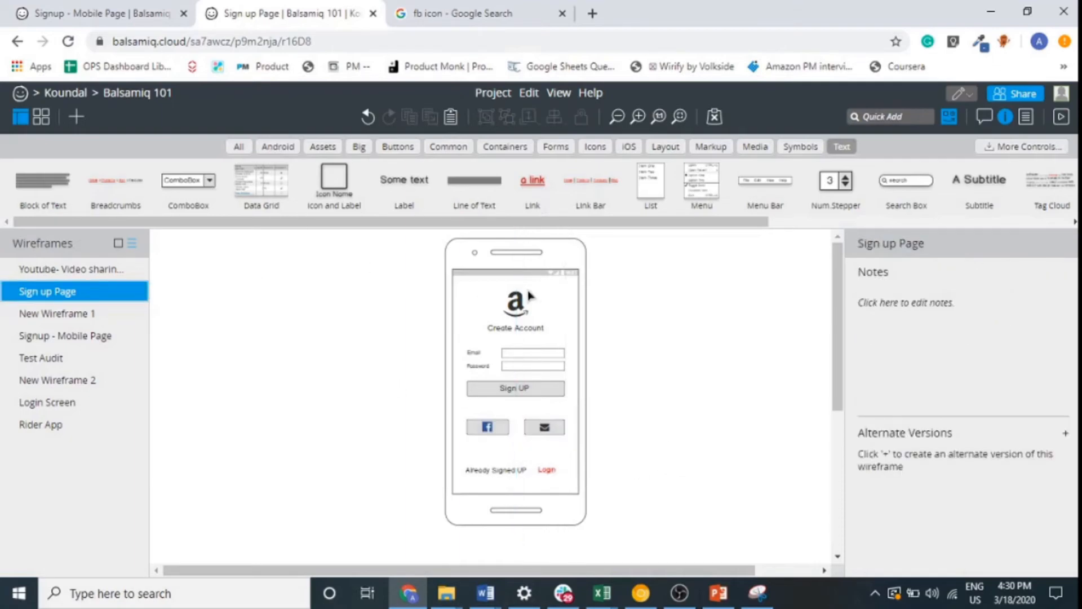
Add an "OR Sign Up With" label centred between the Sign UP button and the Facebook and mail buttons.
left_click_drag(406, 187, 527, 415)
double_click(525, 412)
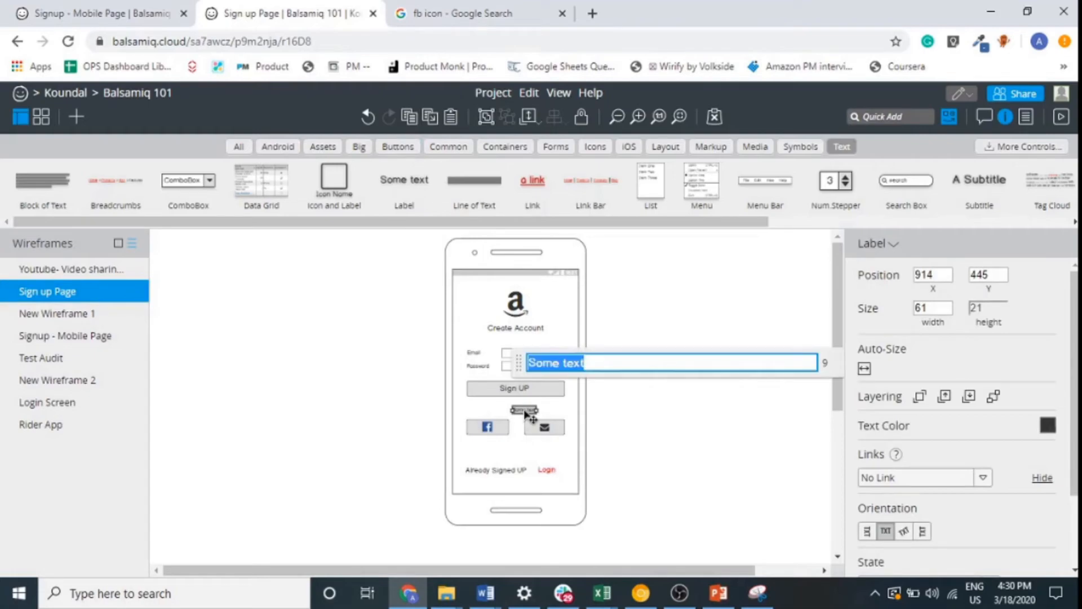
type("OR ")
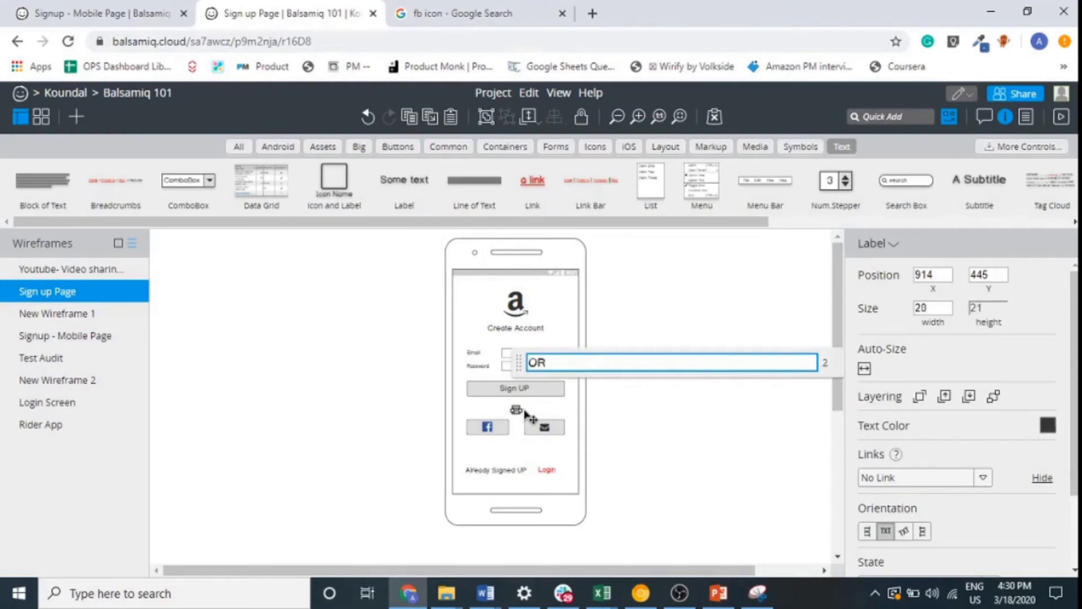
type("Sign U")
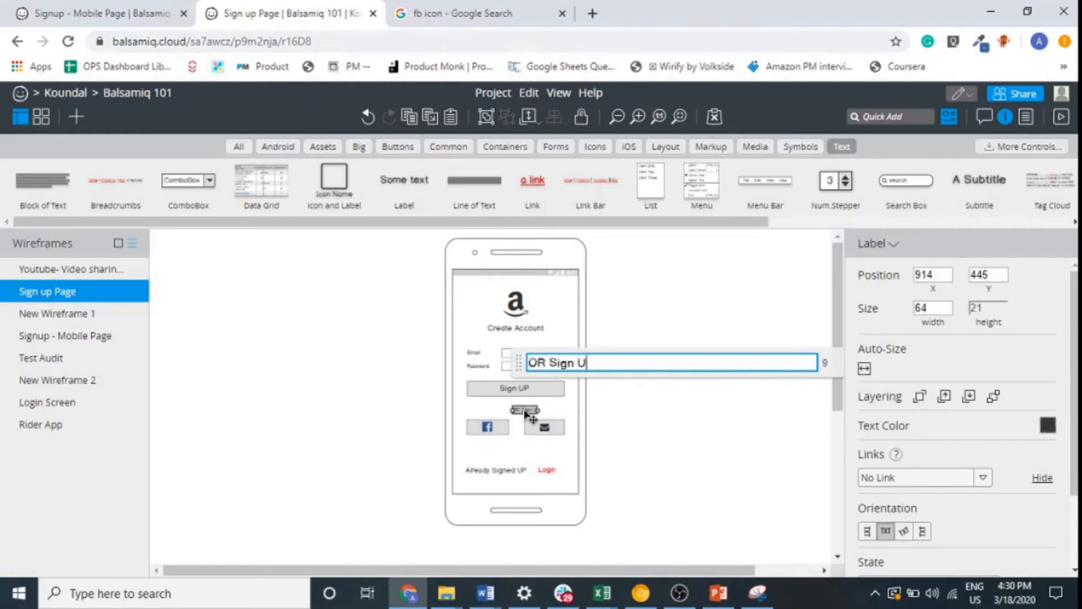
type("p Wit")
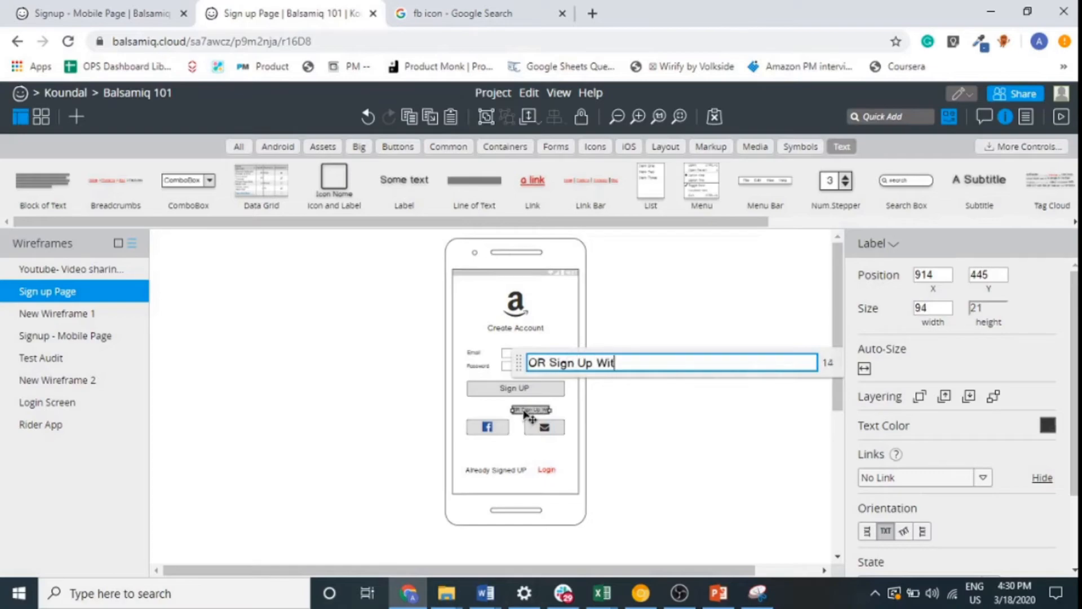
type("h")
key("Return")
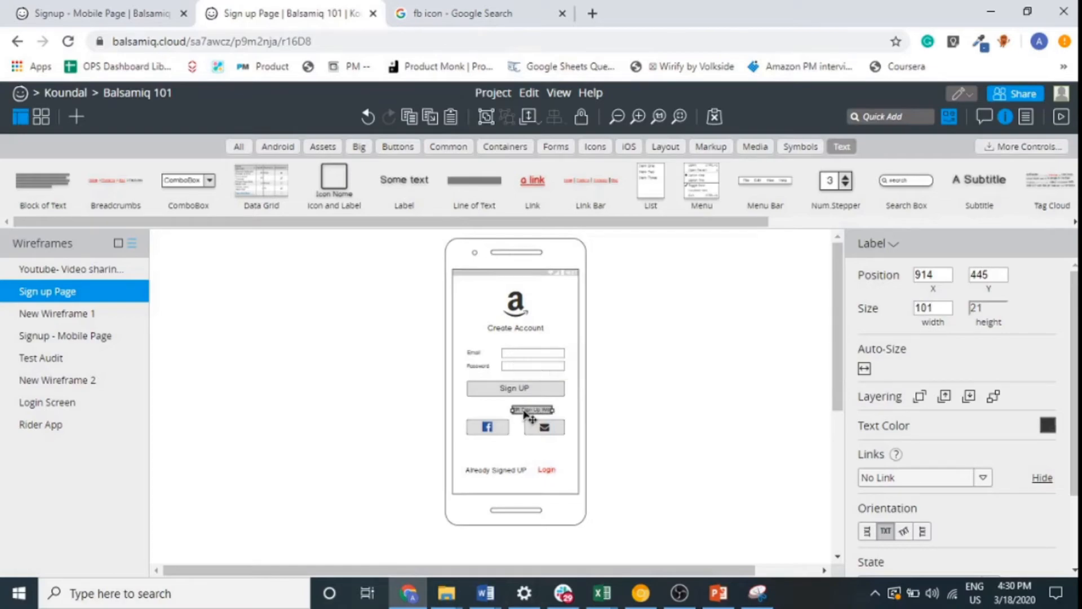
mouse_move(524, 416)
left_mouse_down()
mouse_move(501, 412)
mouse_move(509, 416)
left_mouse_up()
left_click(654, 432)
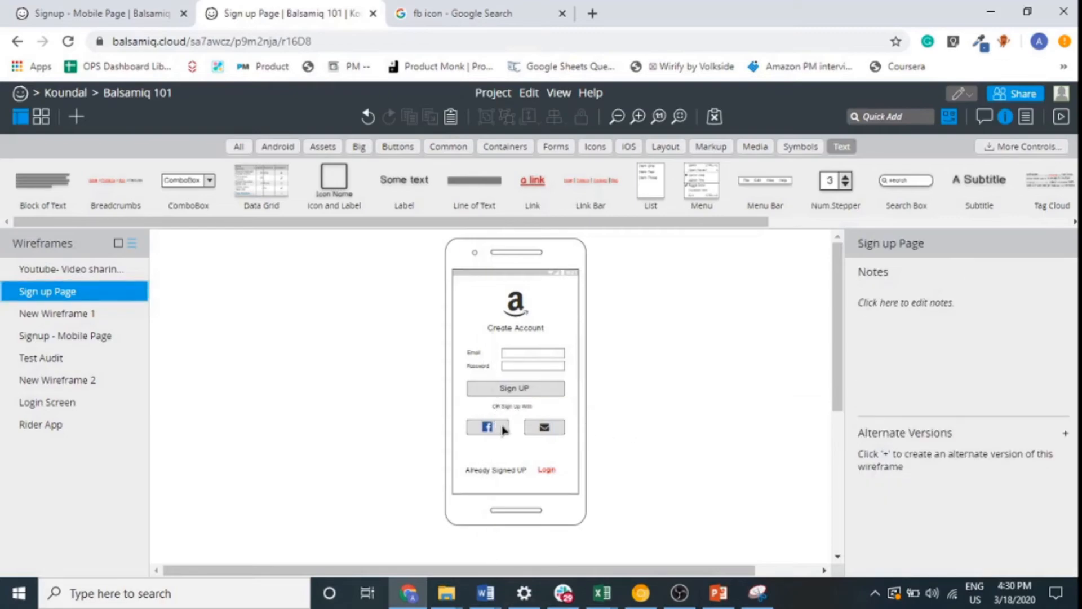
Set the Facebook button's fill color to bright blue.
left_click(504, 429)
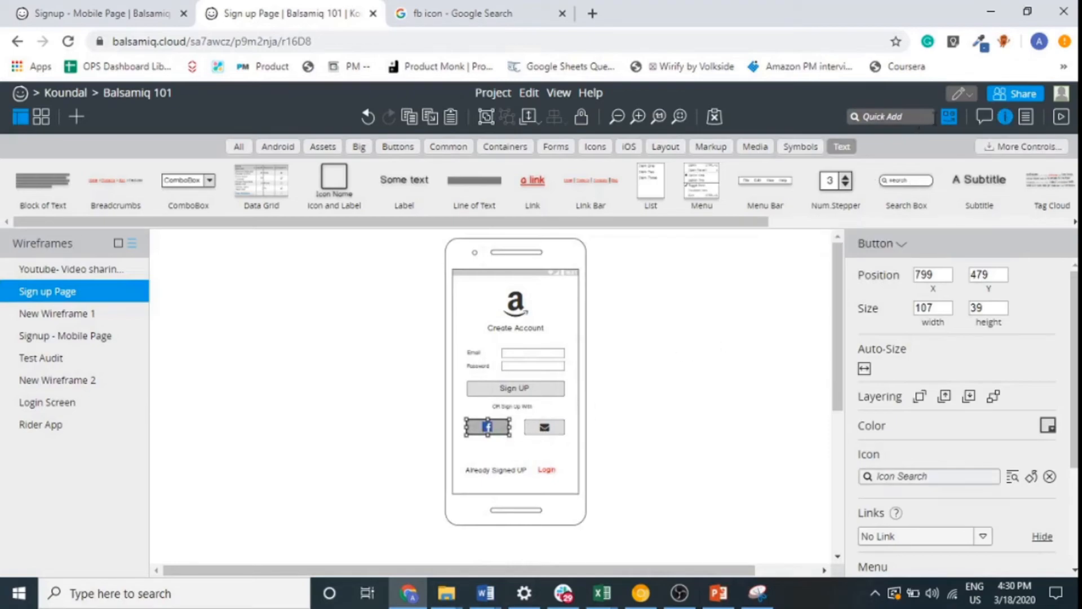
left_click(1005, 118)
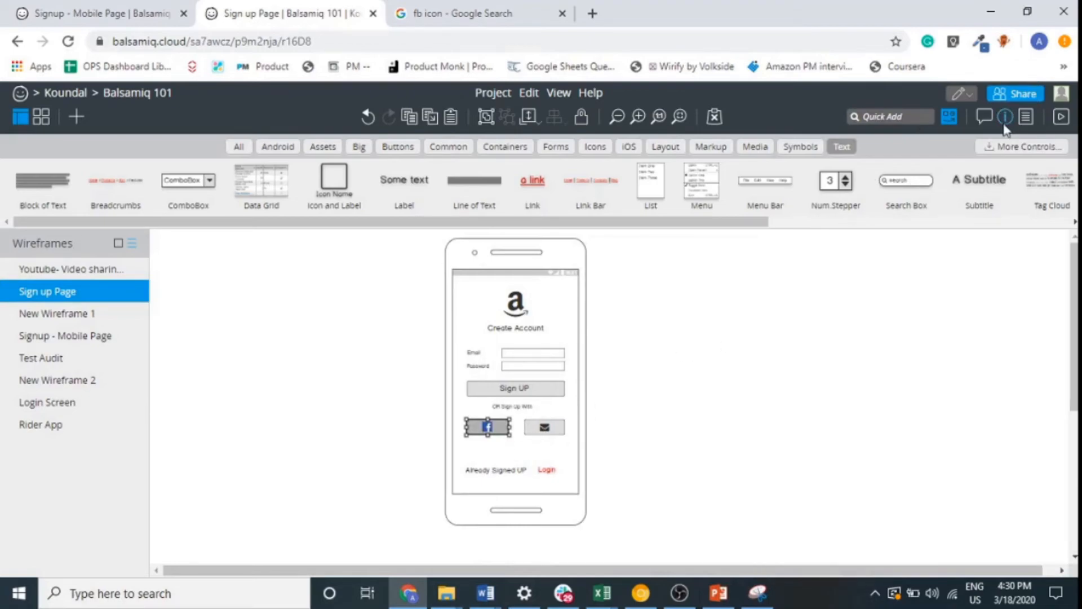
left_click(1005, 119)
scroll(957, 405, "down", 3)
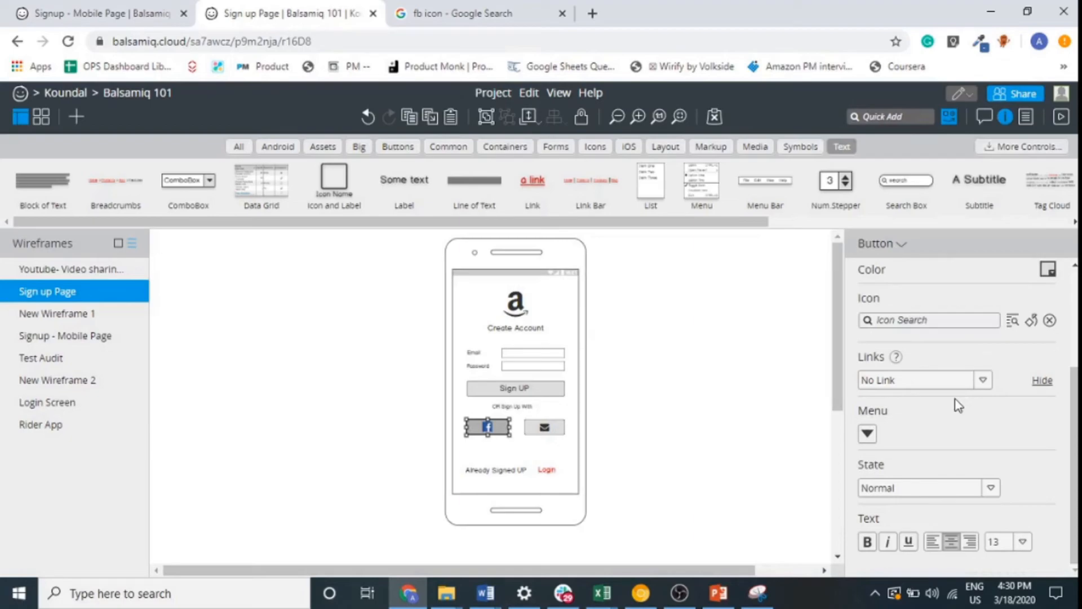
scroll(928, 495, "up", 2)
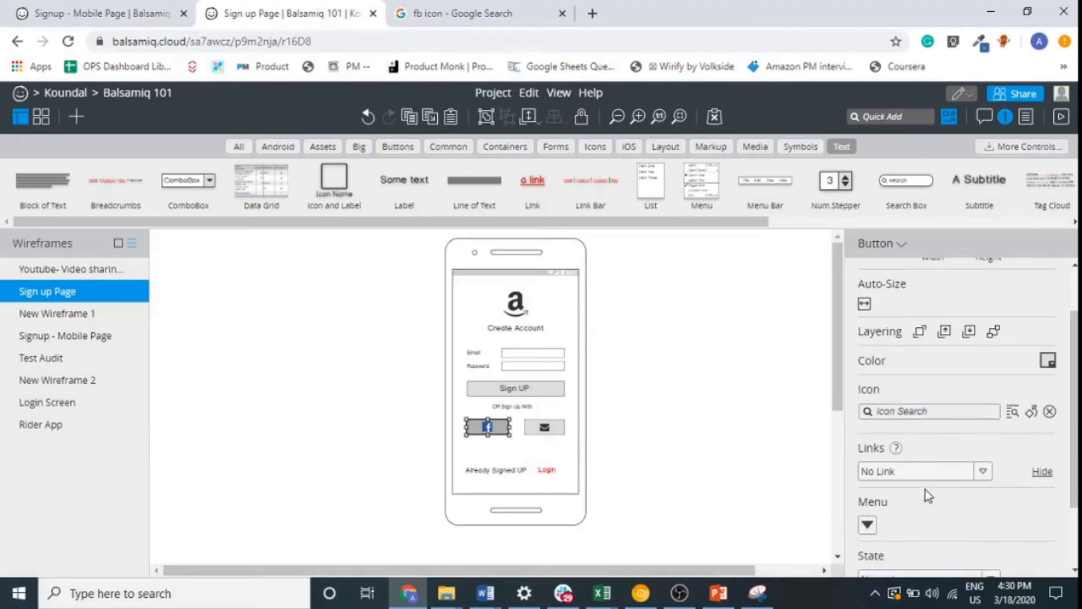
left_click(1048, 359)
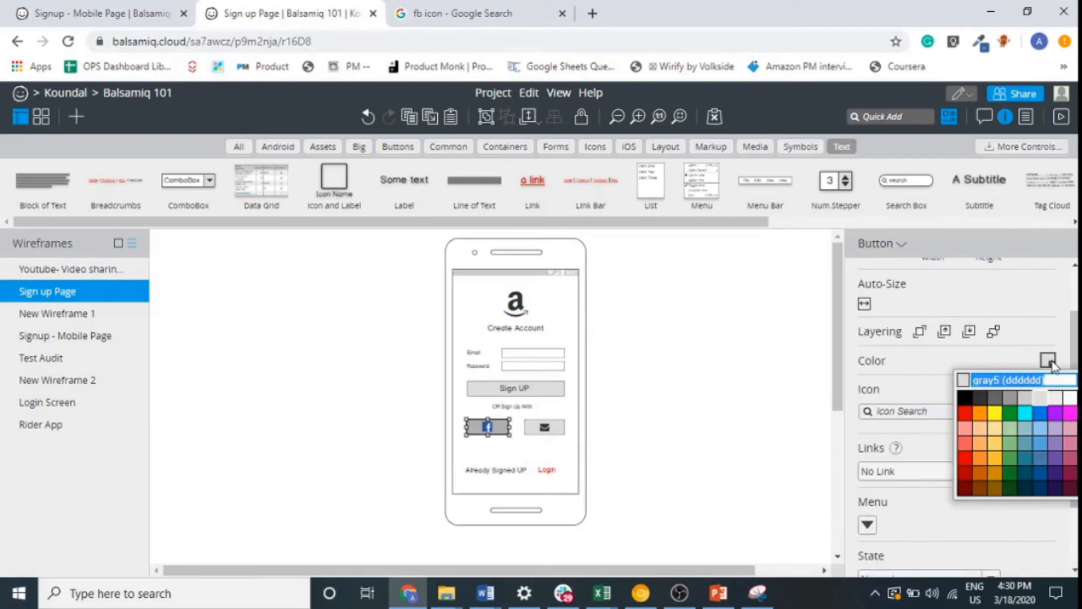
left_click(1039, 414)
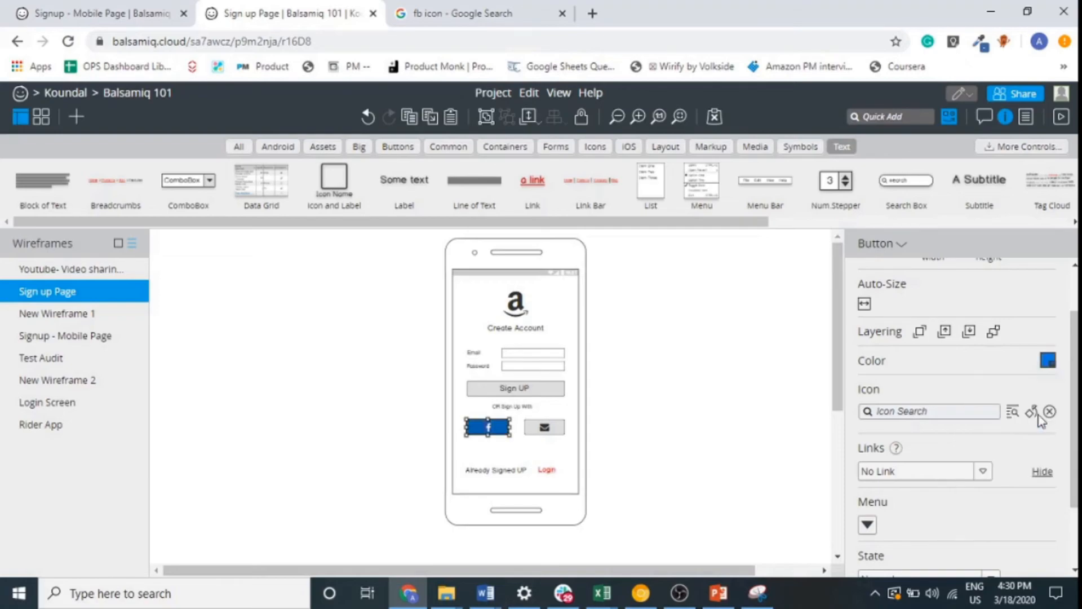
Set the mail button's fill color to bright red.
left_click(560, 430)
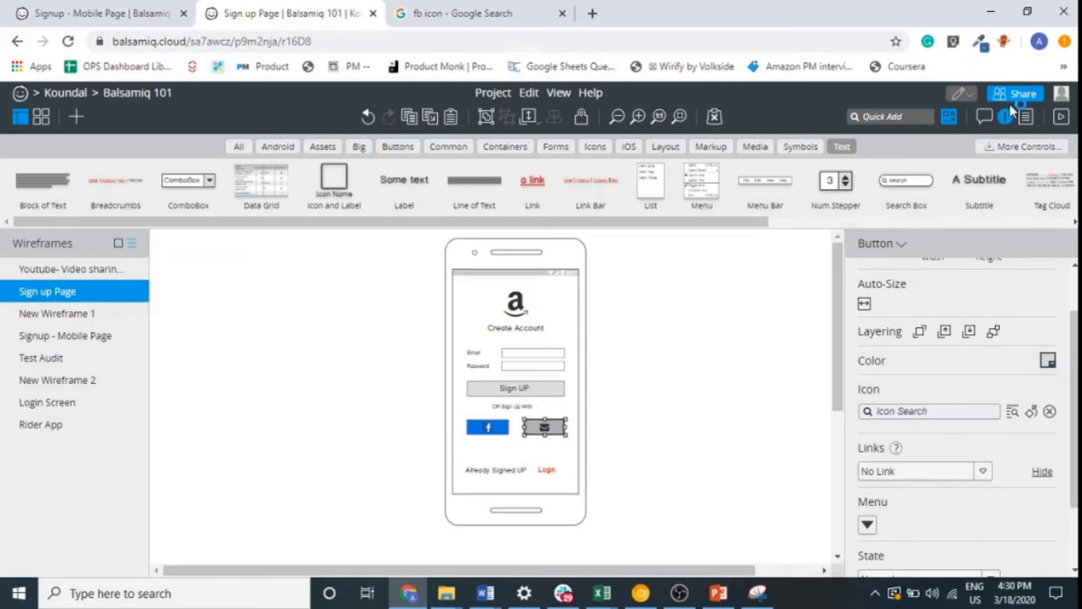
left_click(1048, 359)
left_click(965, 417)
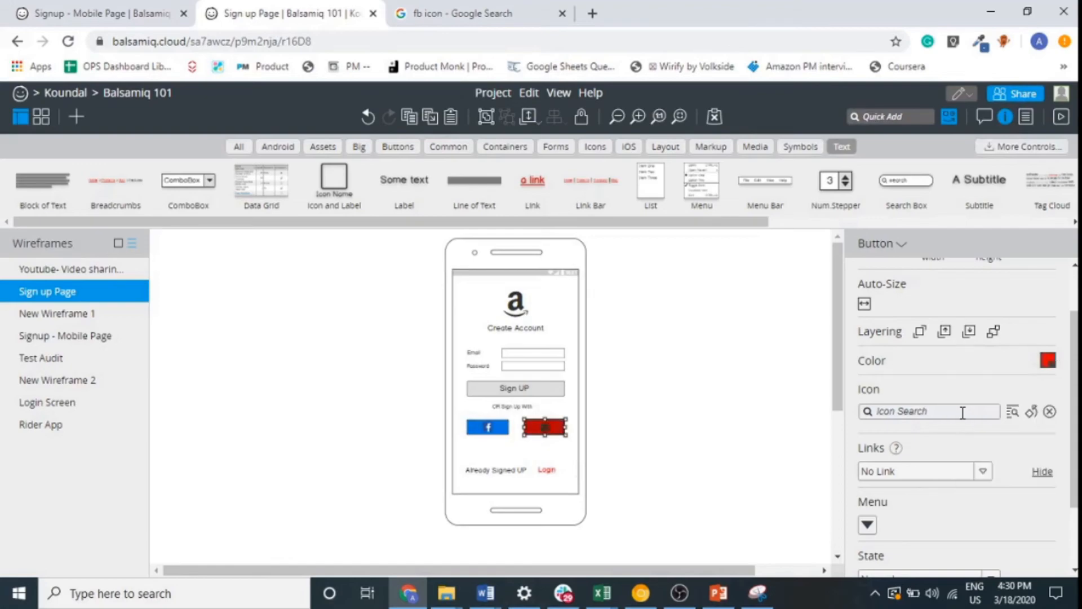
left_click(642, 424)
Set the Sign UP button's fill color to orange.
left_click(550, 387)
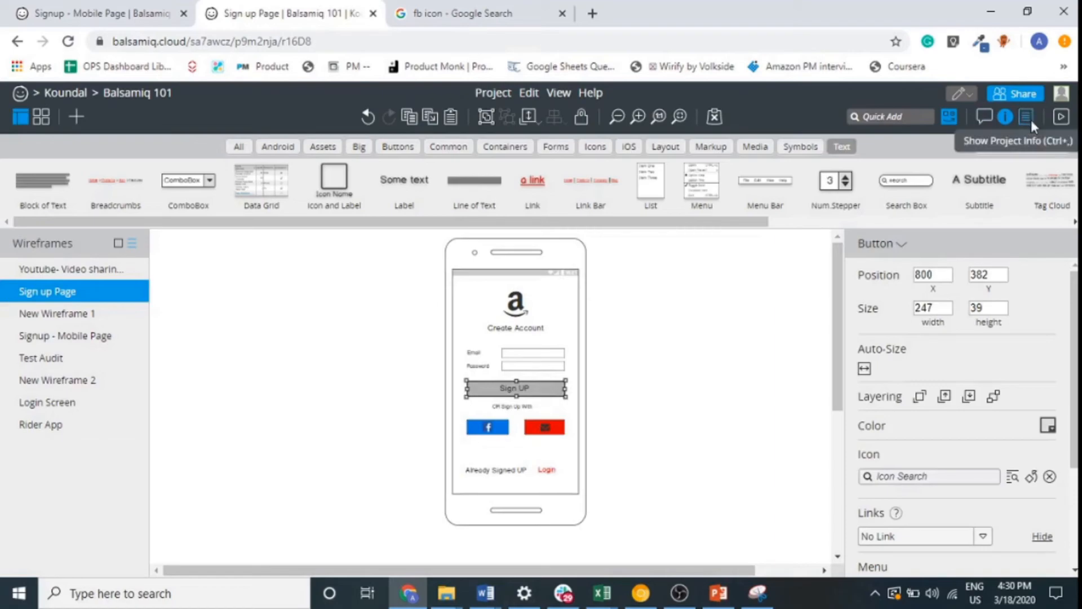
scroll(996, 468, "down", 3)
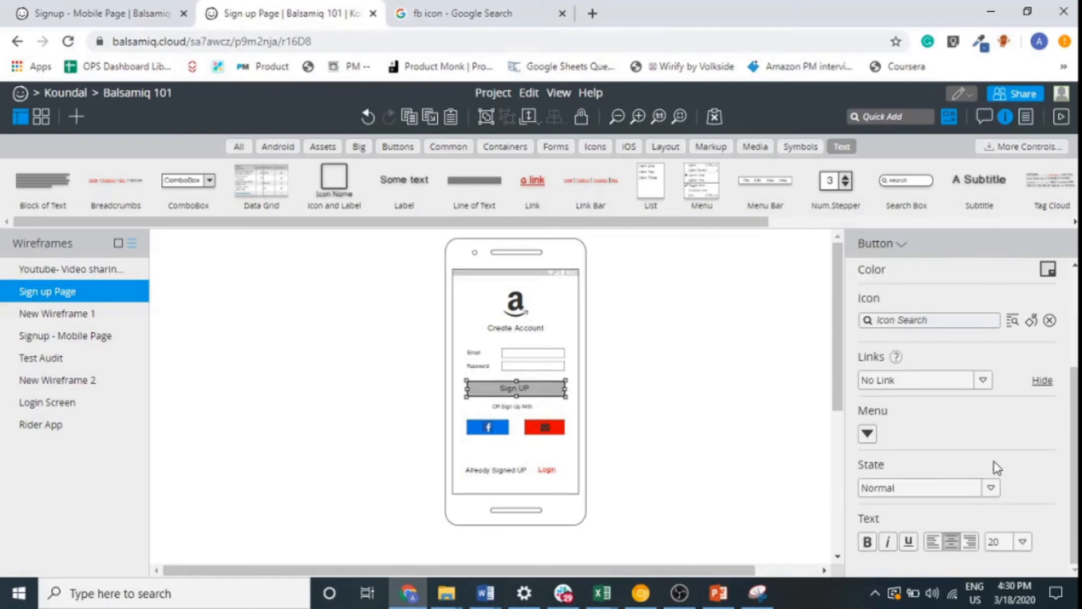
scroll(996, 467, "up", 2)
left_click(1048, 353)
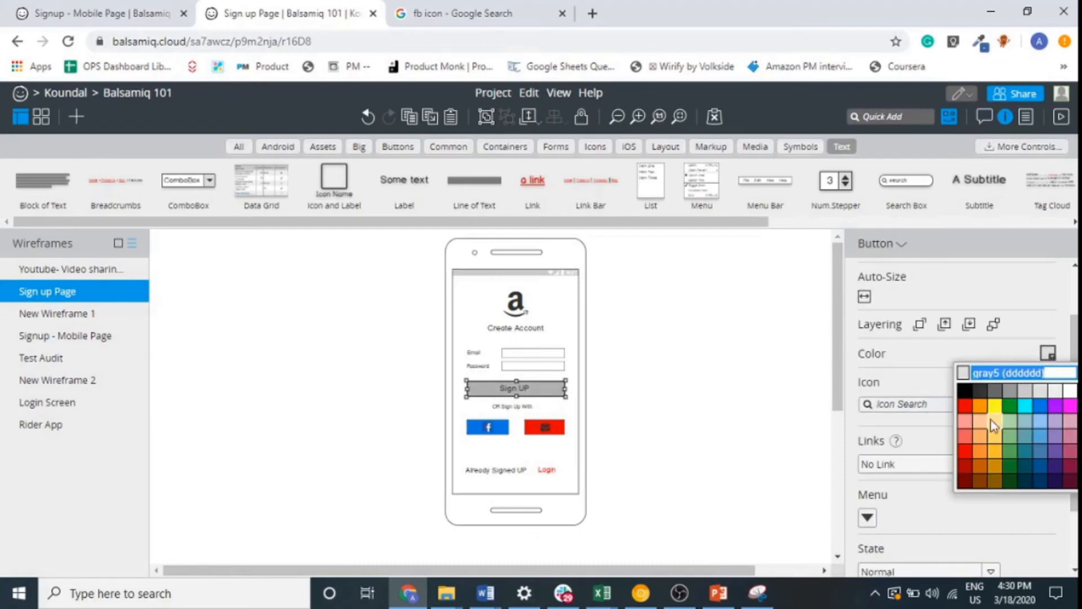
left_click(980, 405)
left_click(723, 428)
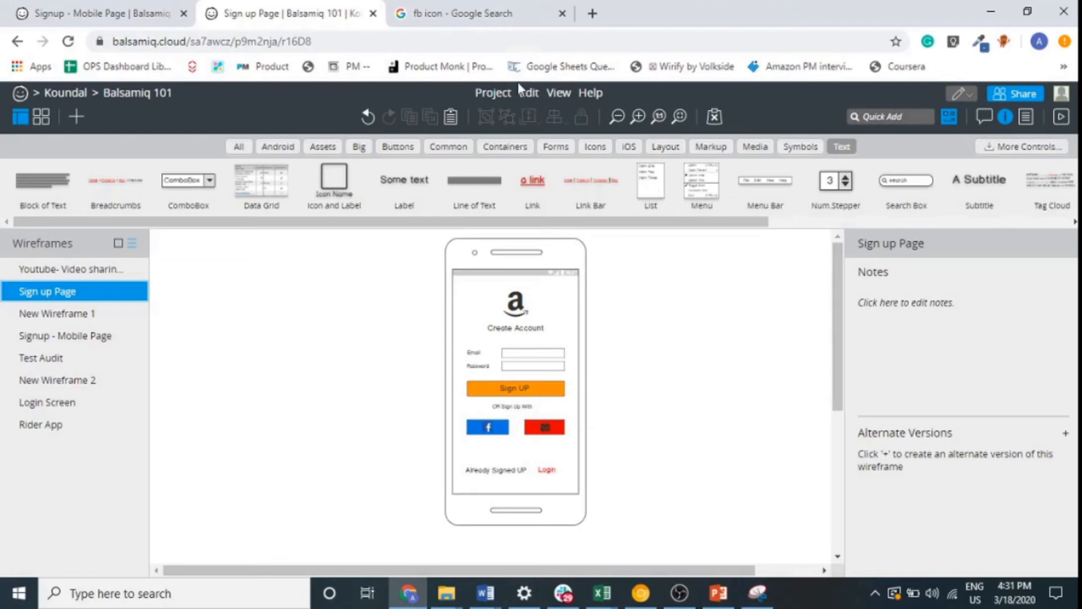
Export all wireframes to PNG as a ZIP archive named "Balsamiq Sign UP Page" in the Image folder.
left_click(495, 92)
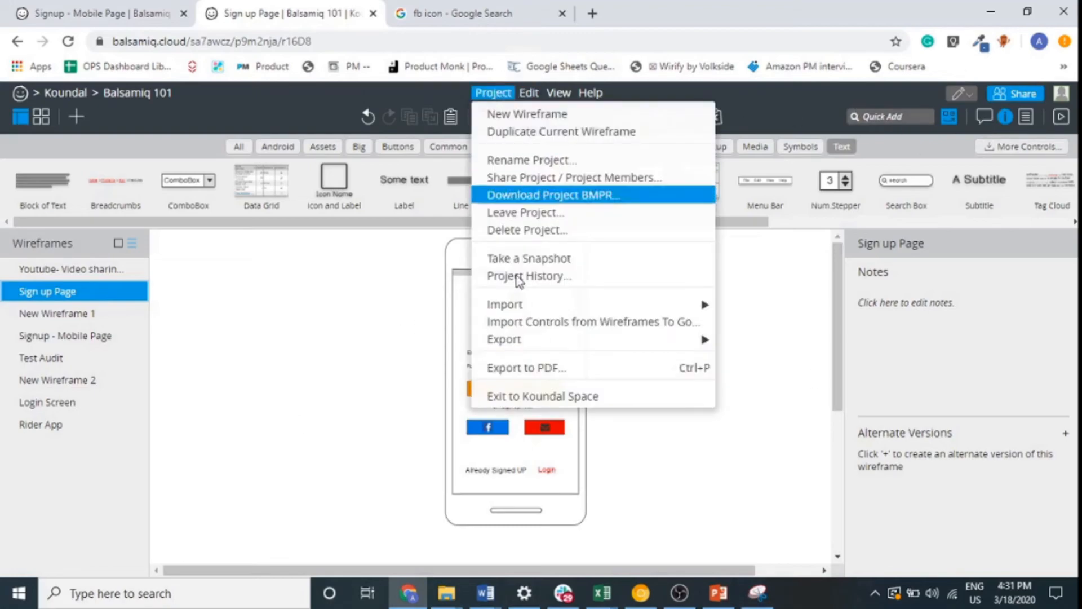
mouse_move(578, 341)
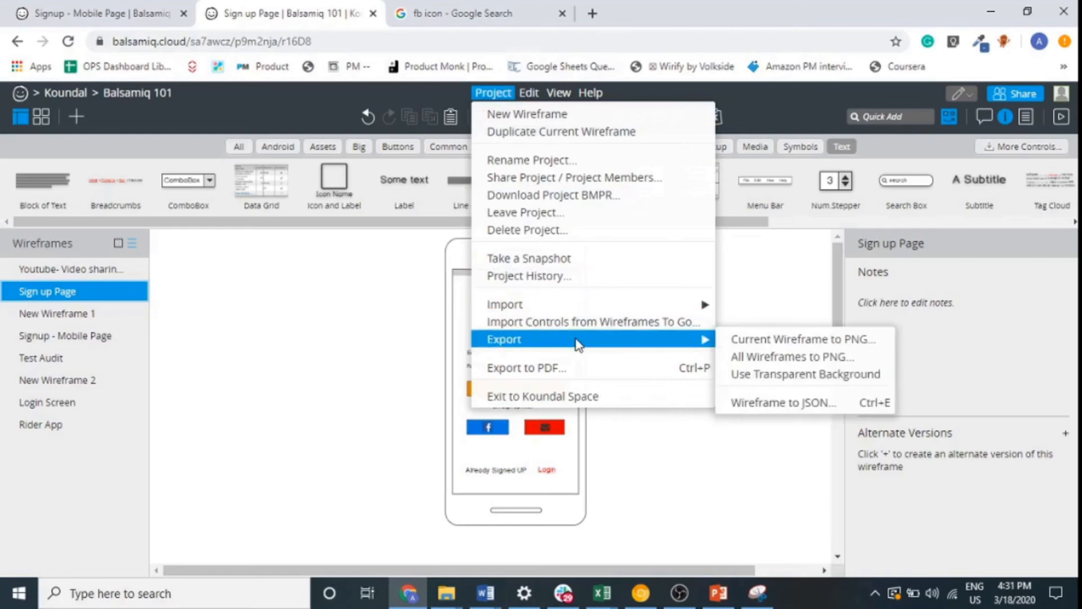
left_click(871, 355)
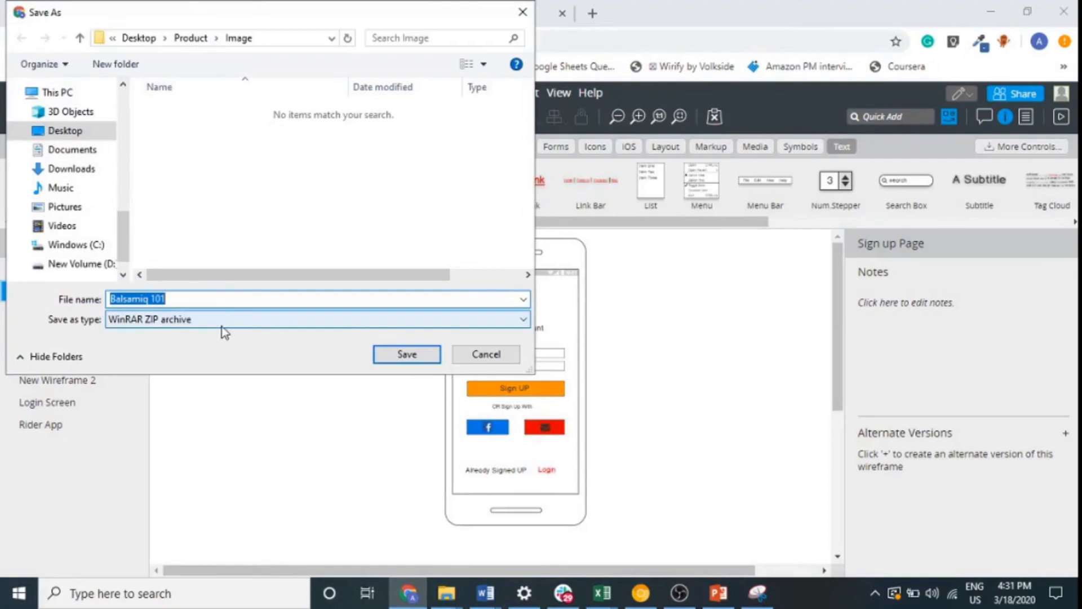
left_click(209, 301)
key("BackSpace")
key("BackSpace")
key("BackSpace")
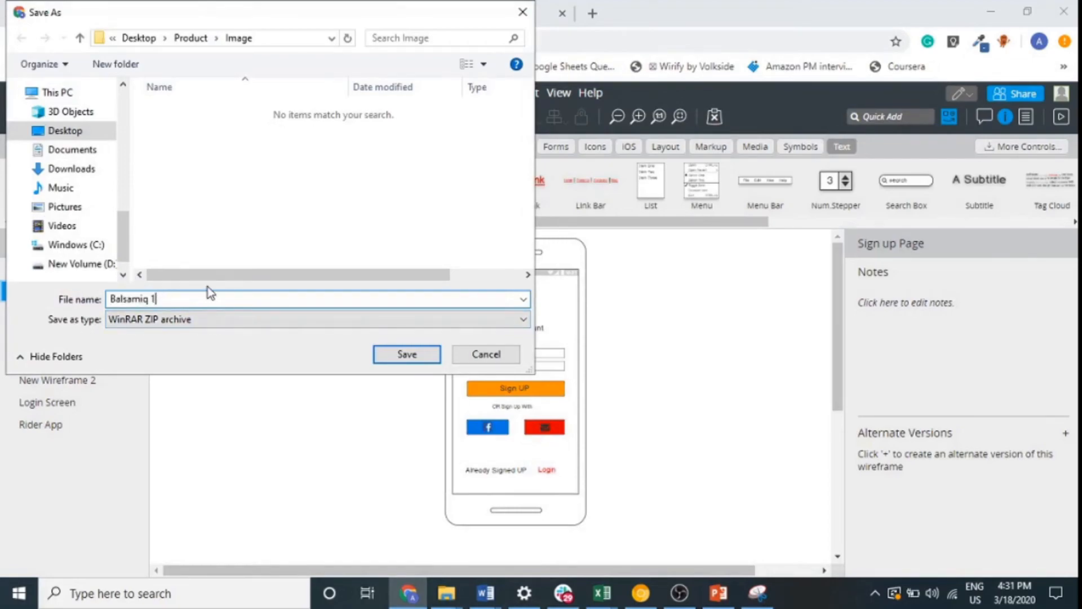
type("Sign UP Page")
left_click(403, 359)
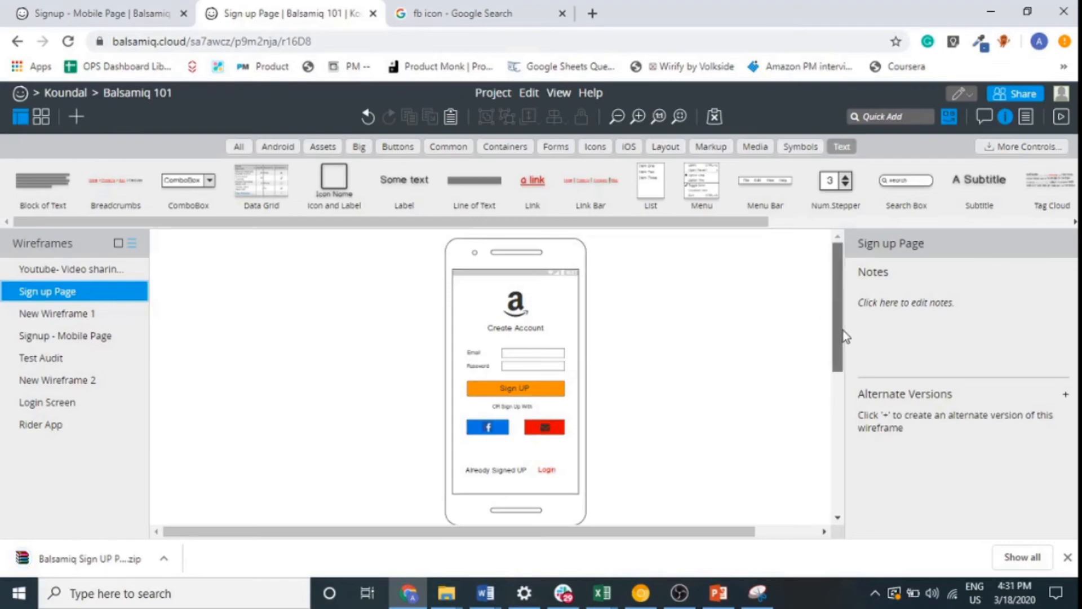
Preview the wireframes in full-screen presentation, including New Wireframe 1 and the Youtube page, and return to editing the Sign up Page.
mouse_move(843, 331)
left_mouse_down()
mouse_move(837, 479)
mouse_move(837, 338)
left_mouse_up()
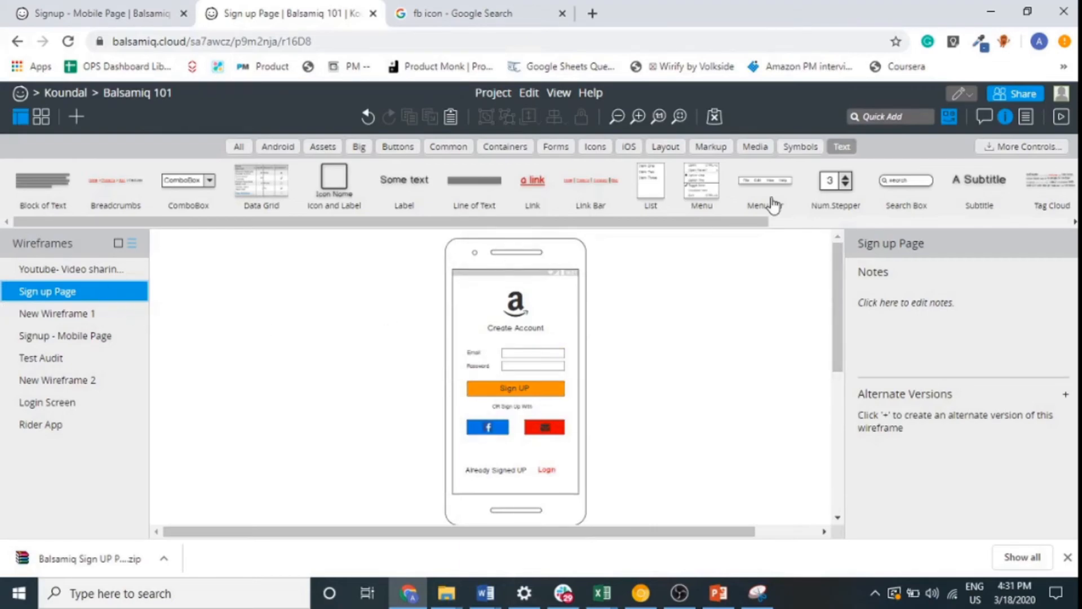
left_click(1060, 117)
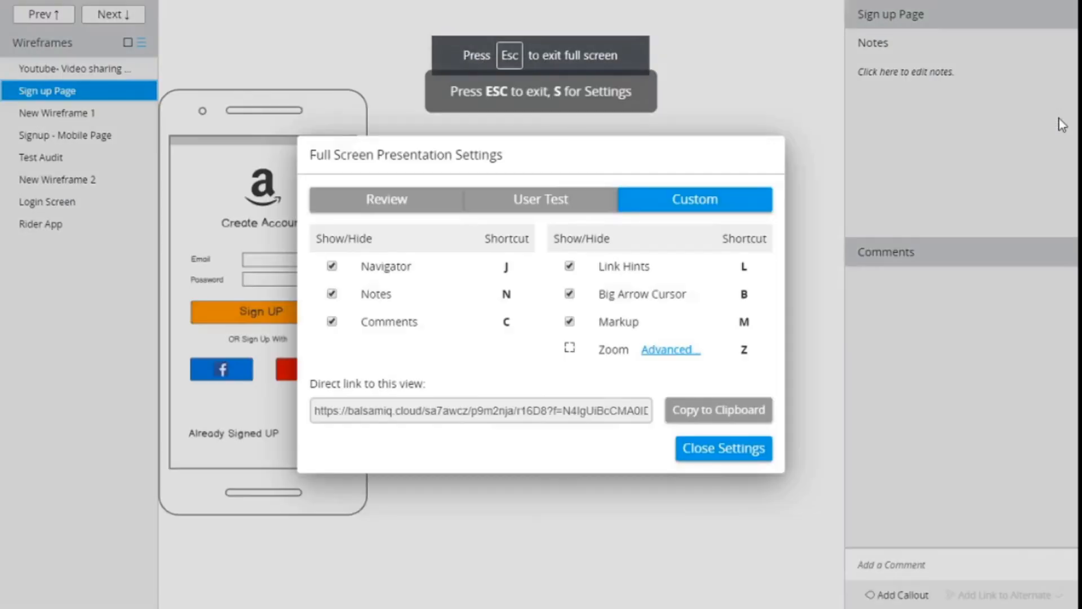
left_click(711, 451)
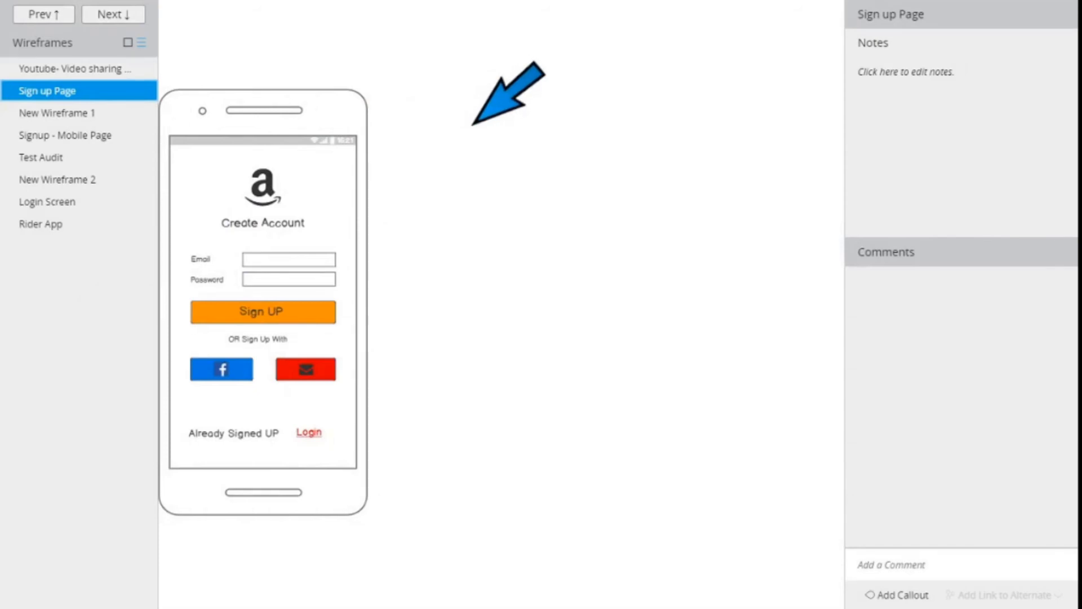
left_click(77, 117)
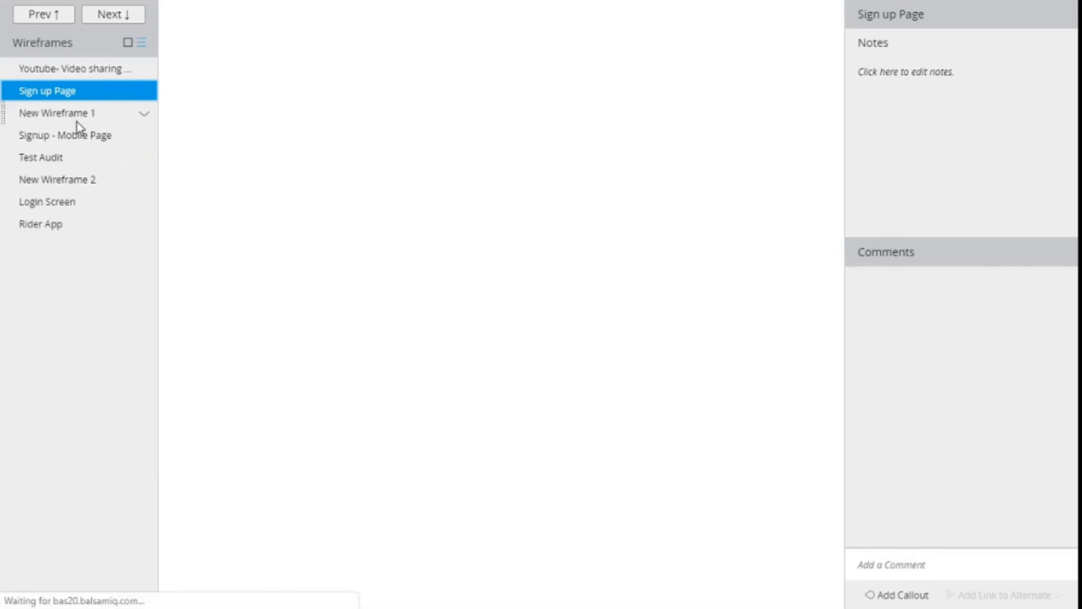
left_click(80, 71)
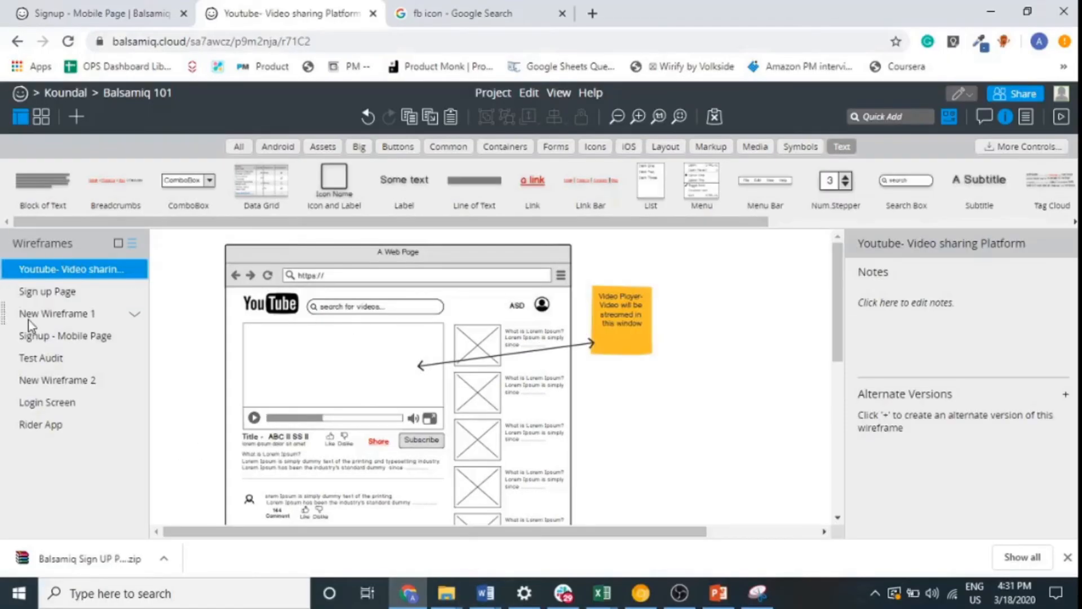
left_click(52, 296)
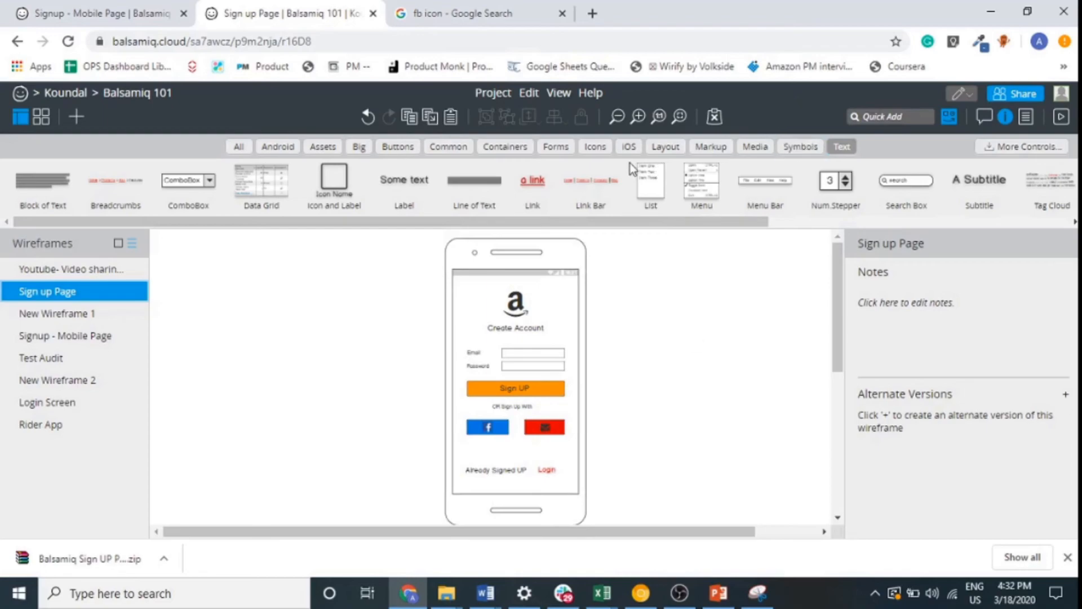
Place a sticky-note comment reading "This is sign up button" beside the phone at X 1298, Y 177.
left_click(711, 146)
left_click_drag(154, 180, 684, 342)
double_click(683, 342)
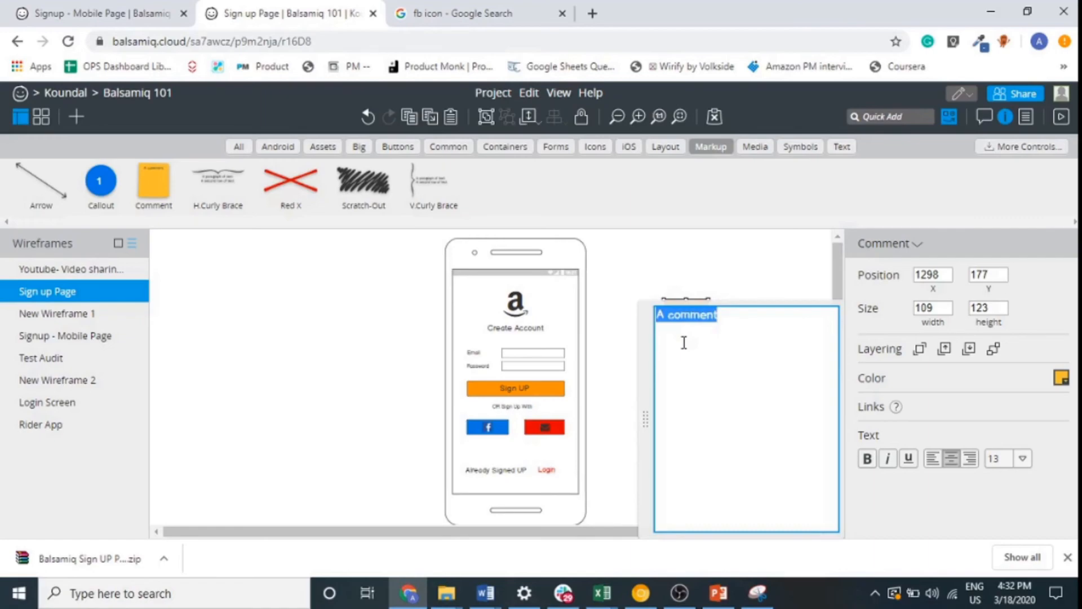
type("This is s")
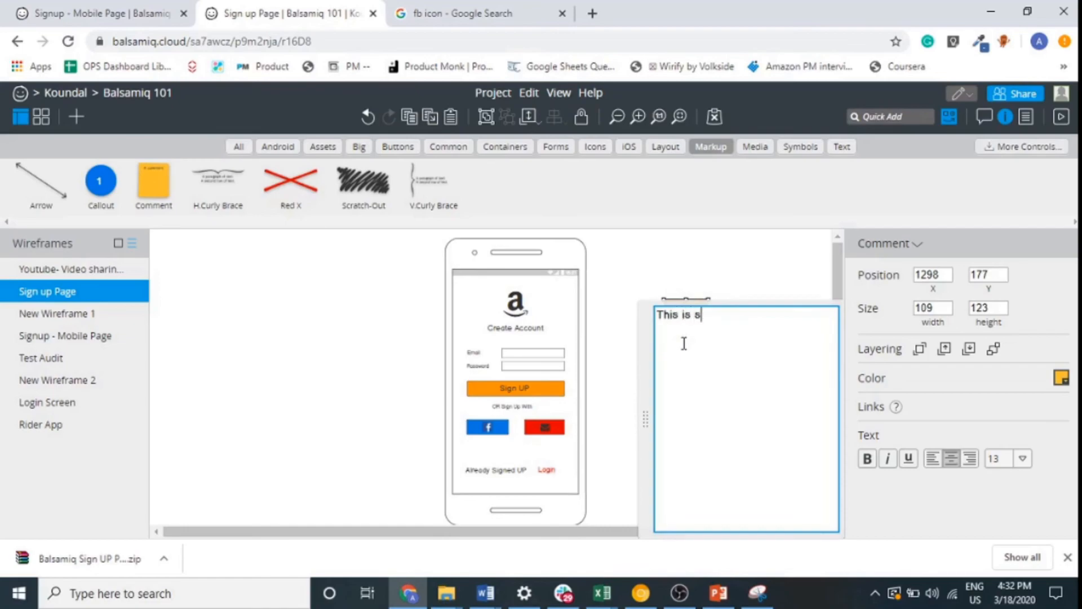
type("ign up button")
key("Return")
left_click(648, 305)
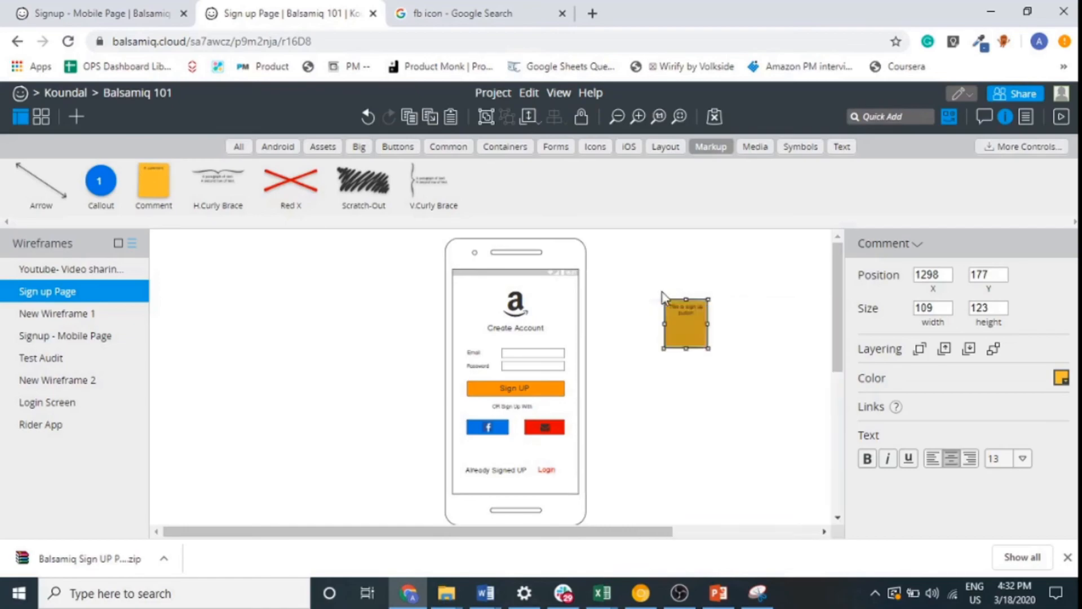
left_click(623, 295)
Try the Sketch skin on the project.
left_click(699, 339)
left_click(1026, 118)
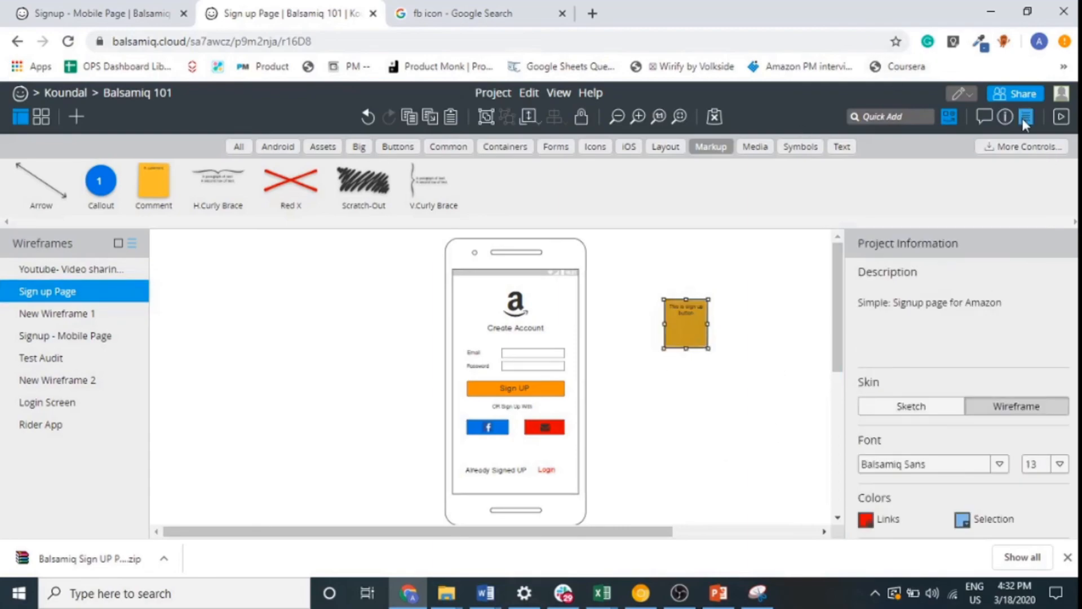
left_click(917, 406)
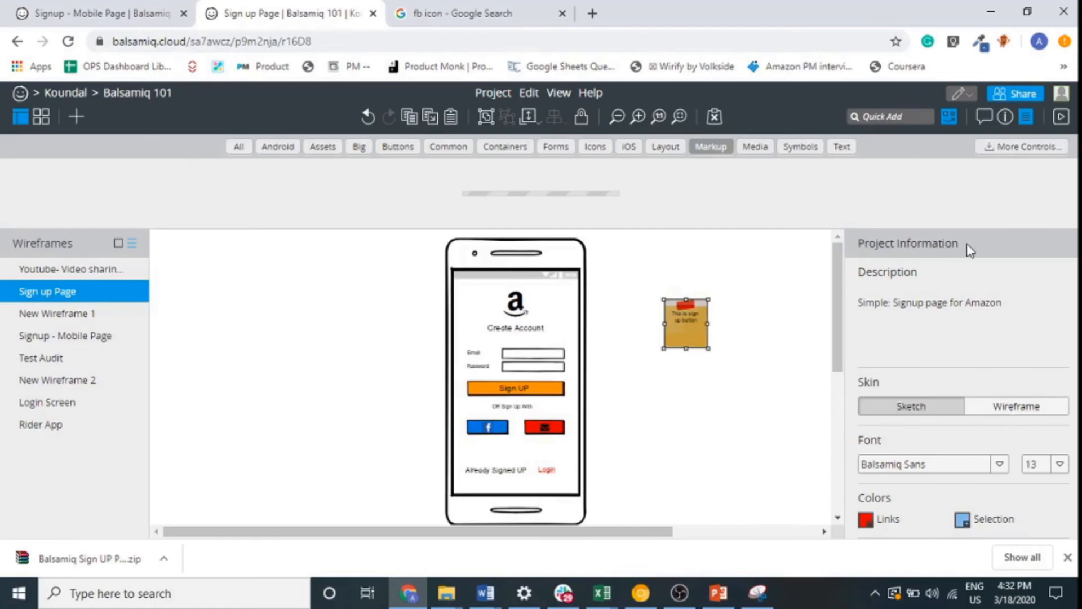
Add the comment "Email signup" to the Sign up Page, with callout 1 placed beside the red email button.
left_click(985, 118)
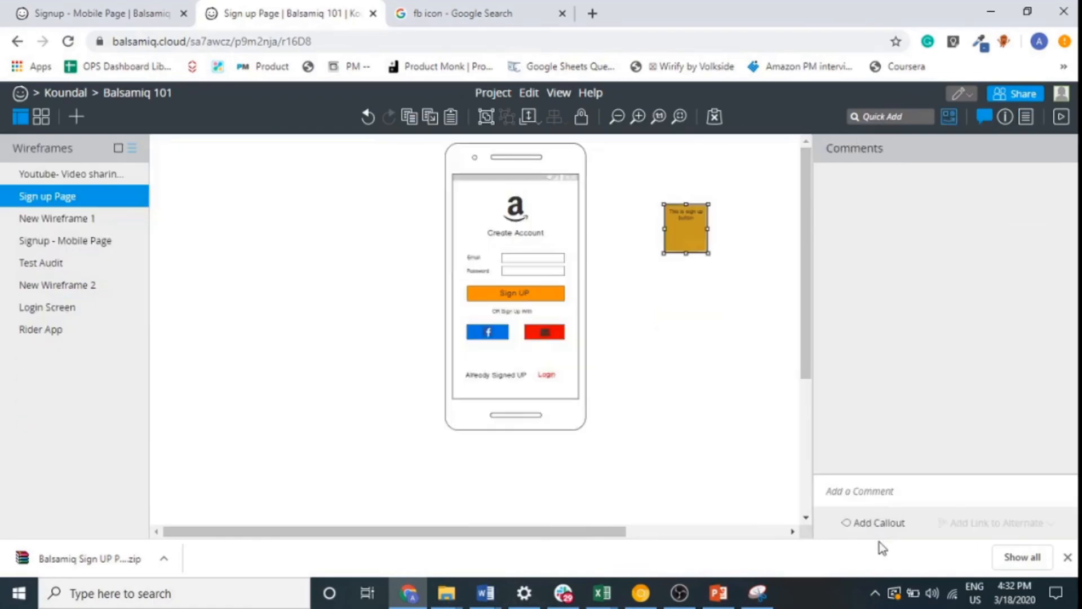
left_click(852, 524)
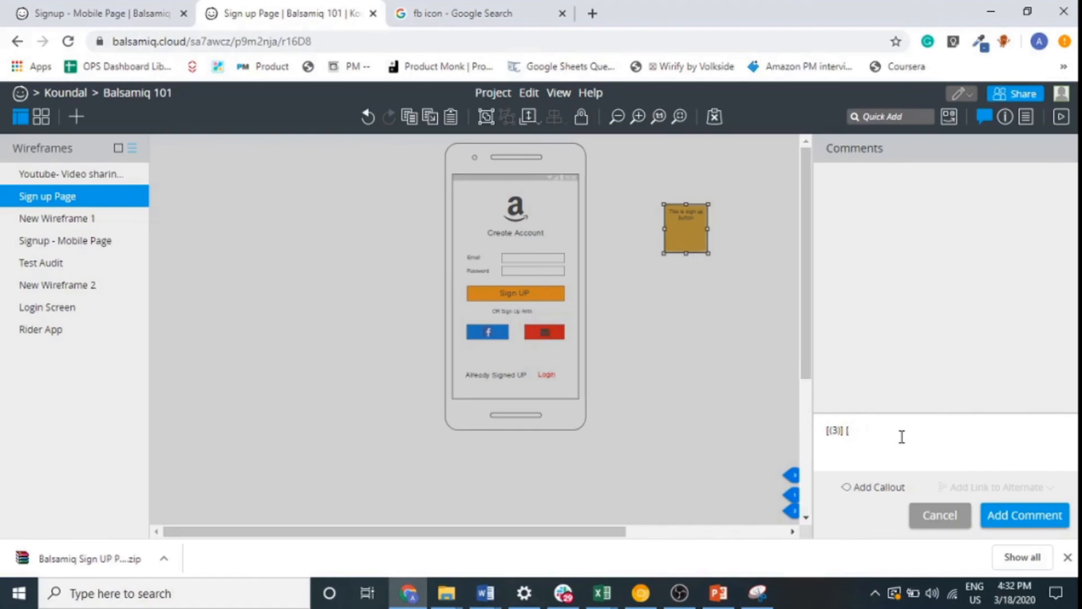
key("Escape")
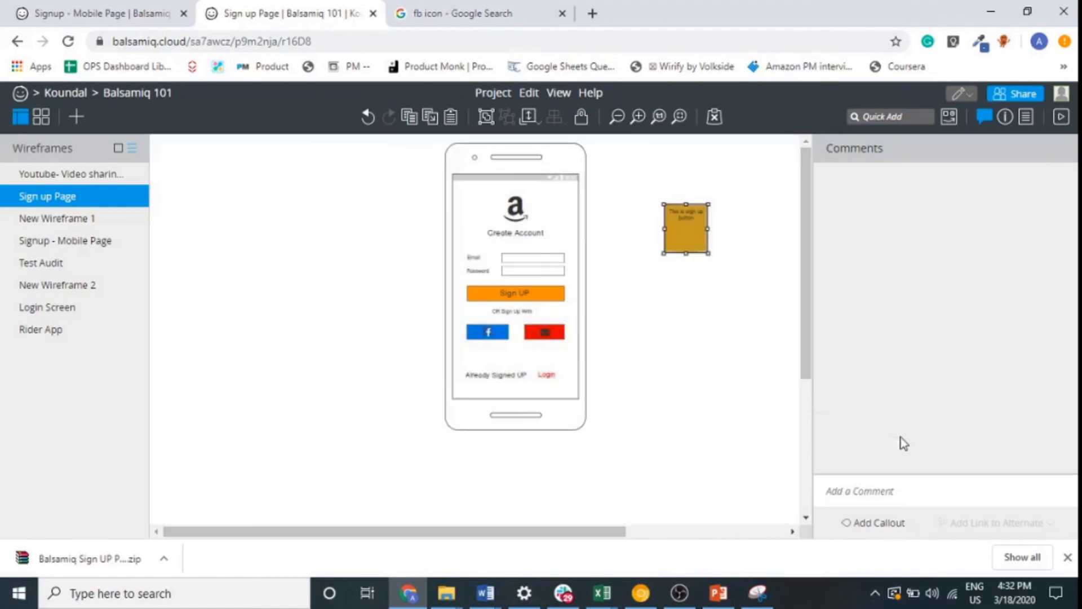
left_click(891, 516)
left_click(873, 488)
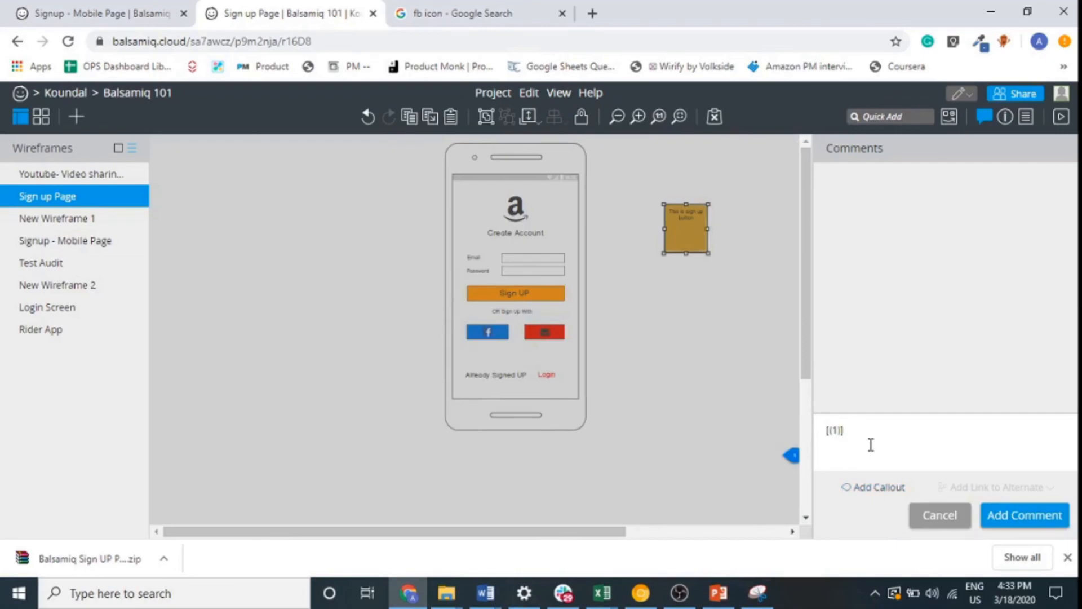
type("Email signup")
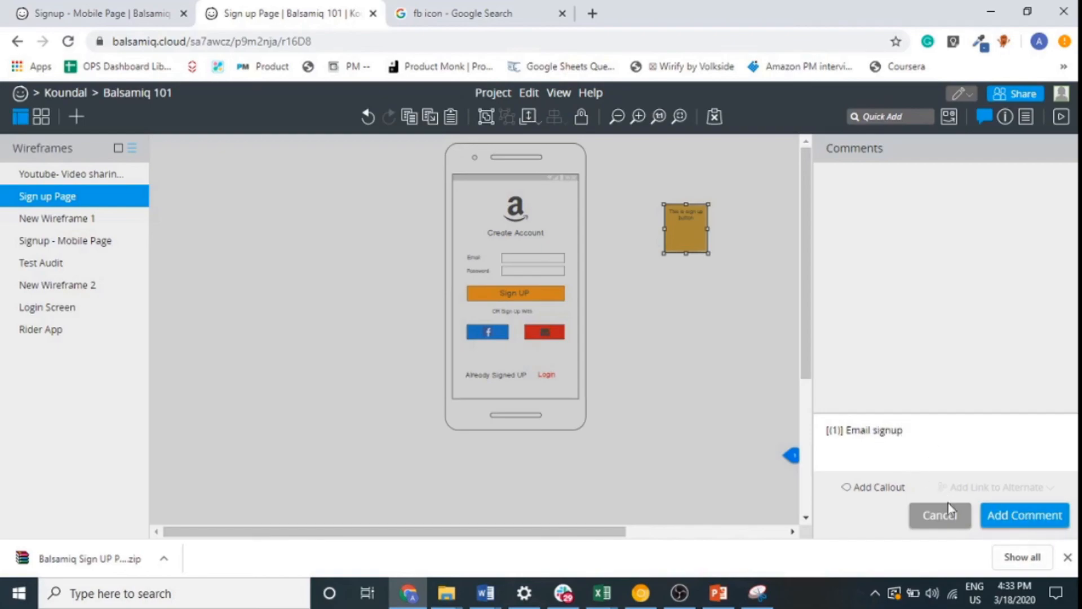
left_click(793, 455)
left_click_drag(794, 455, 587, 338)
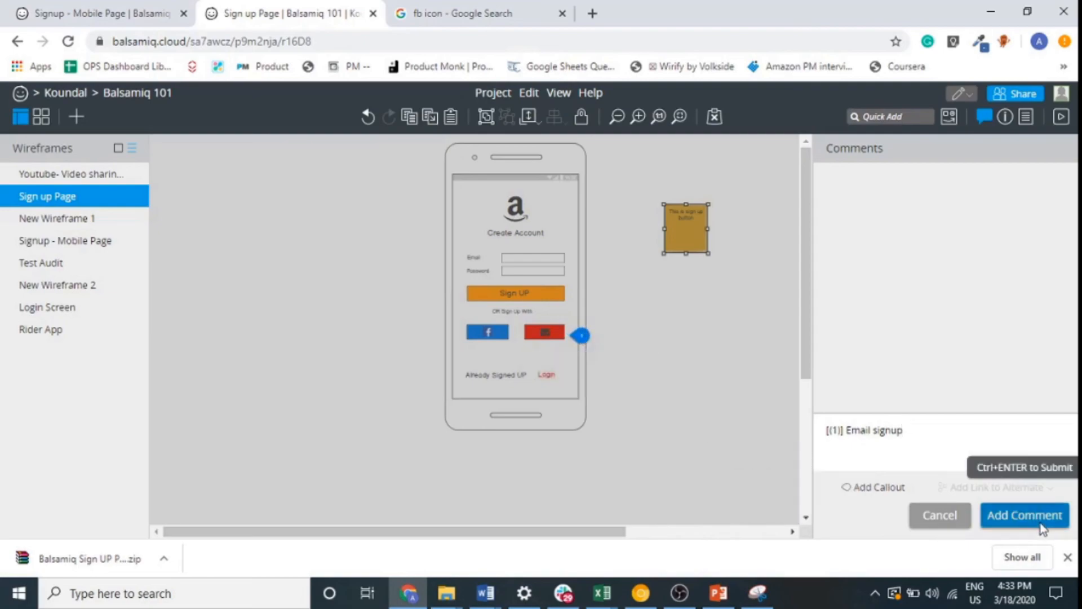
left_click(1024, 515)
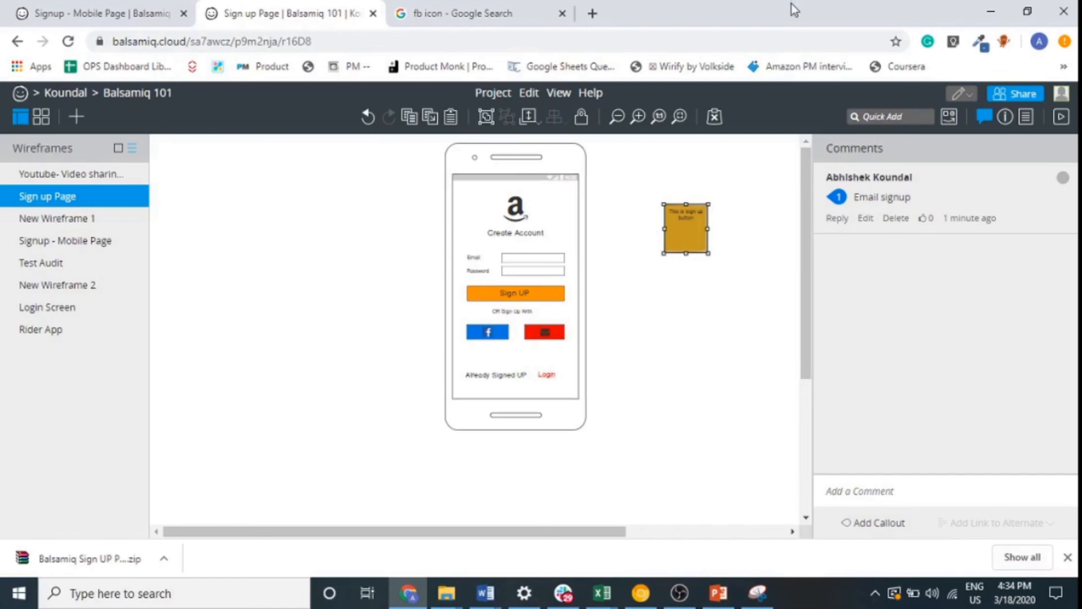
Load amazon.in in the browser tab that holds the "fb icon" image search.
left_click(495, 18)
left_click(490, 49)
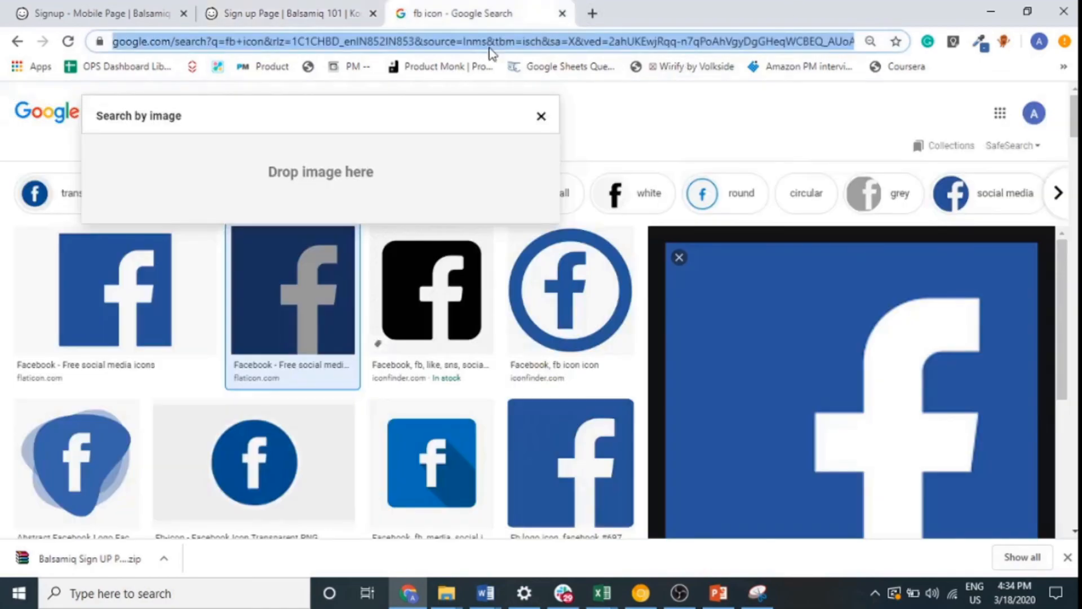
type("amazon.in")
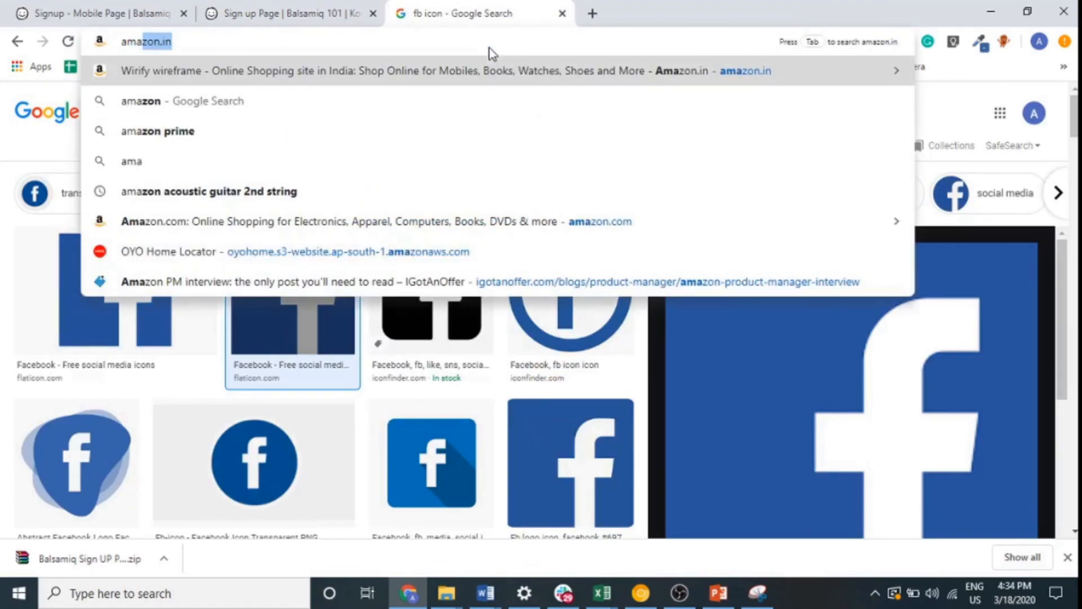
key("Return")
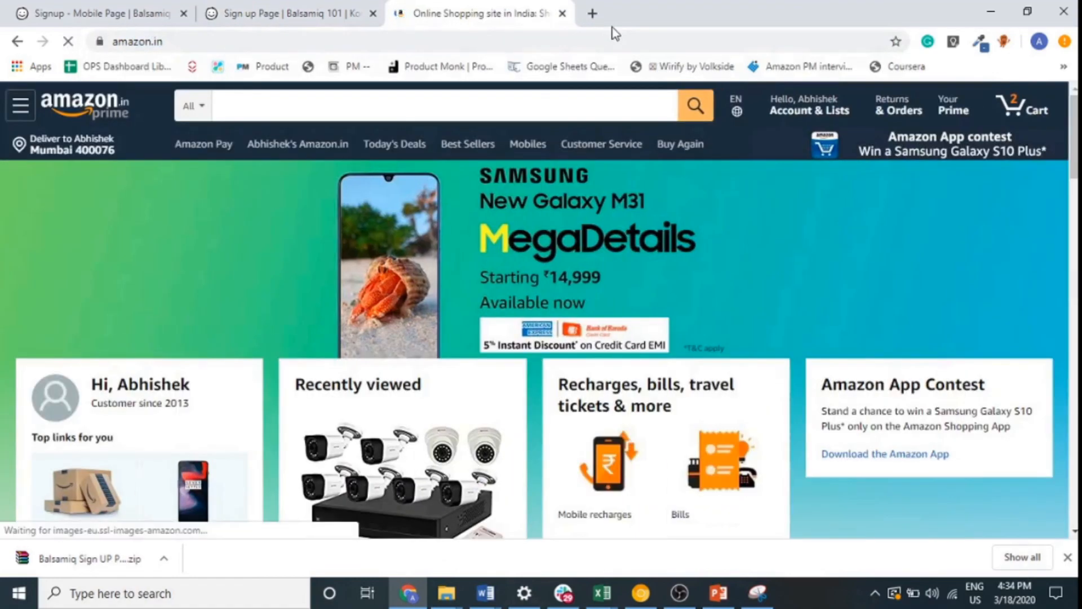
Convert the amazon.in home page into a wireframe with Wirify by Volkside and review its layout down to the footer.
left_click(713, 72)
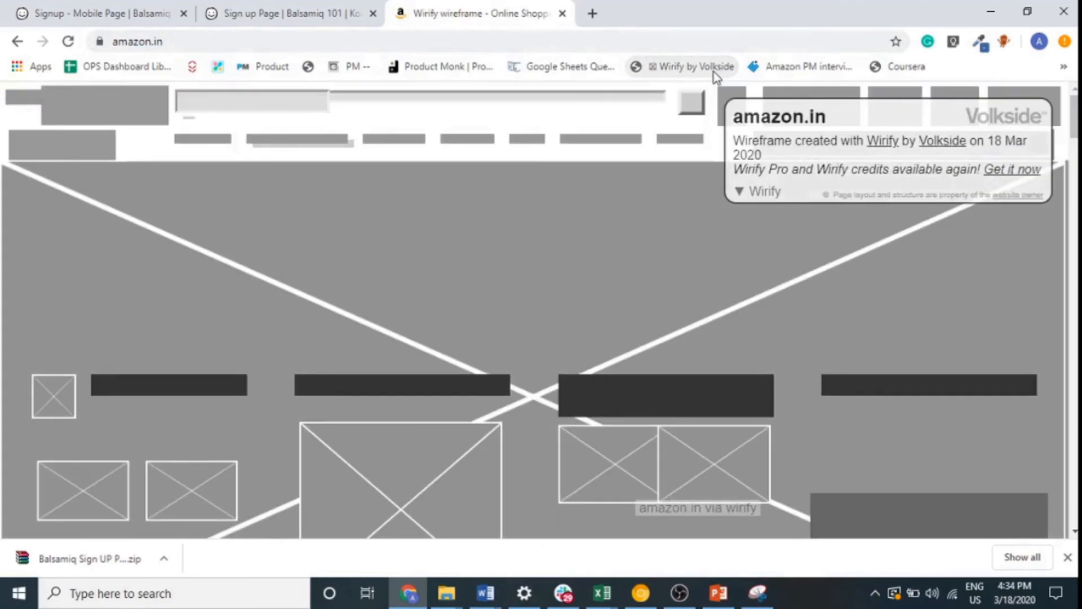
scroll(578, 391, "down", 10)
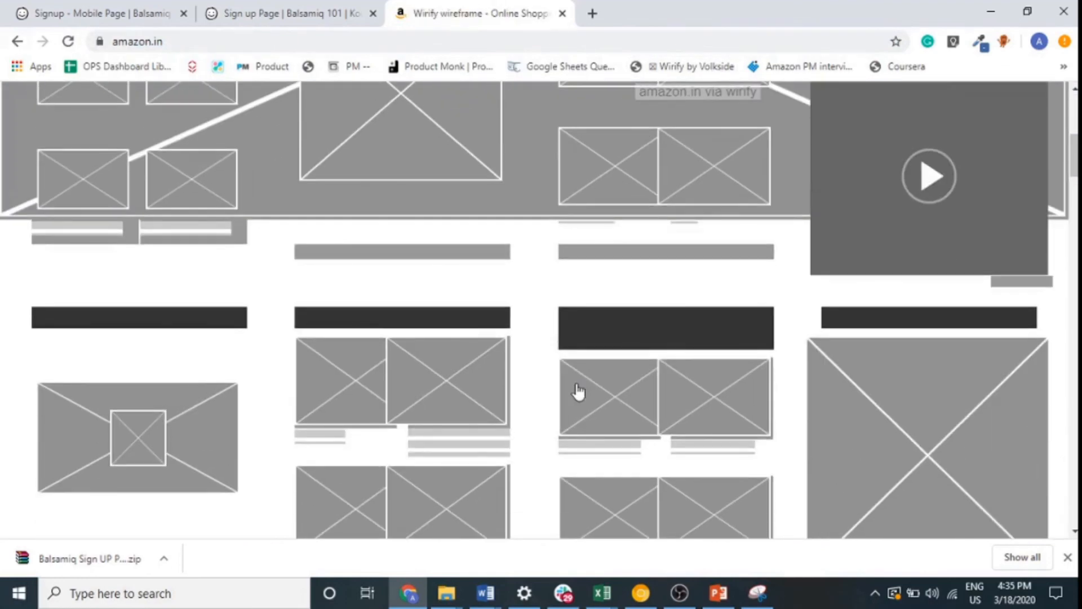
scroll(578, 391, "down", 15)
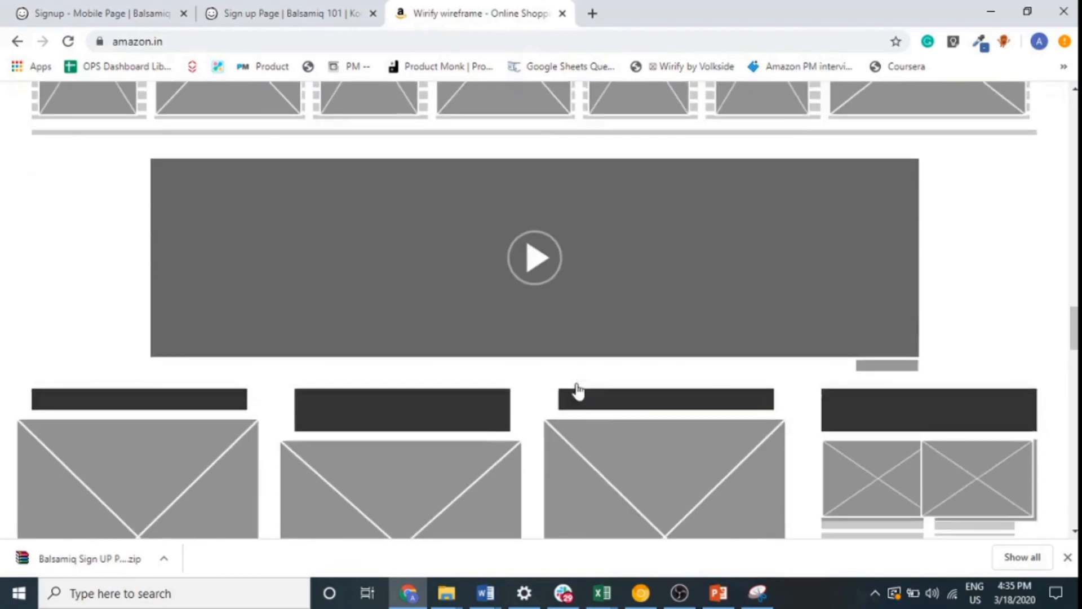
scroll(578, 392, "down", 15)
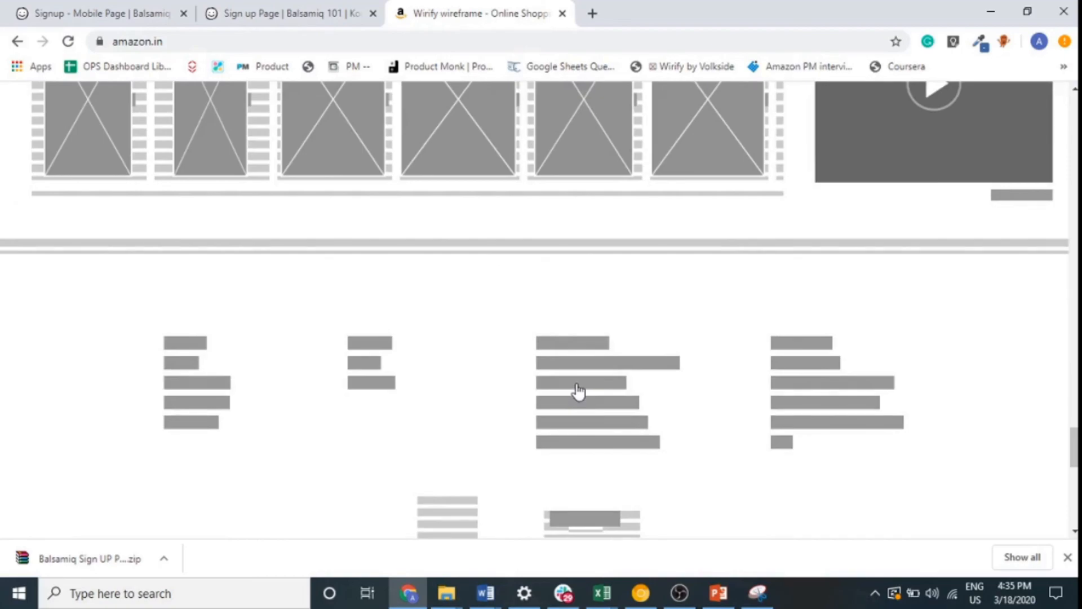
scroll(579, 391, "up", 15)
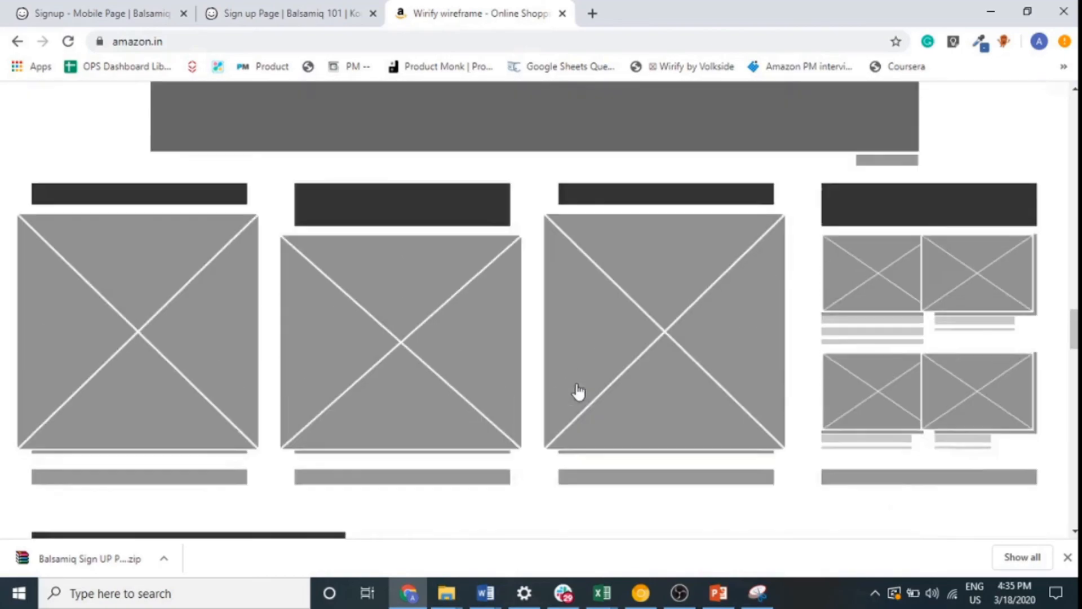